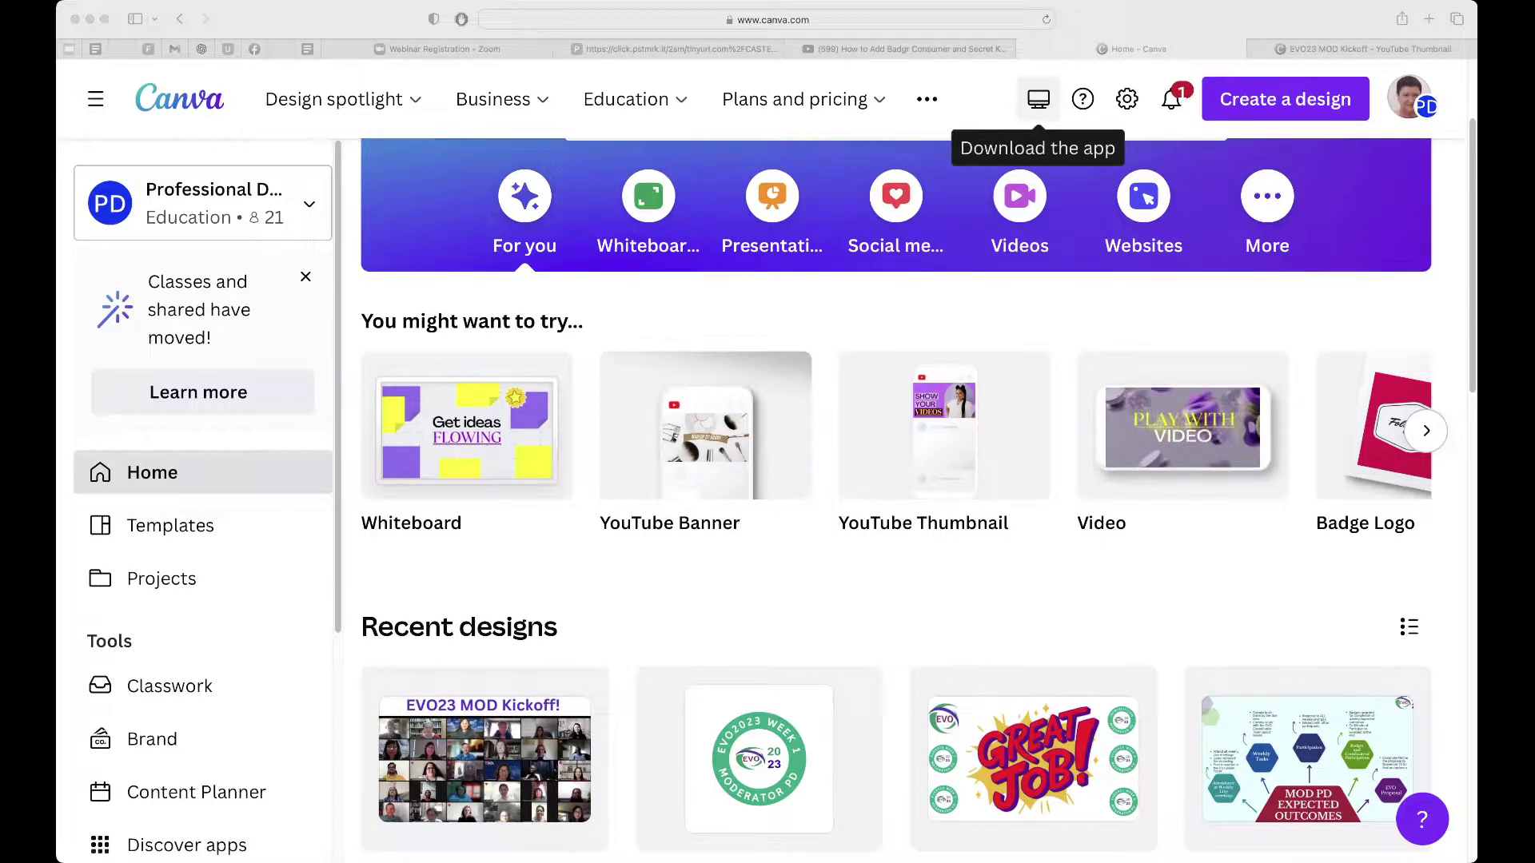
scroll(895, 431, "right", 1)
scroll(895, 431, "up", 1)
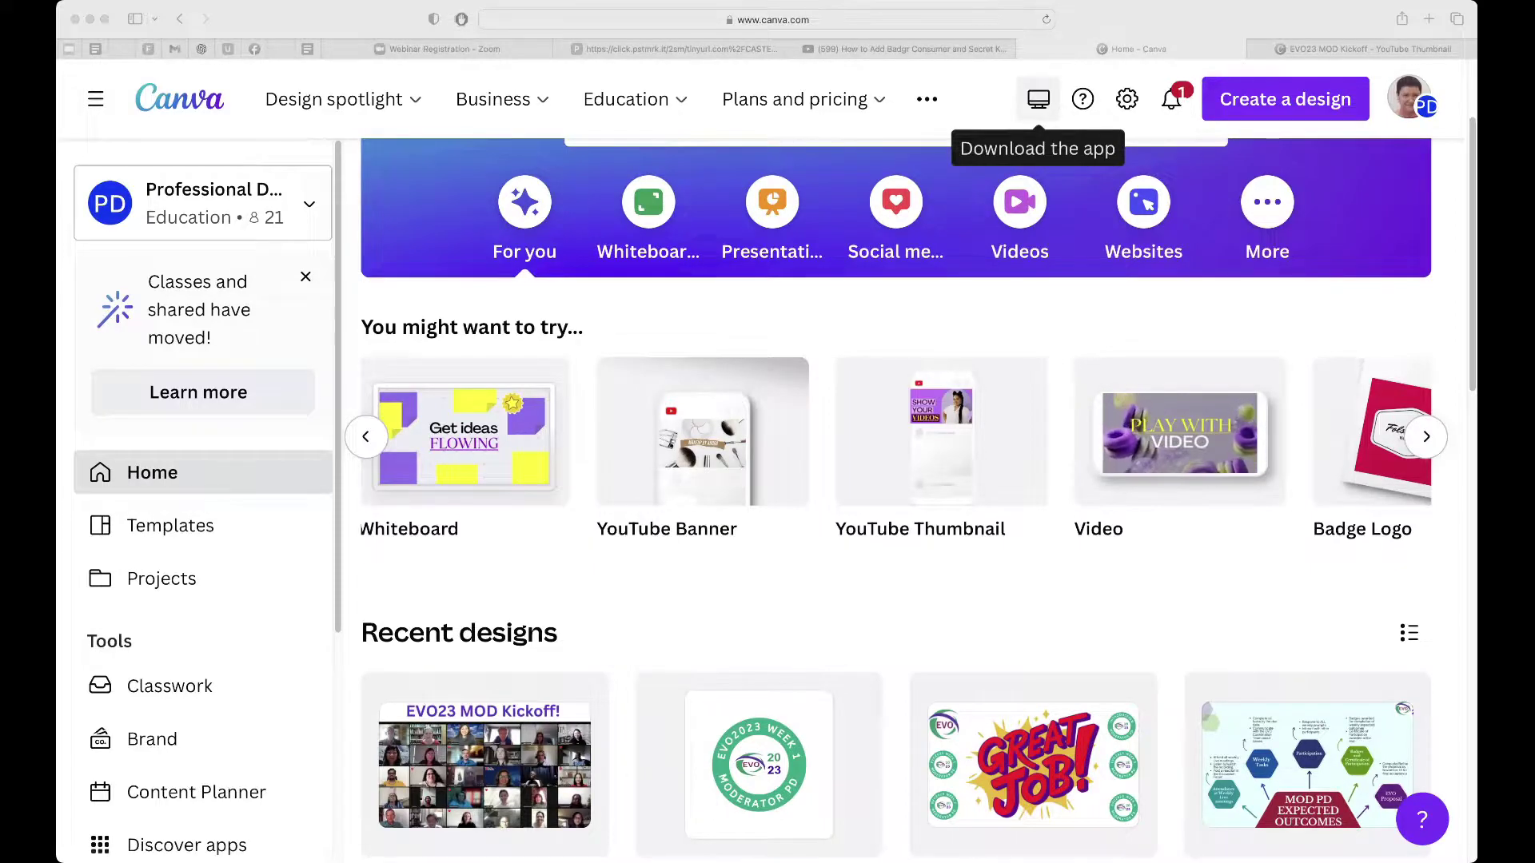
scroll(895, 496, "up", 1)
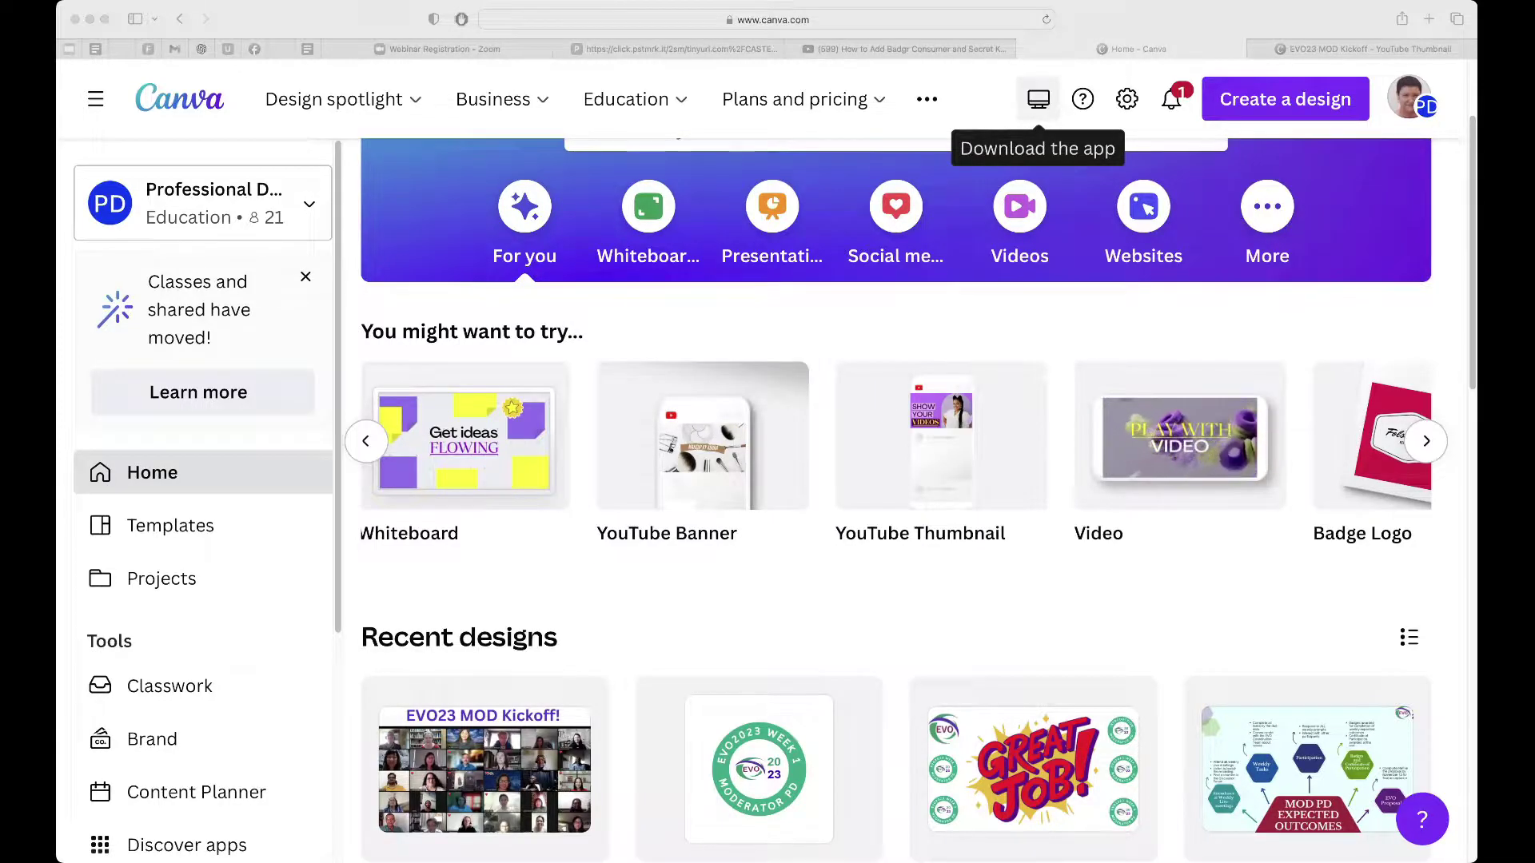
scroll(203, 511, "down", 1)
scroll(202, 511, "up", 1)
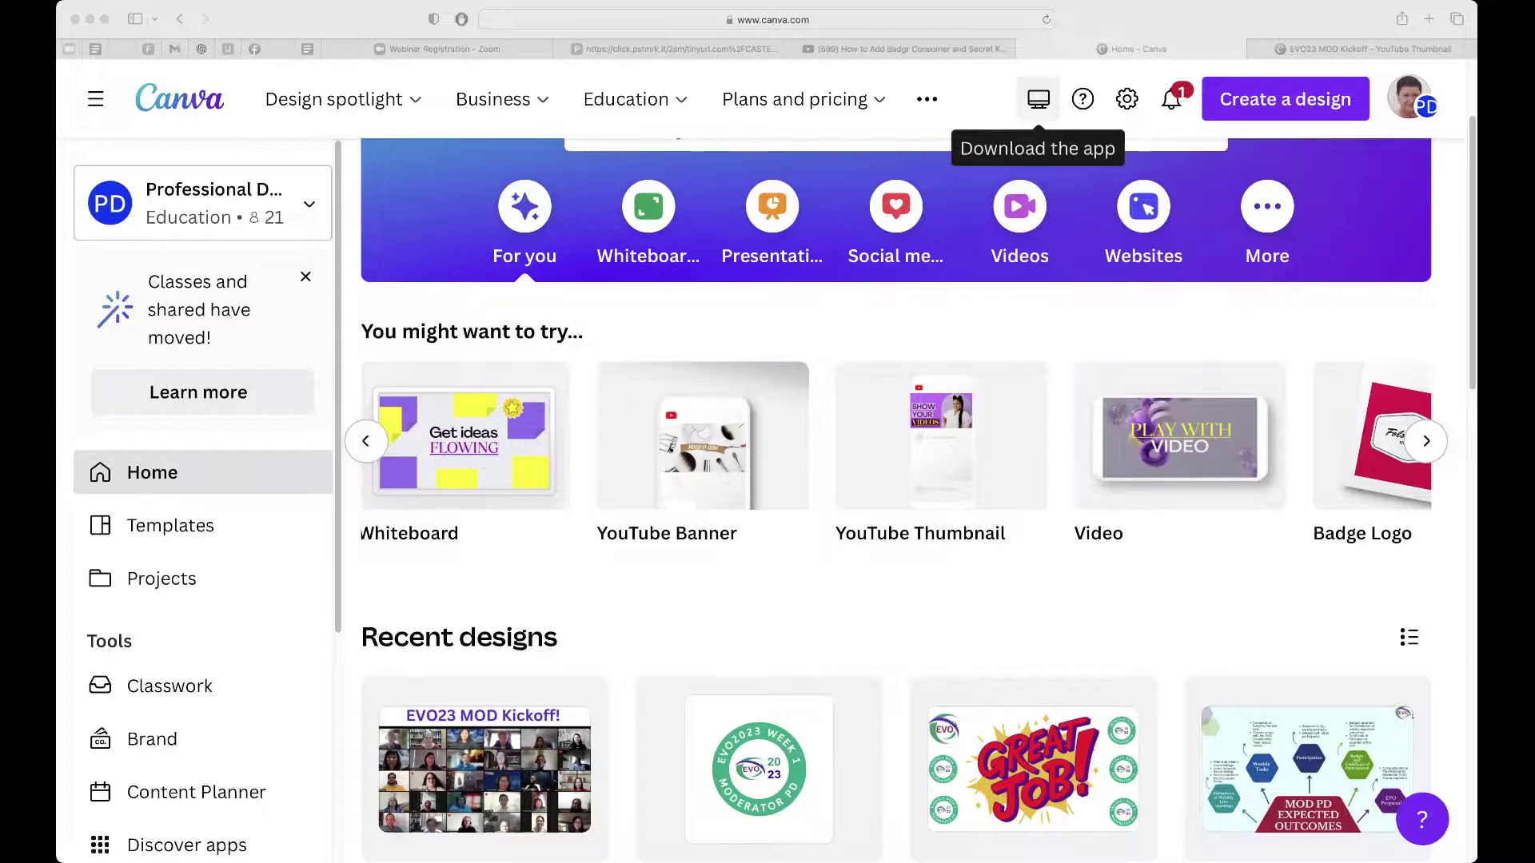
Read the notice about moved classes, go from it to Settings, and dismiss the class management tip.
key("super+Tab")
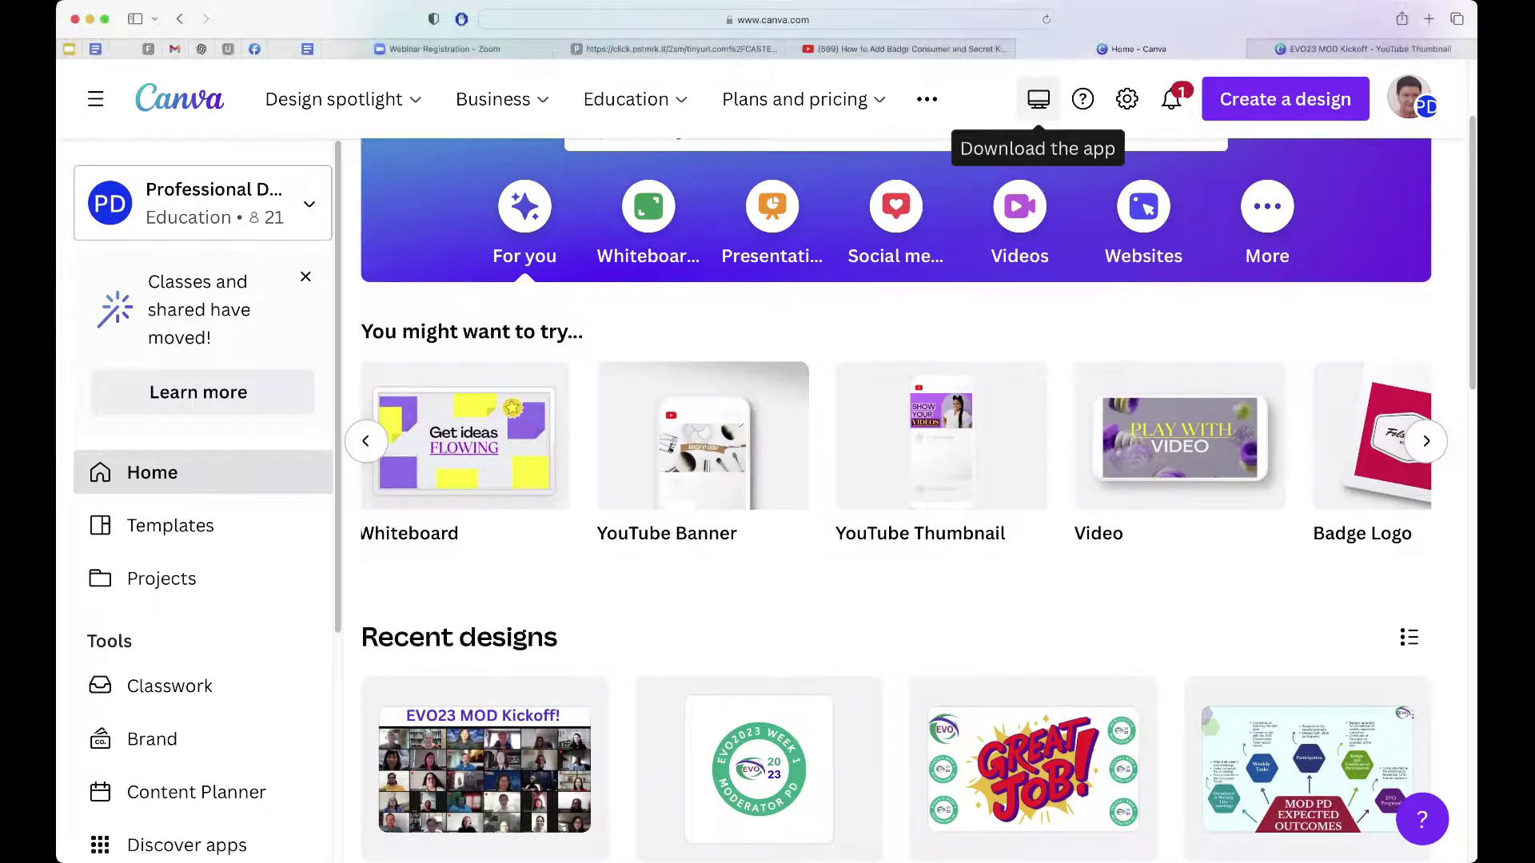
left_click(201, 392)
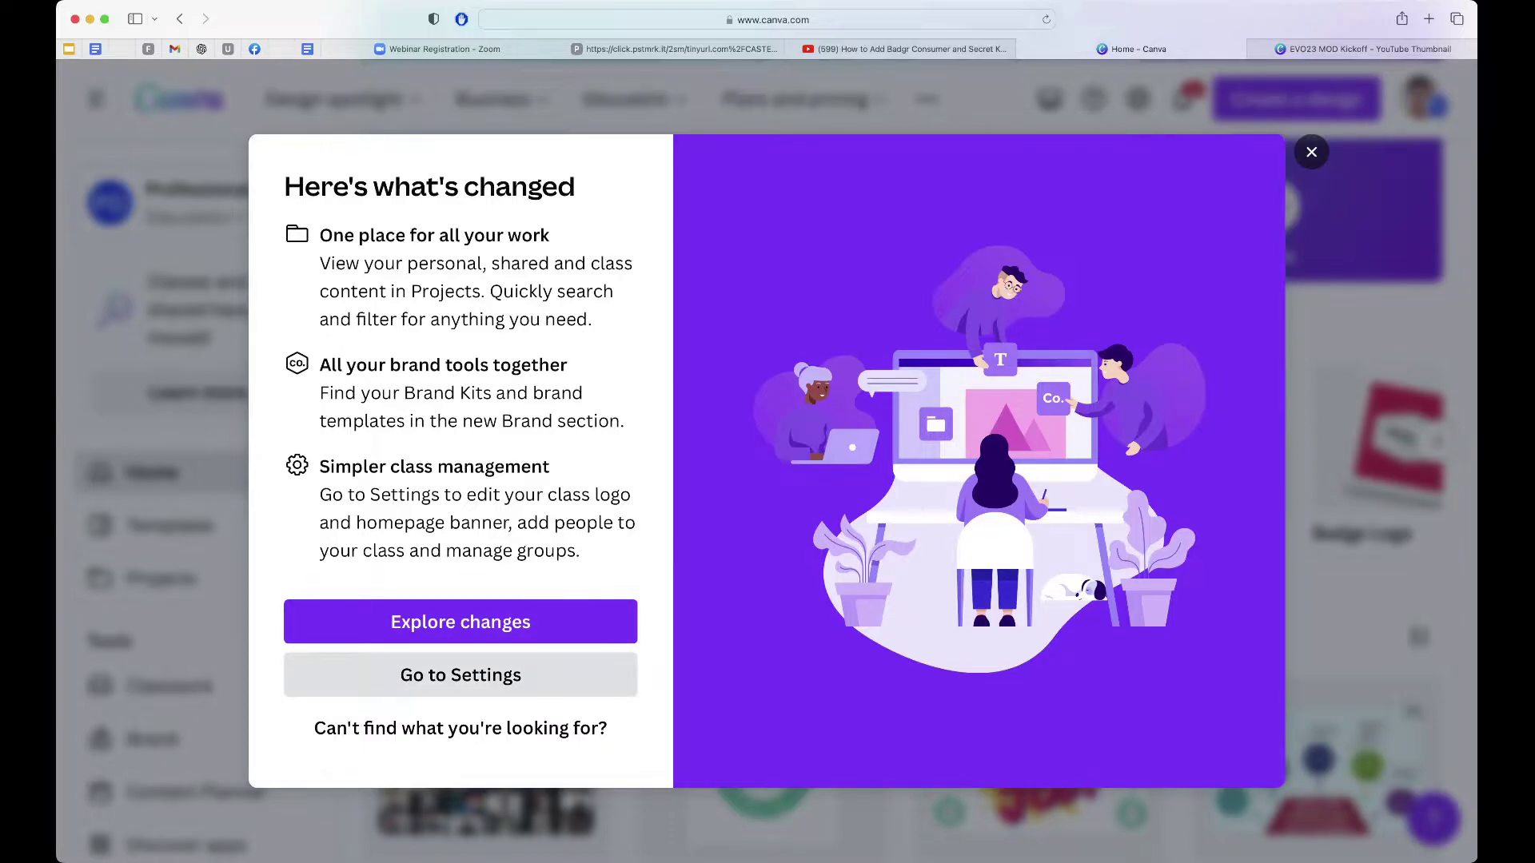
left_click(460, 674)
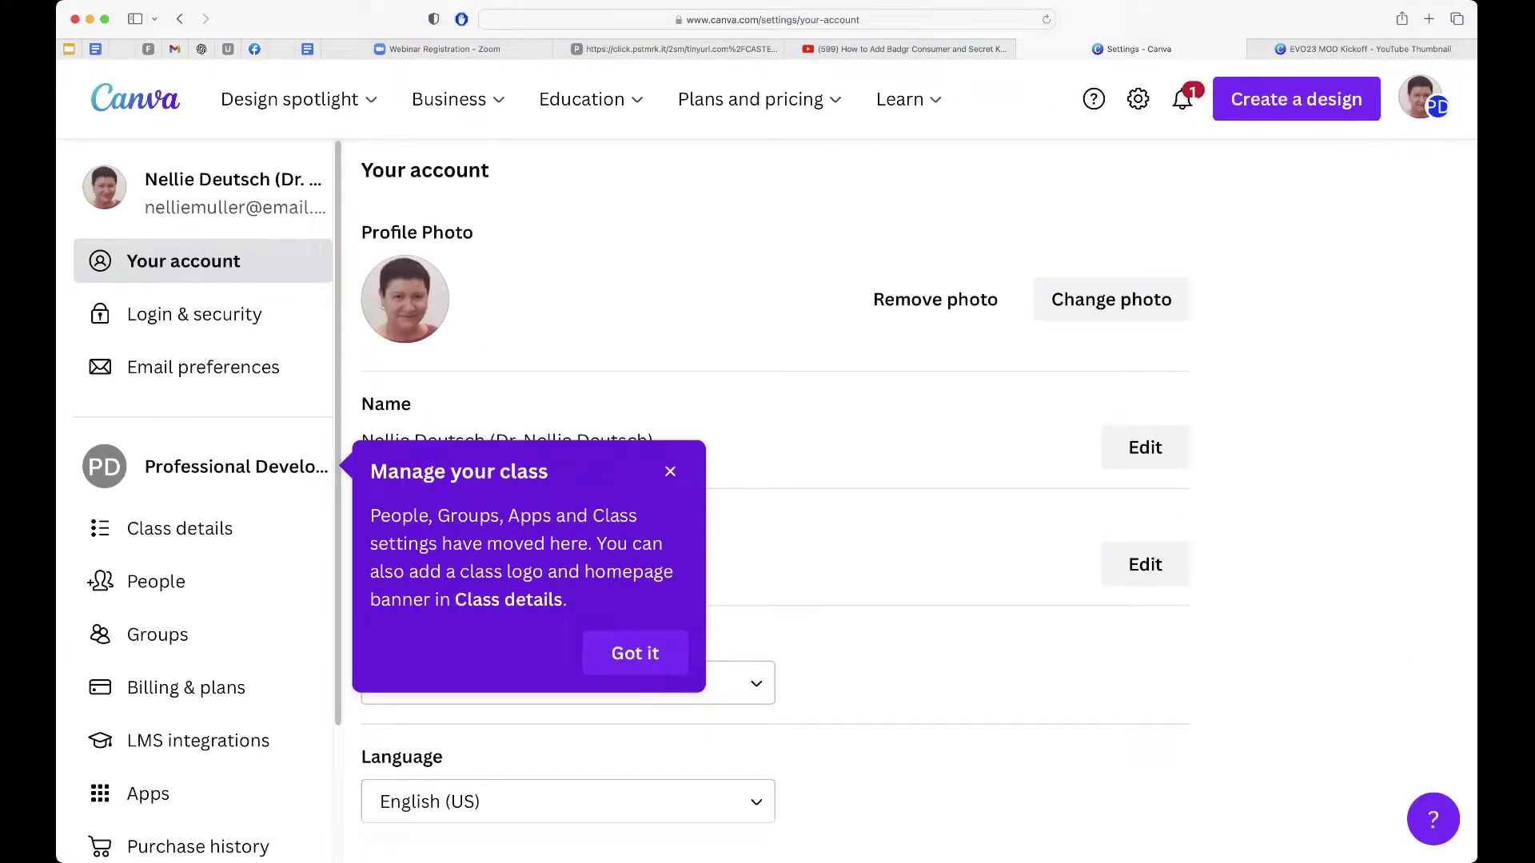
left_click(669, 470)
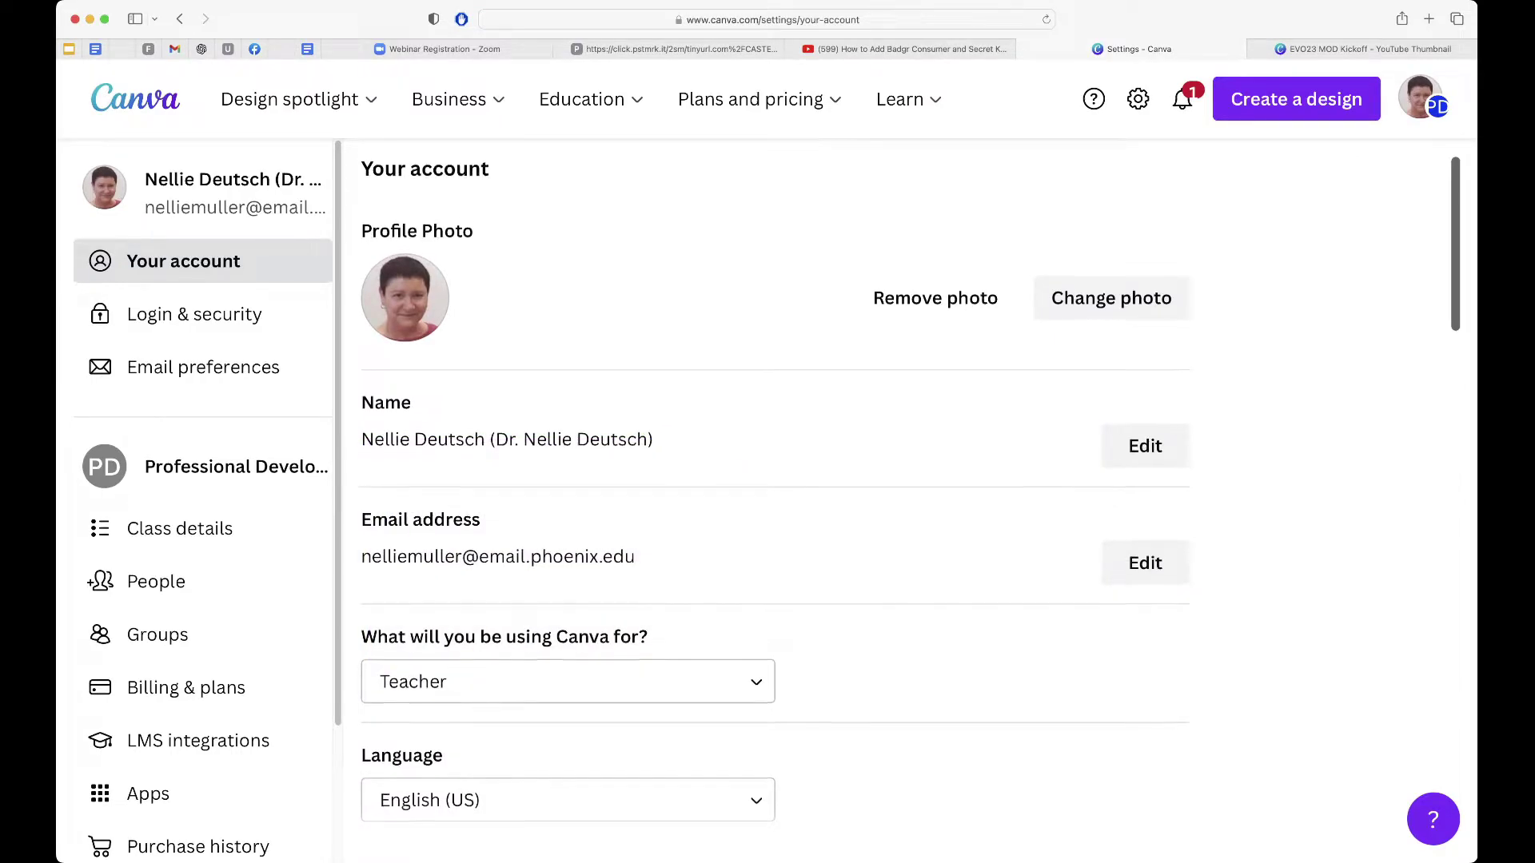
Look over the account settings and open the class details of the Professional Development class.
scroll(910, 489, "down", 1)
scroll(910, 489, "up", 1)
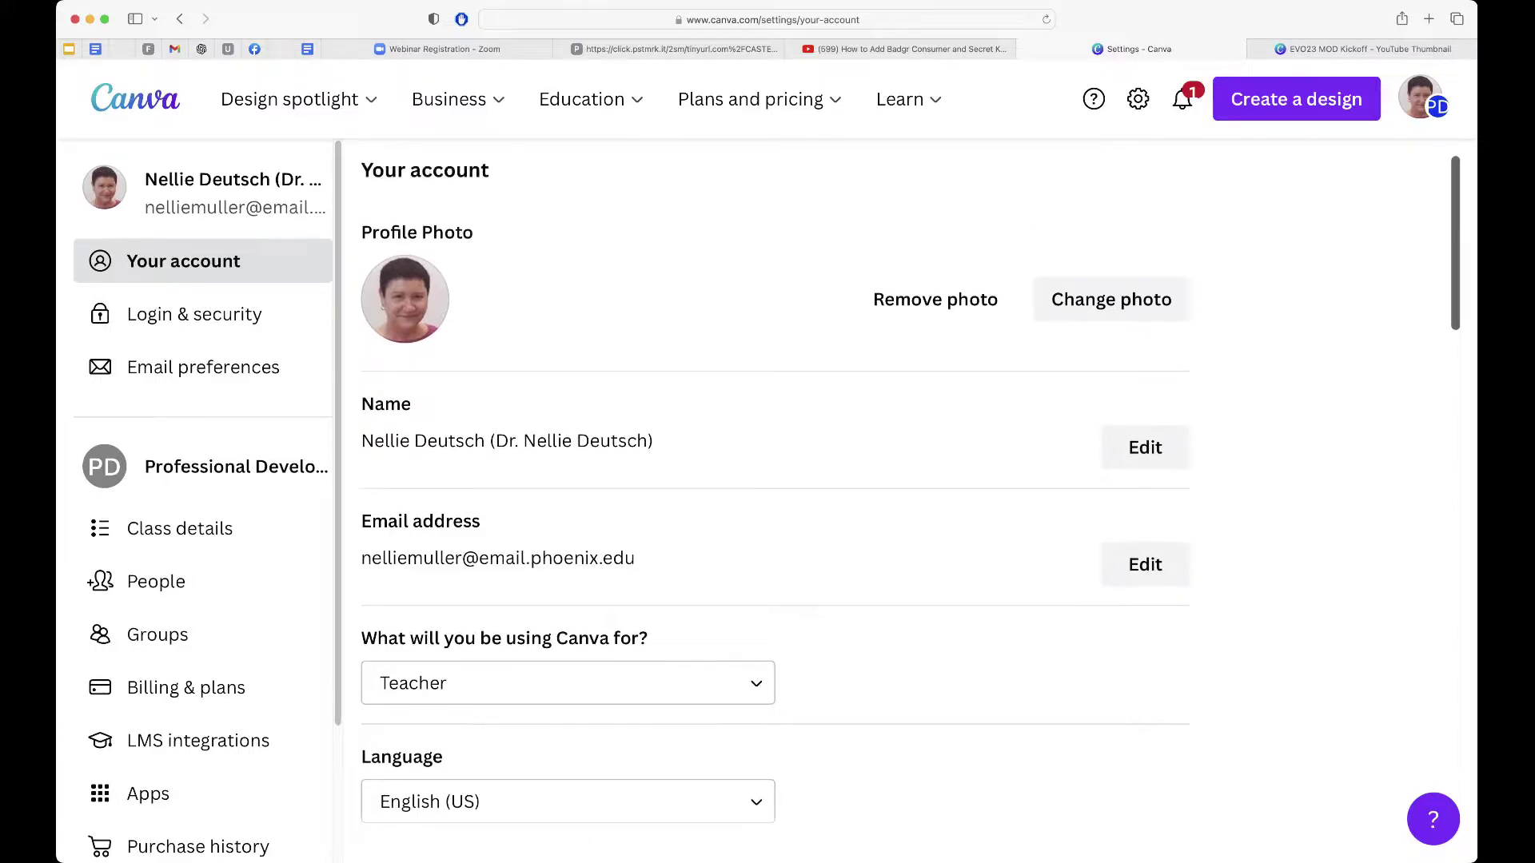
scroll(910, 489, "down", 1)
scroll(910, 489, "up", 1)
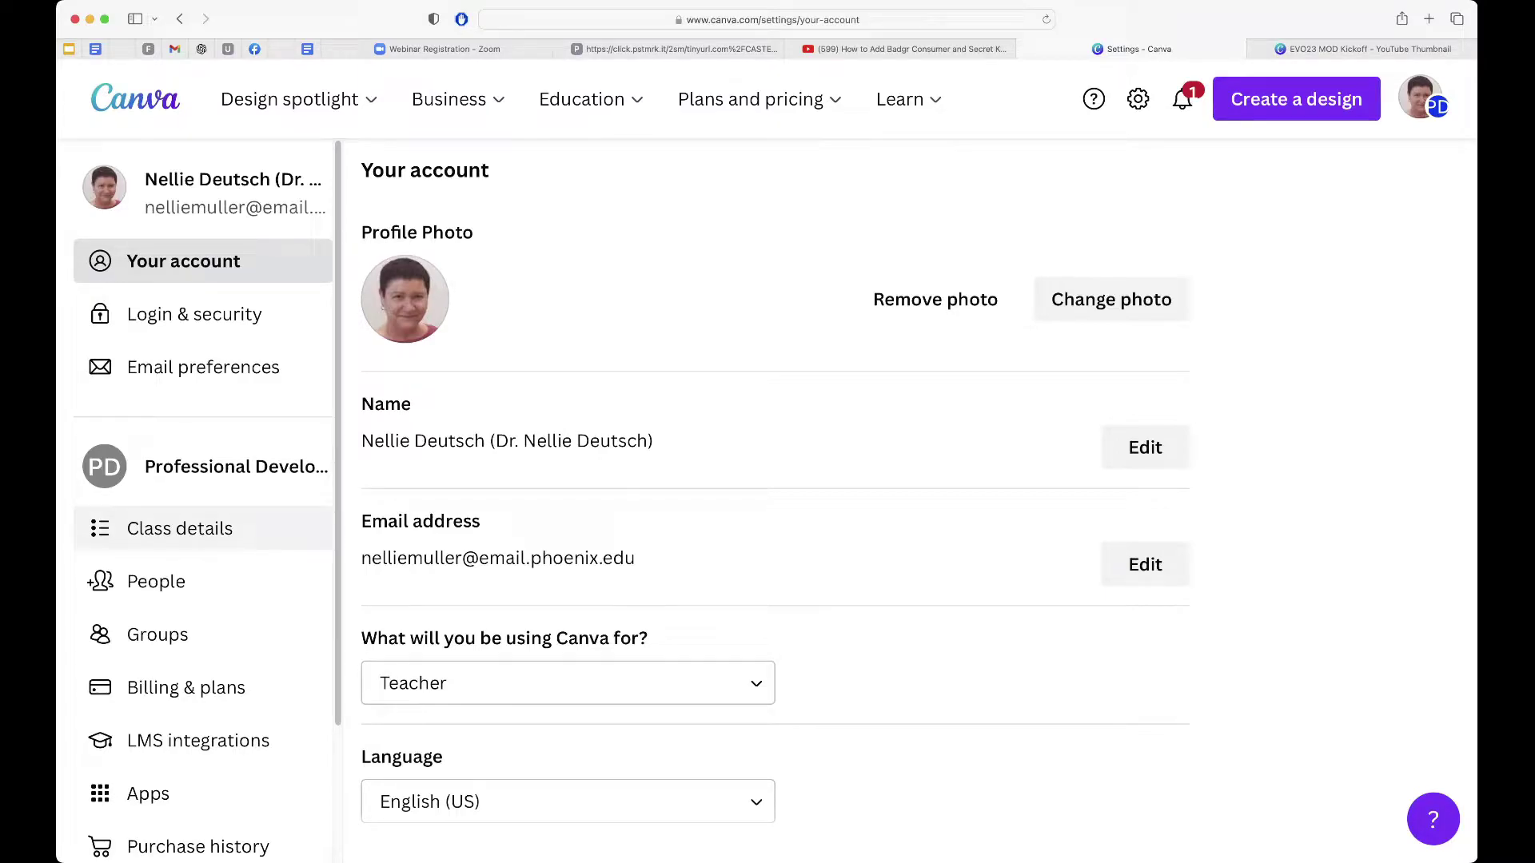
left_click(179, 528)
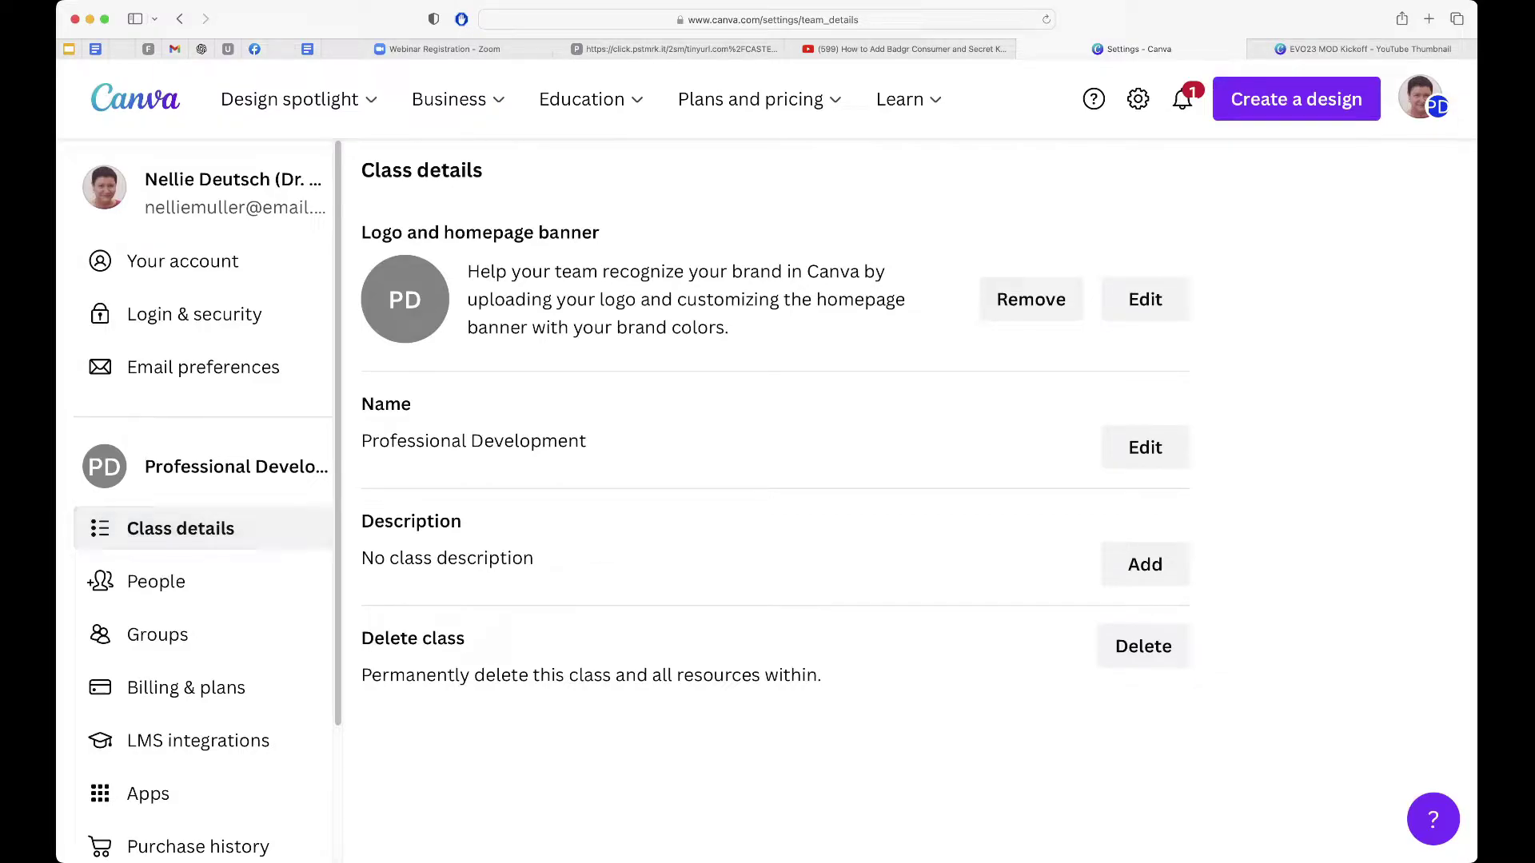
Open the class's people list, dismiss its tip, and check the role filter options without applying any.
left_click(156, 581)
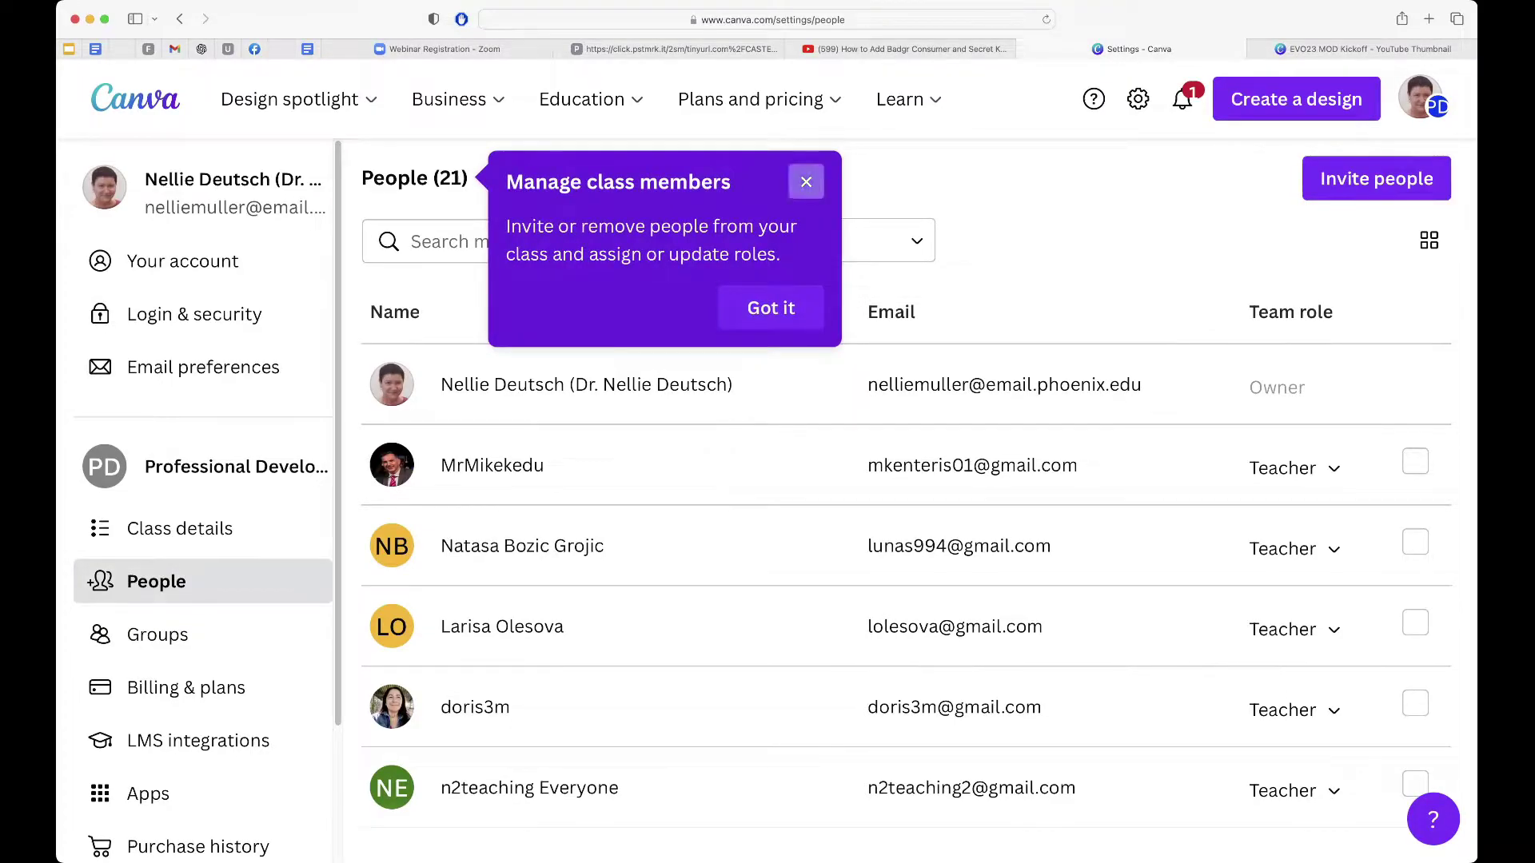
left_click(806, 181)
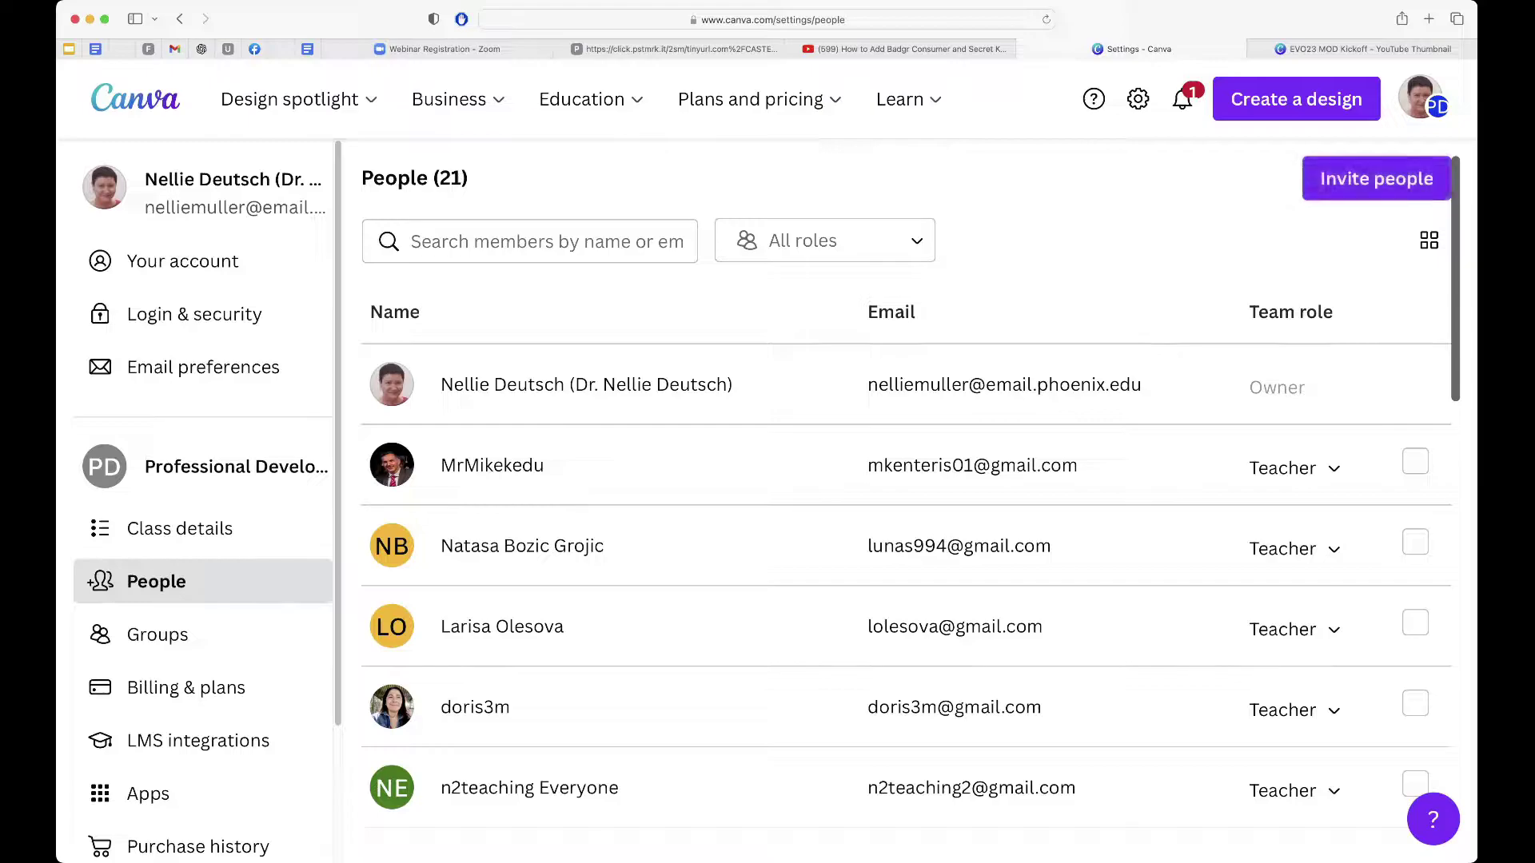
left_click(823, 241)
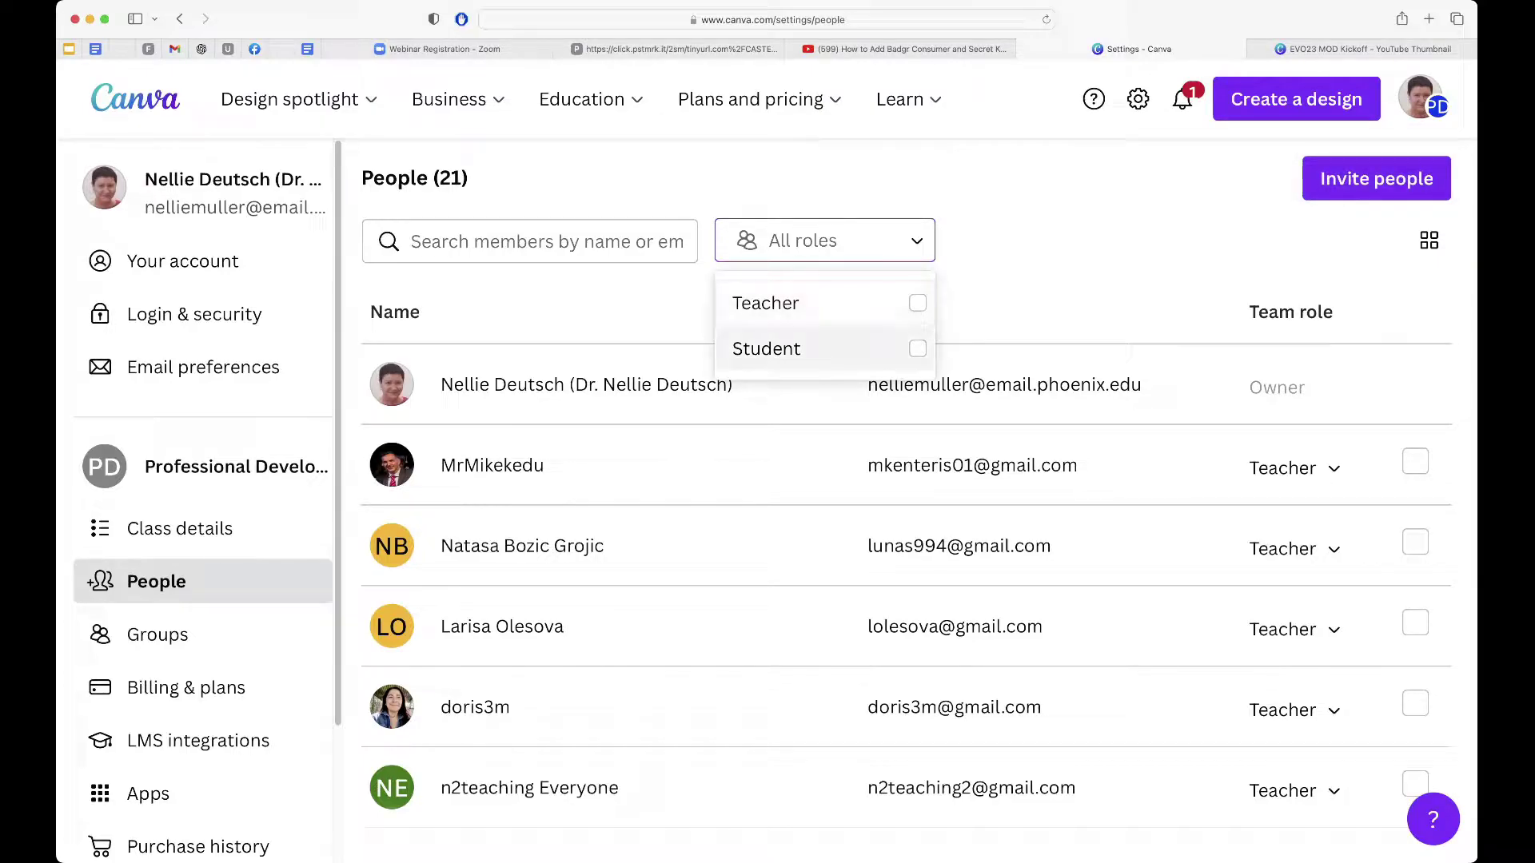
key("Escape")
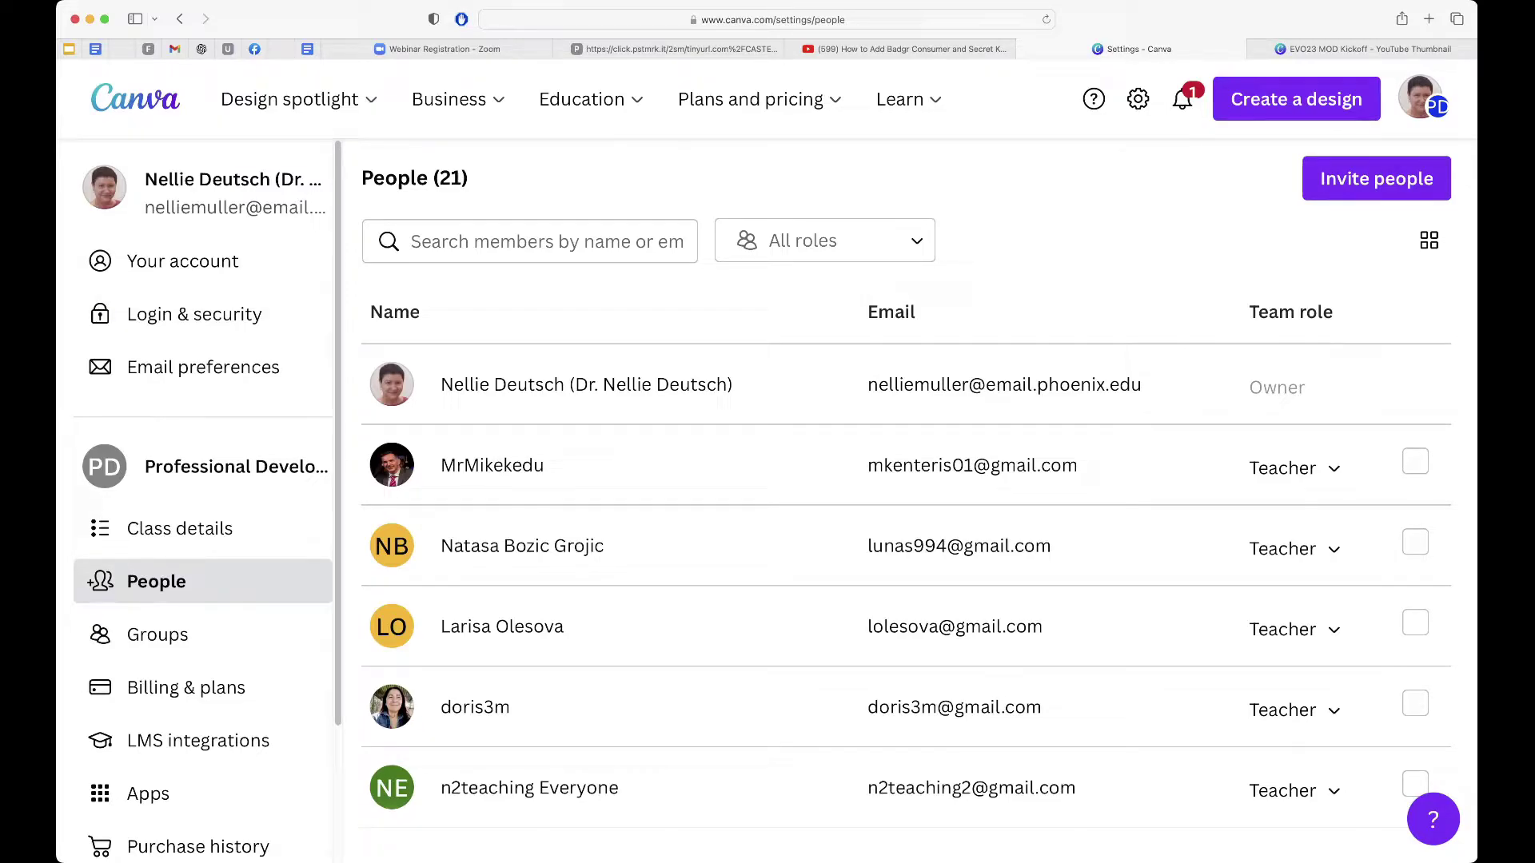
Open the groups settings of the Professional Development class.
scroll(203, 496, "down", 1)
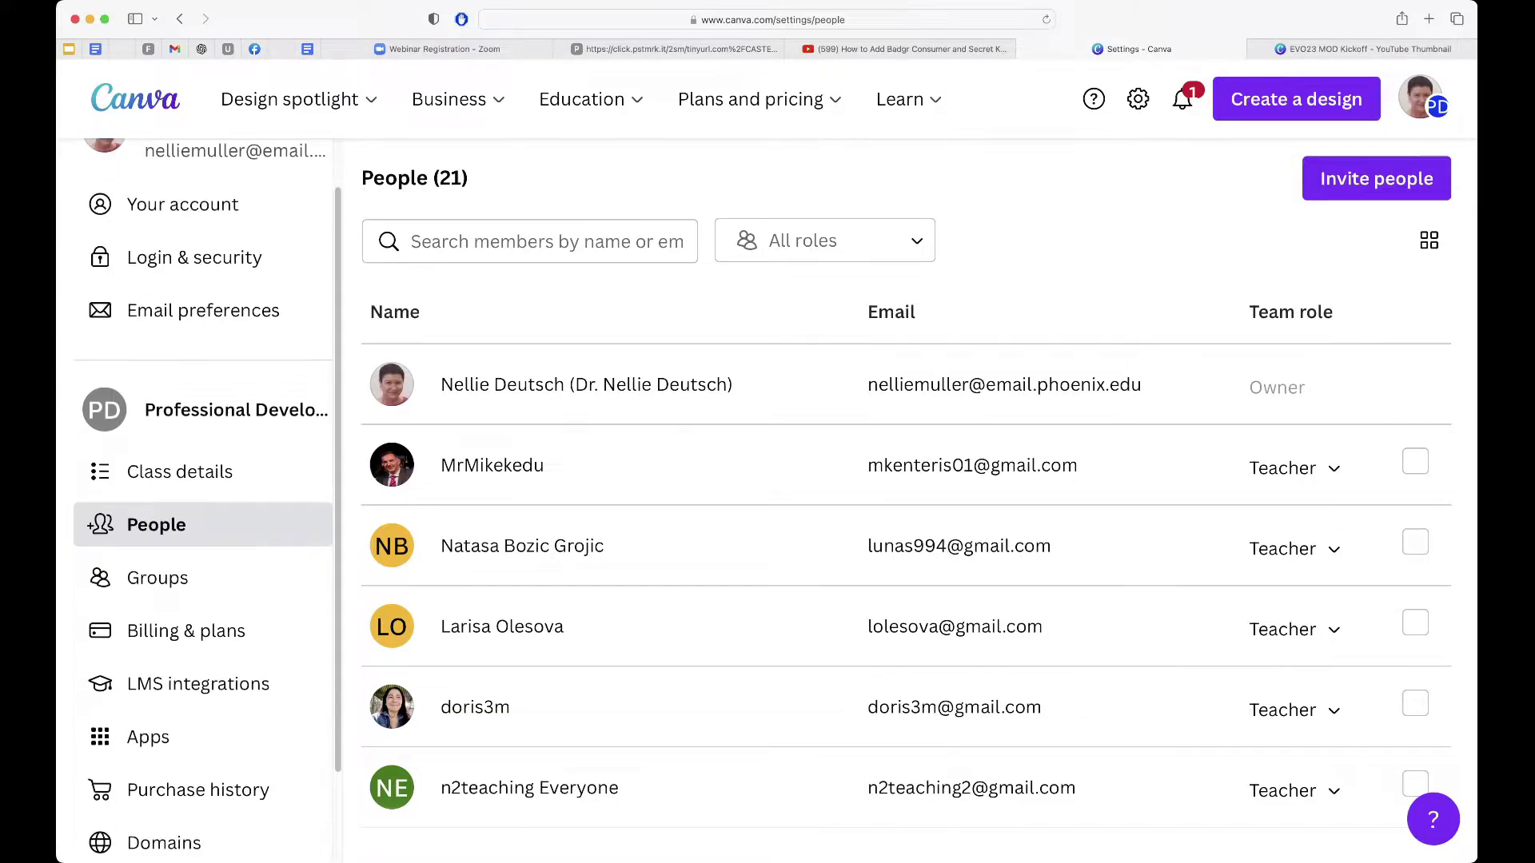
left_click(158, 577)
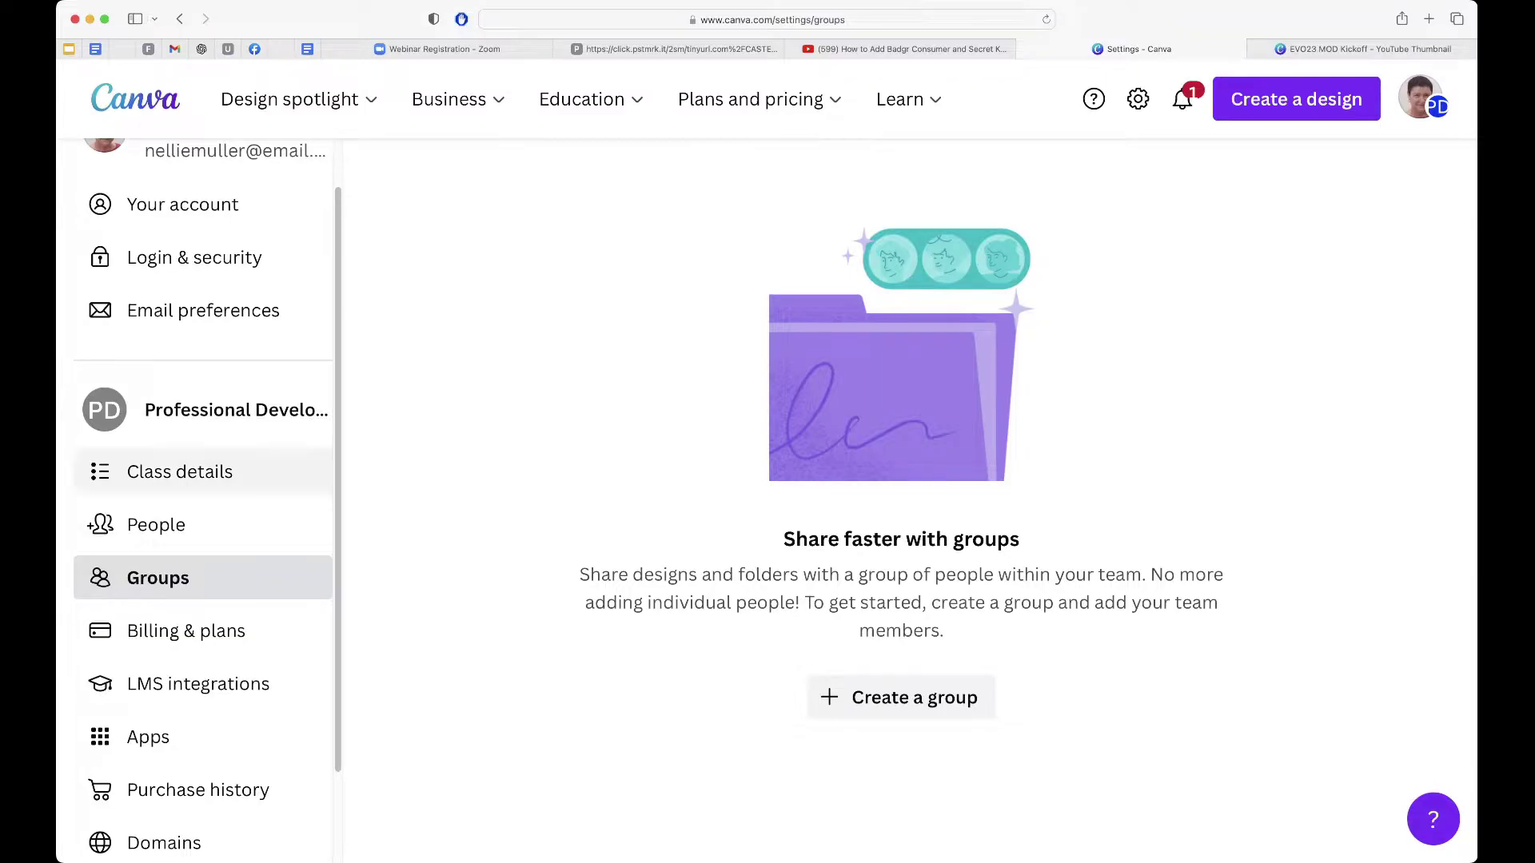
Open the LMS integrations and examine the supported systems, LTI versions, and the consumer key and shared secret sections.
scroll(204, 495, "down", 3)
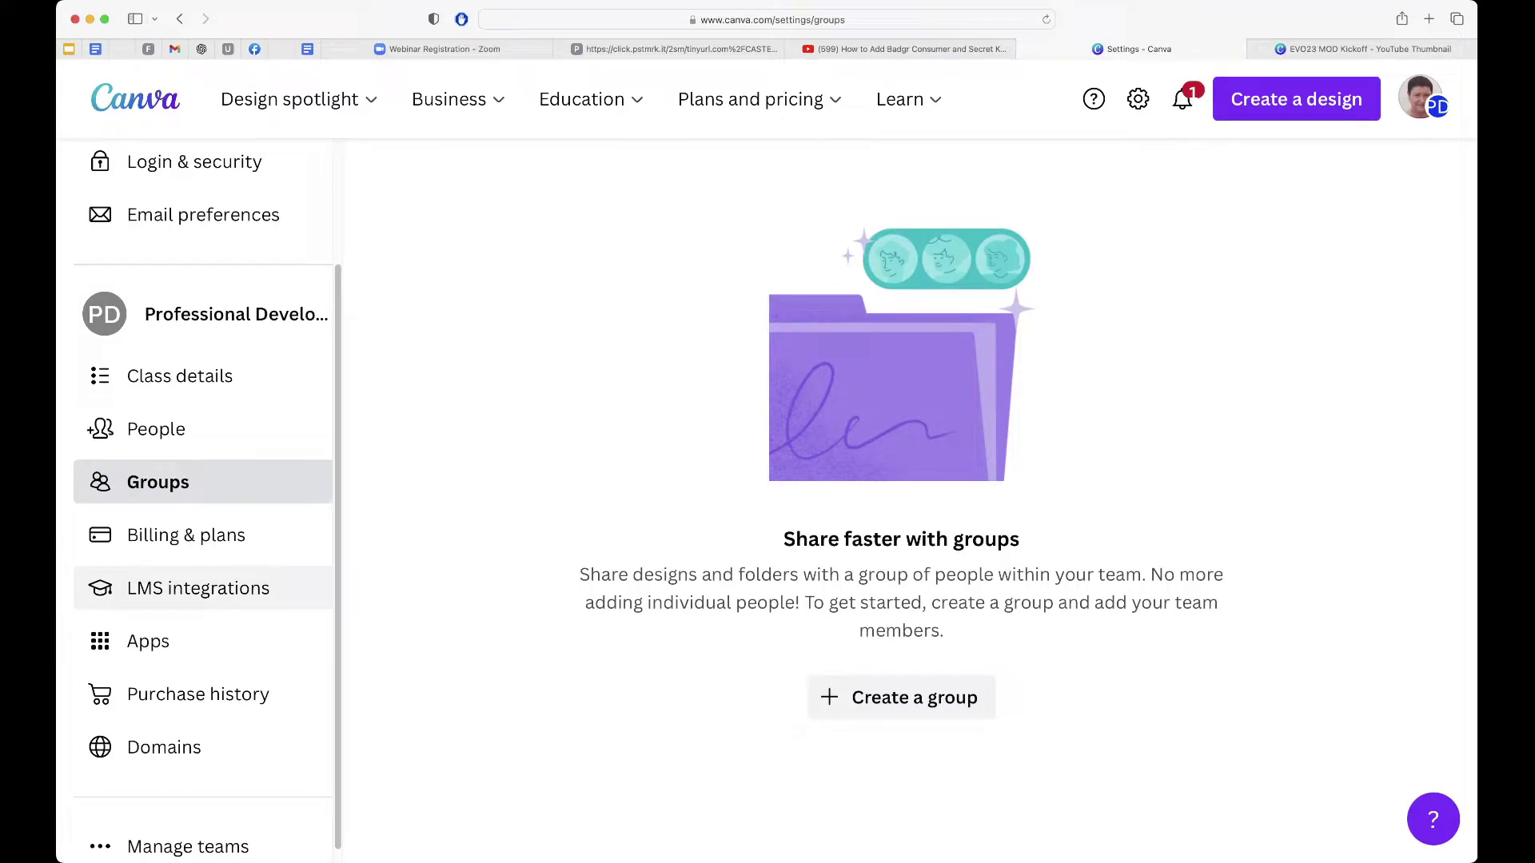
left_click(198, 587)
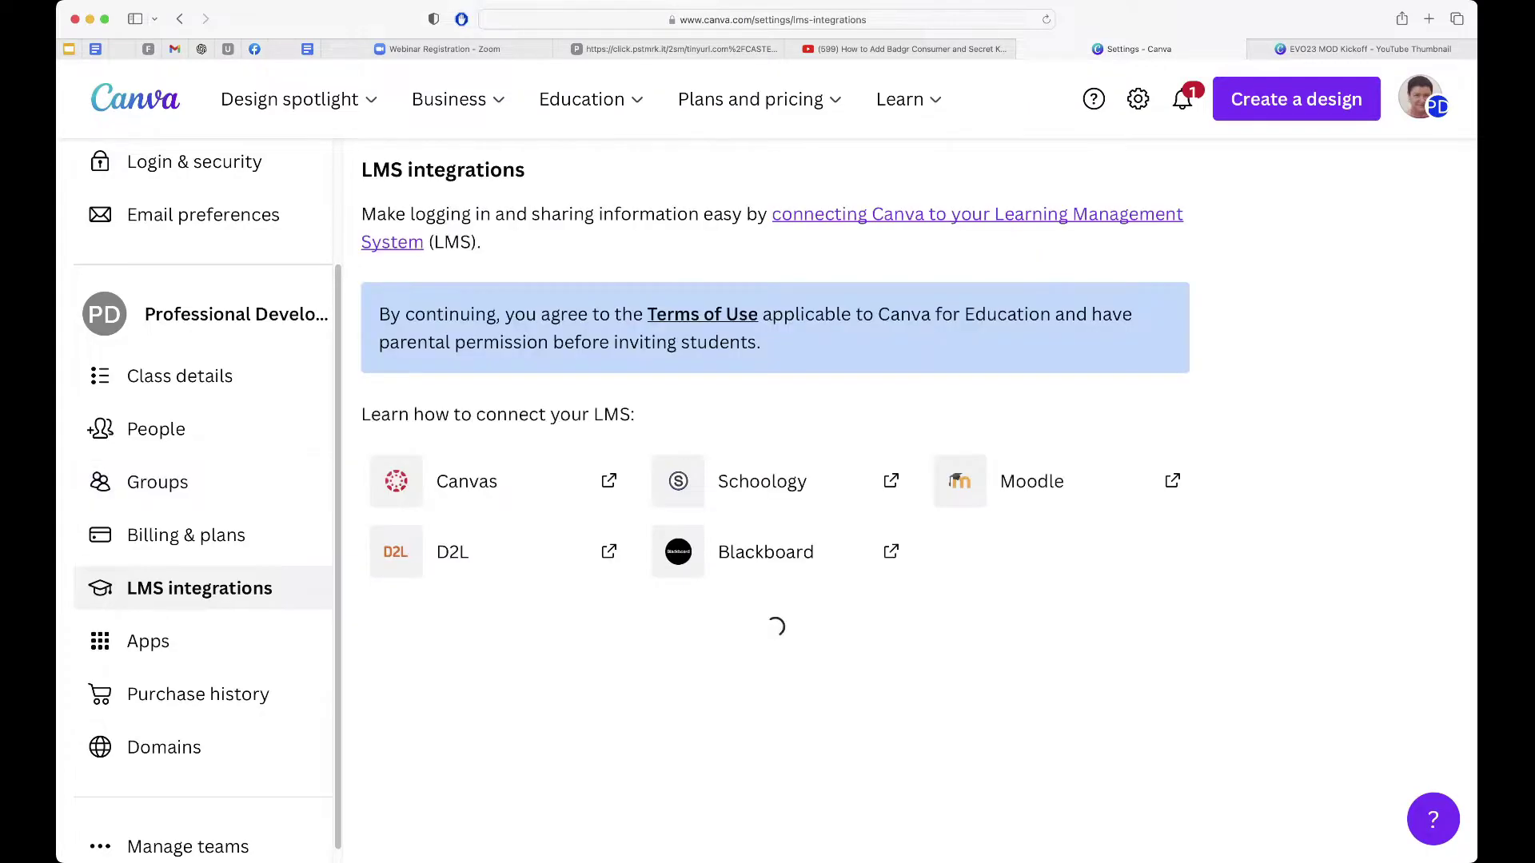
scroll(909, 499, "down", 1)
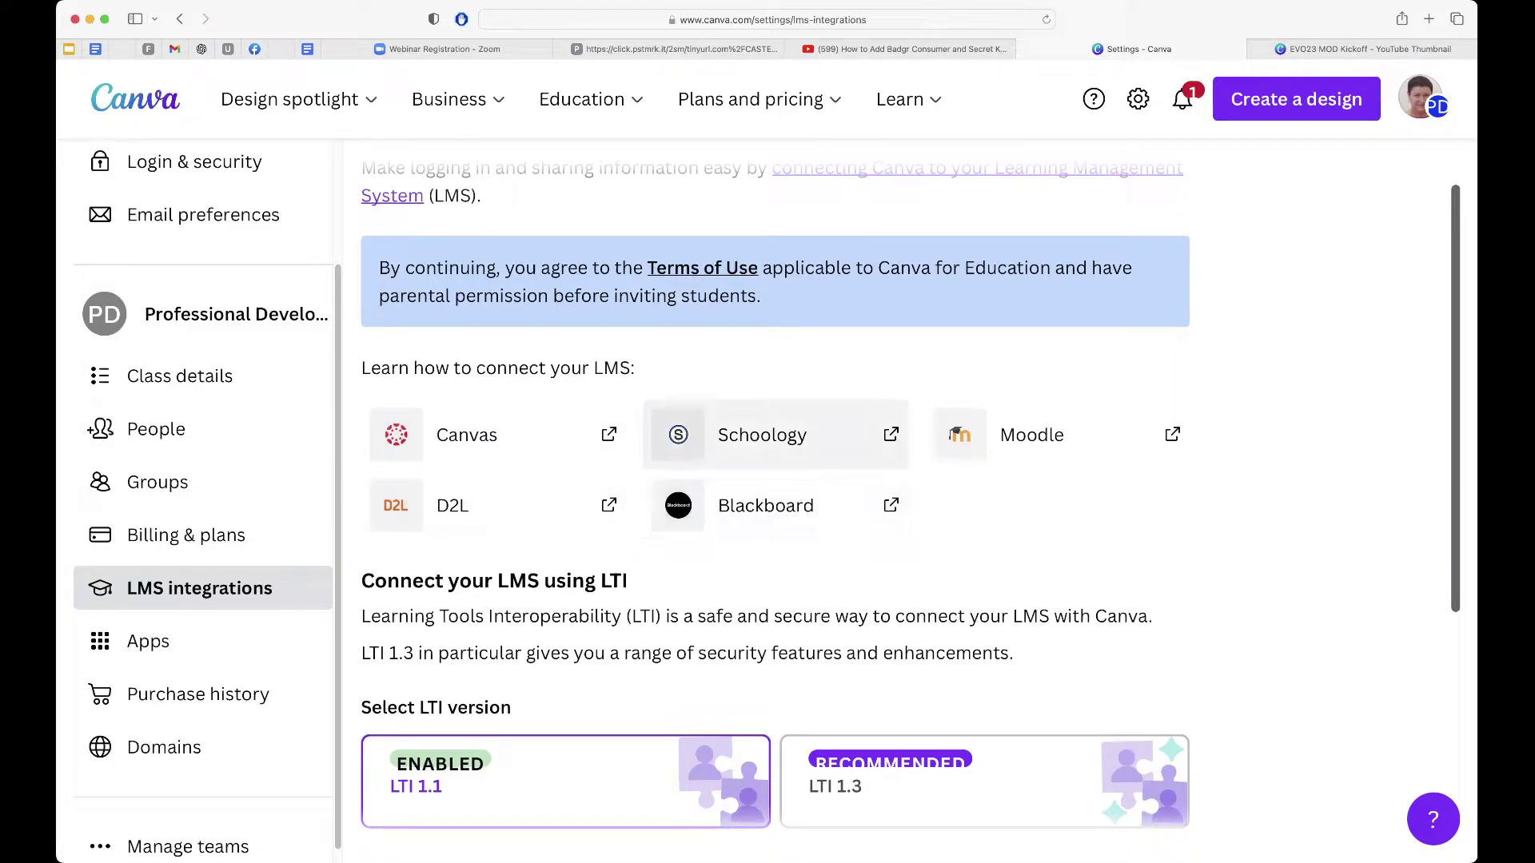
scroll(767, 480, "down", 1)
scroll(495, 447, "down", 3)
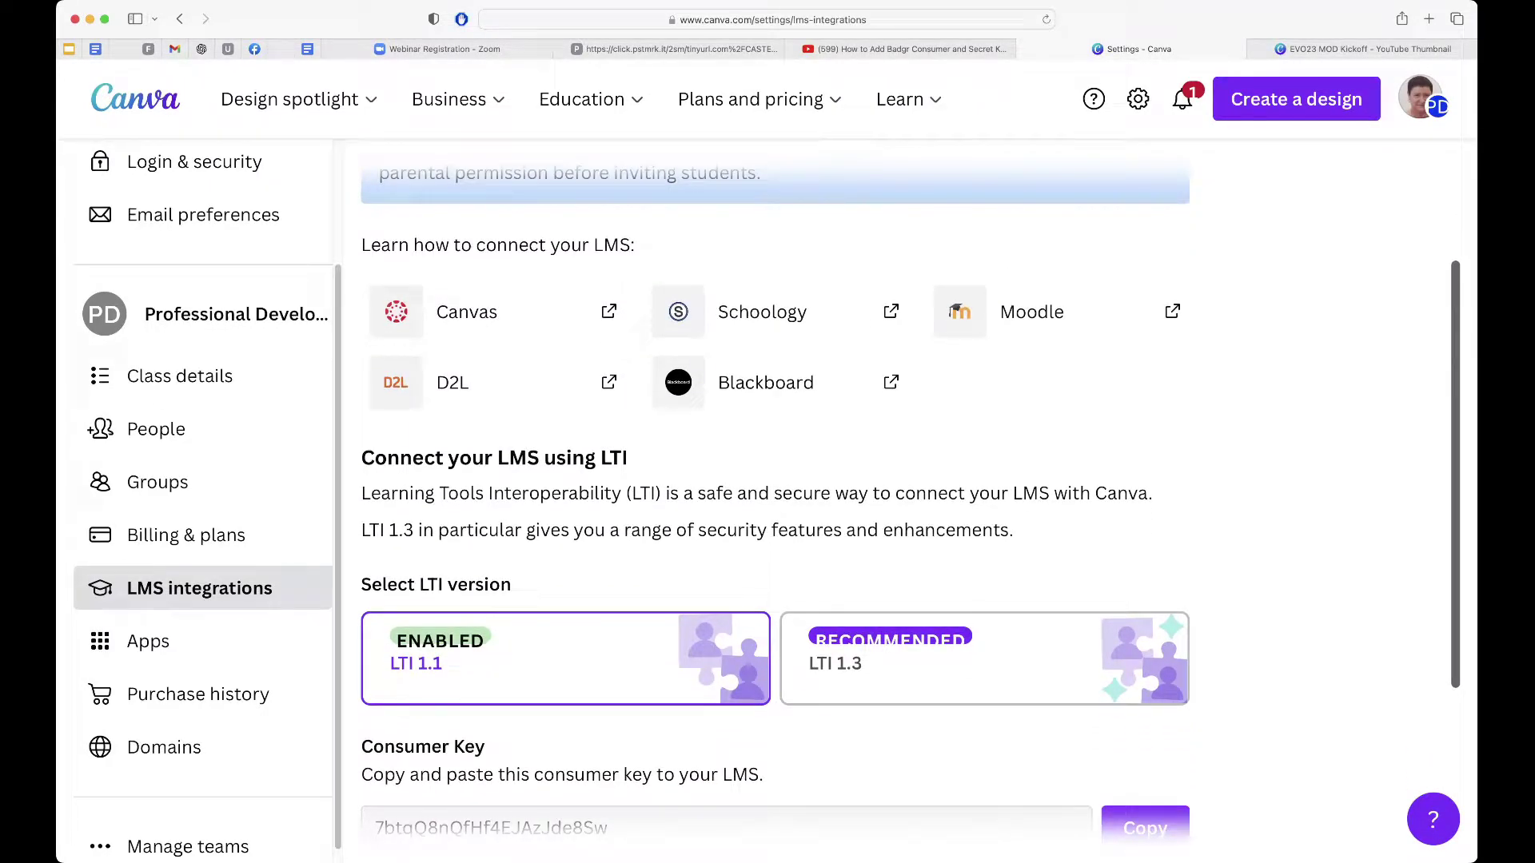
scroll(768, 480, "down", 1)
scroll(767, 479, "down", 5)
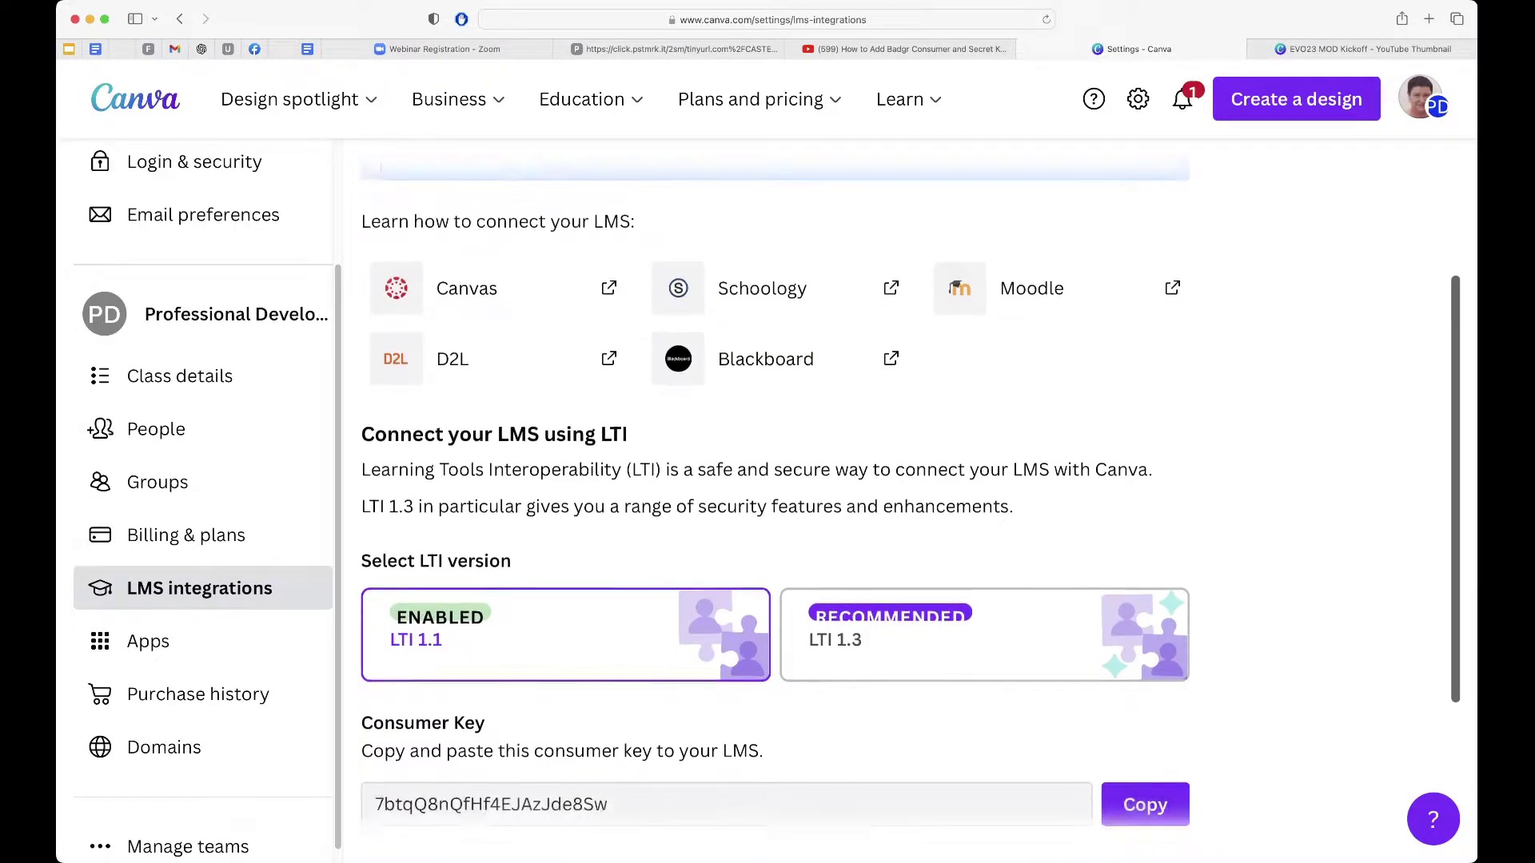
scroll(767, 479, "down", 5)
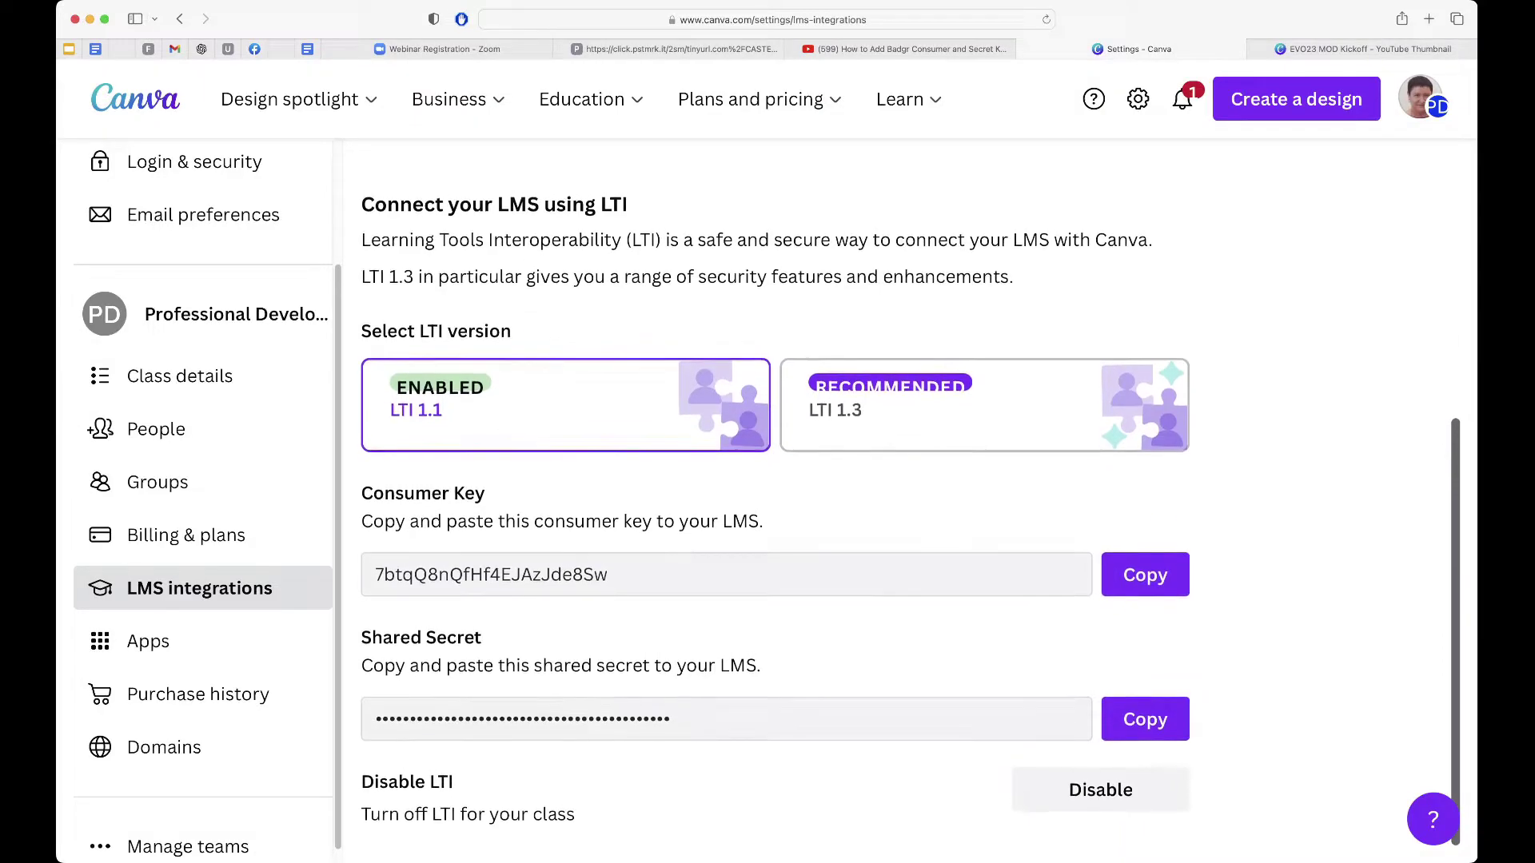
scroll(910, 504, "up", 2)
scroll(493, 332, "up", 5)
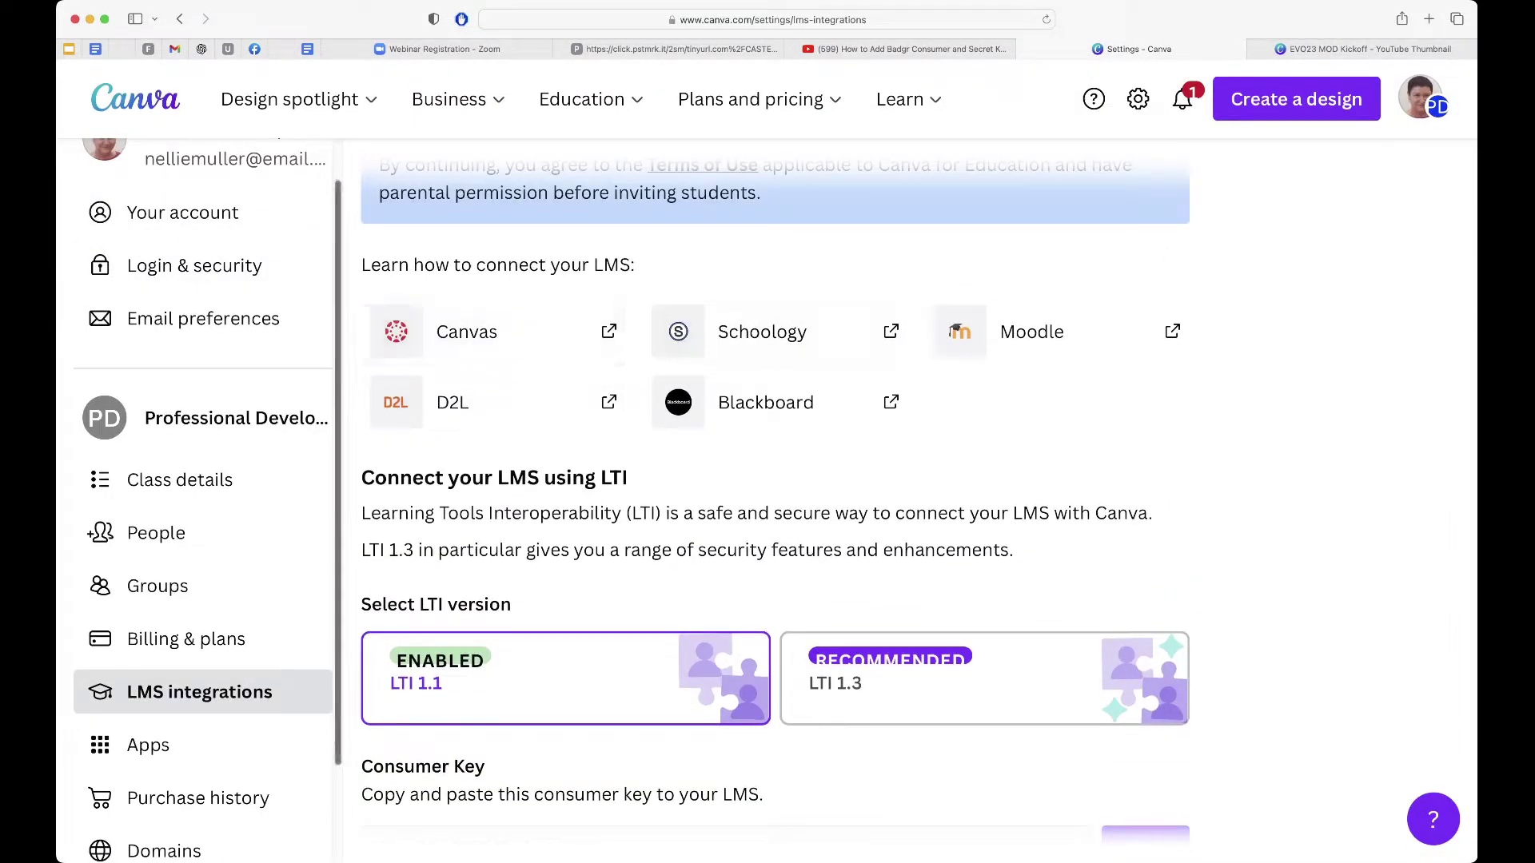
scroll(493, 332, "up", 3)
scroll(493, 399, "up", 2)
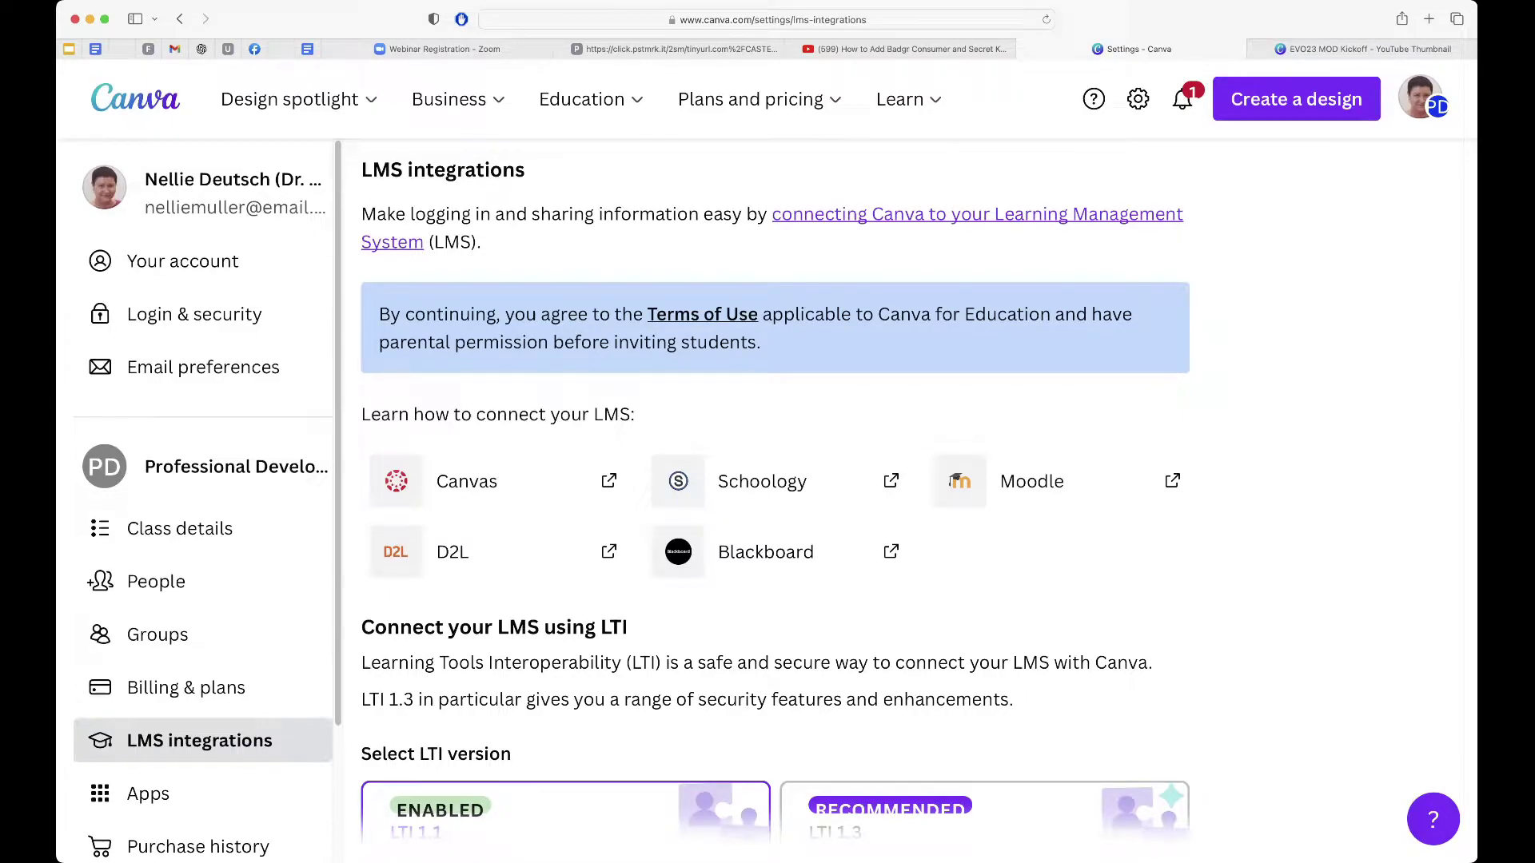
Open the class apps settings and dismiss the tip about managing class apps.
scroll(203, 437, "down", 2)
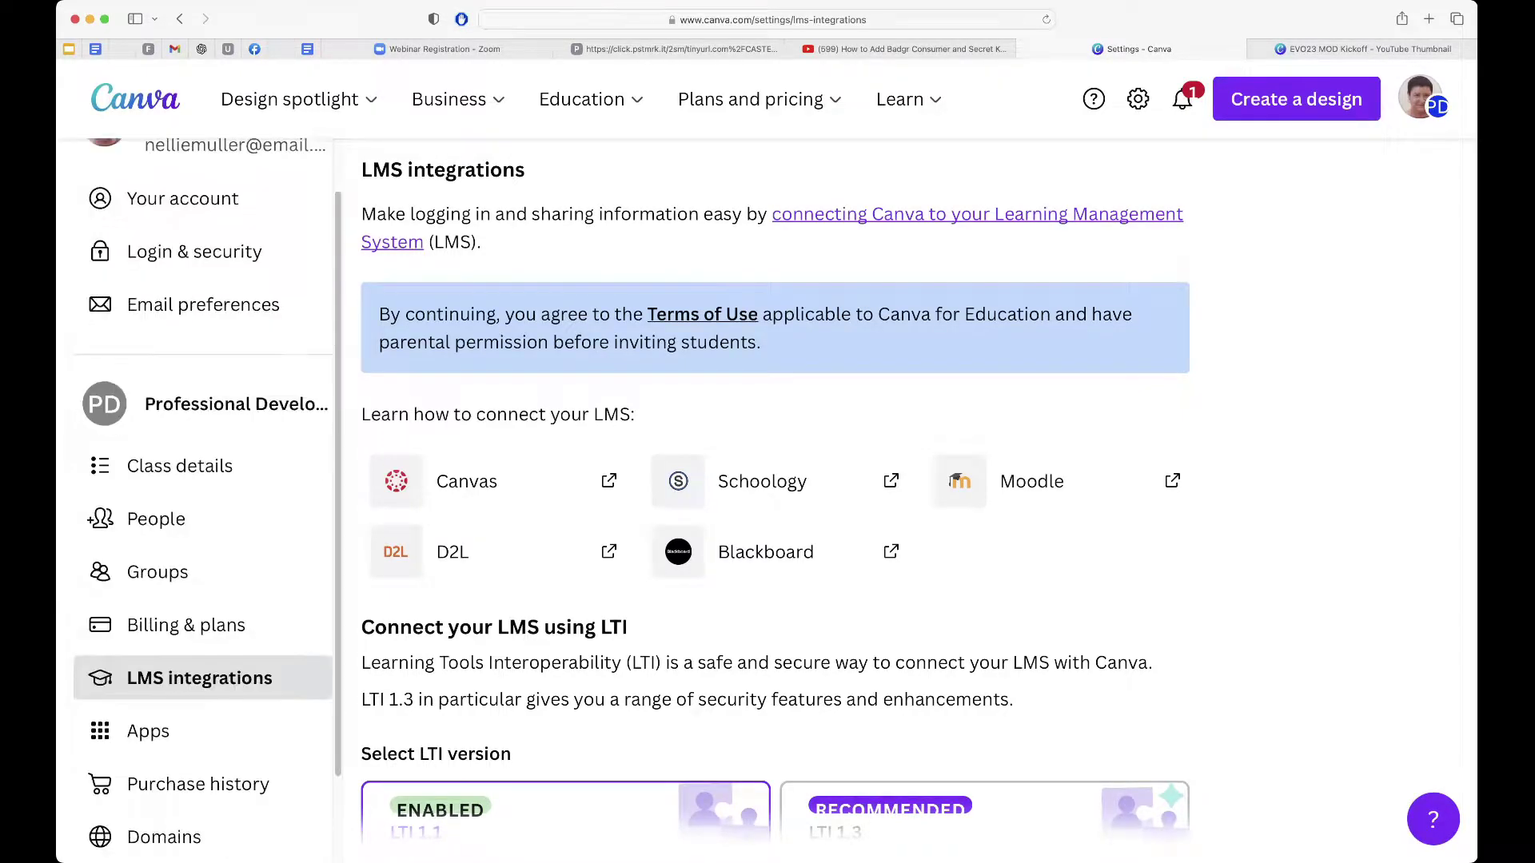
scroll(204, 495, "down", 2)
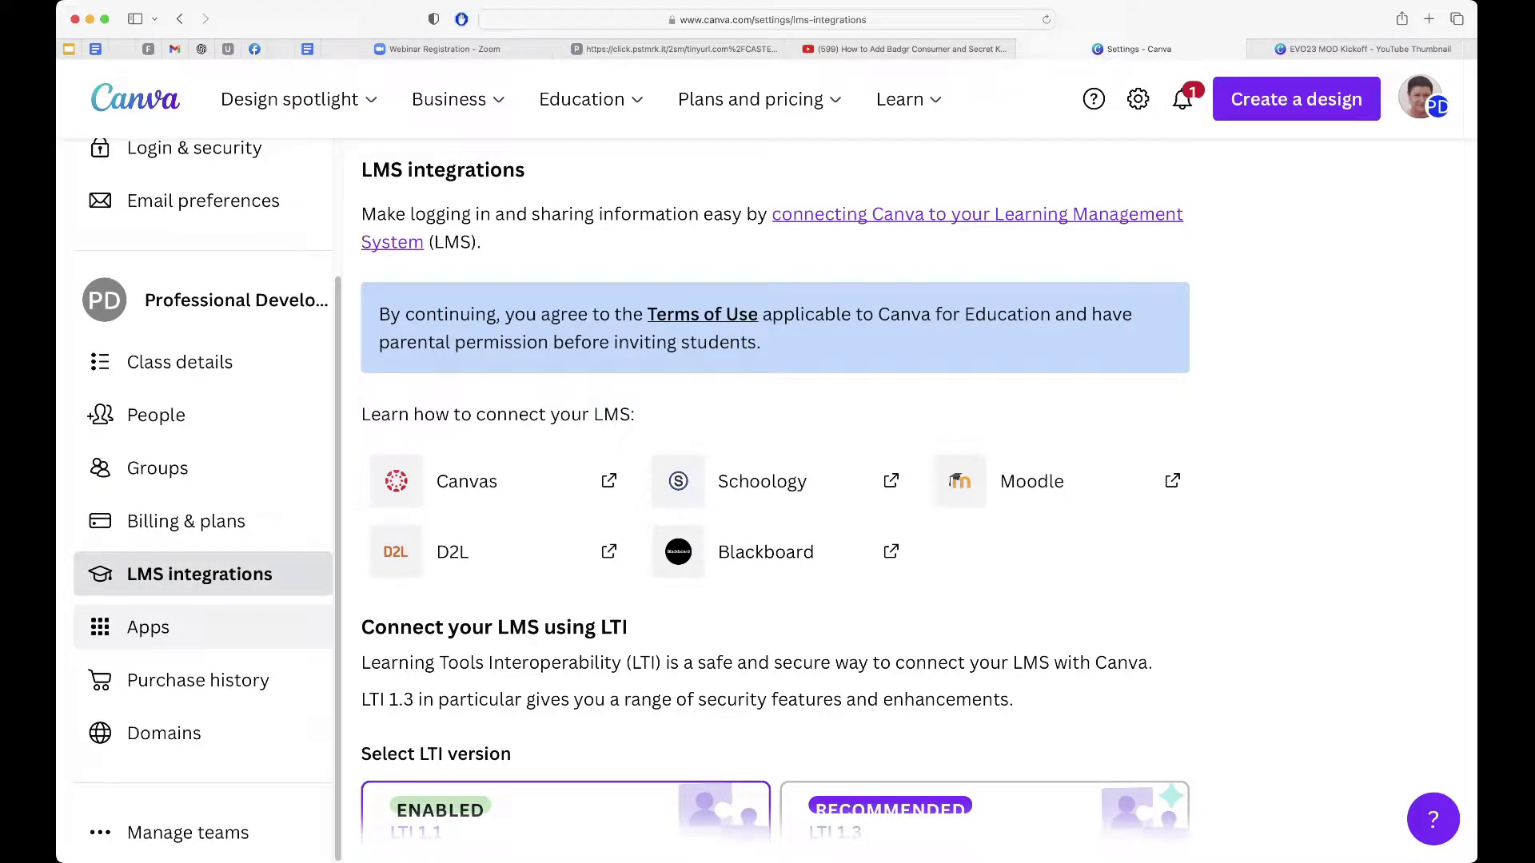
left_click(148, 627)
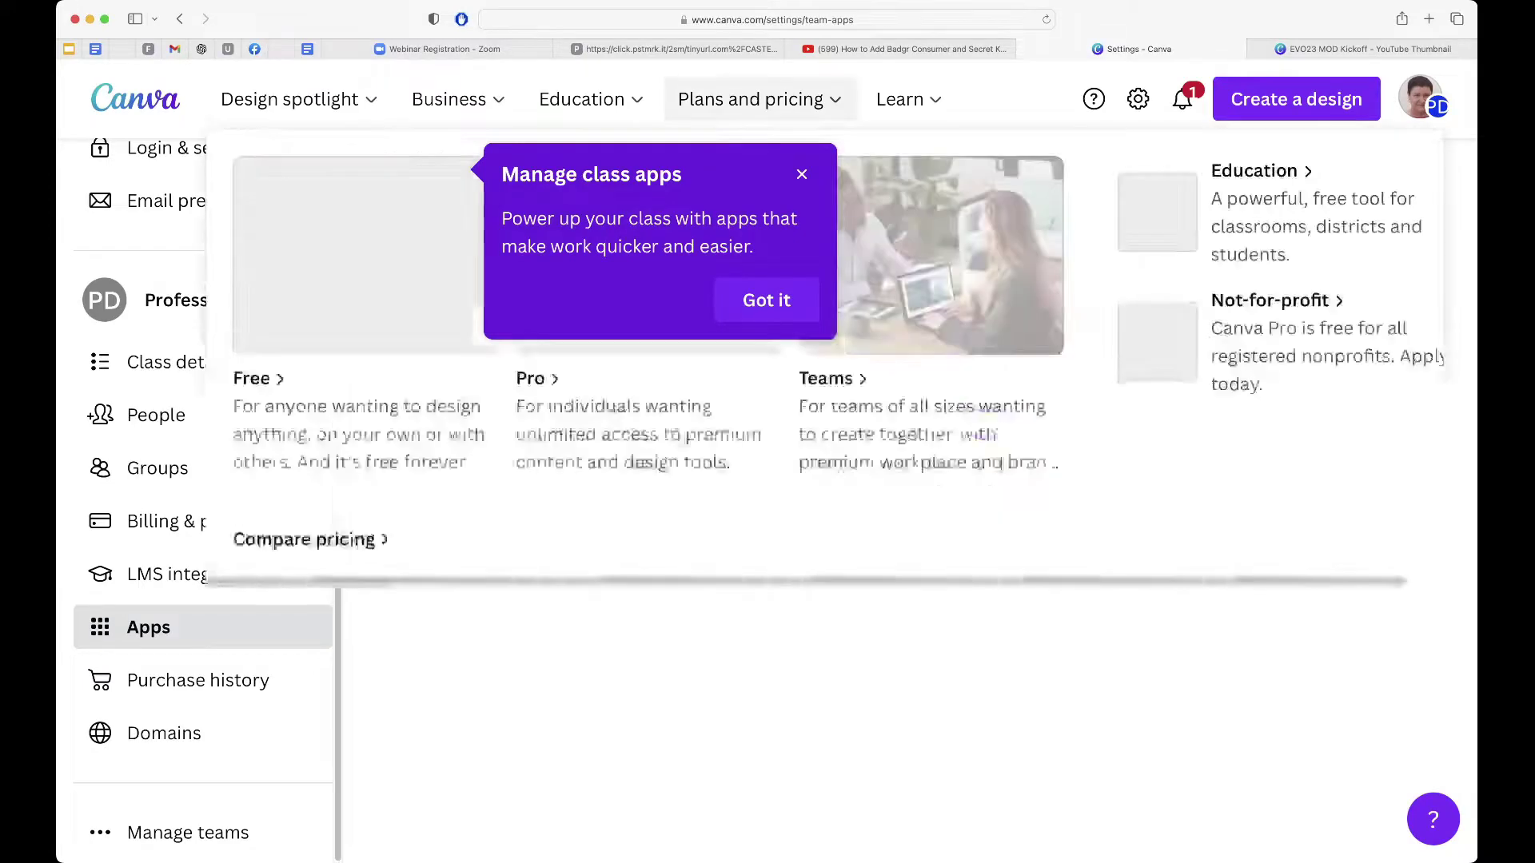
left_click(801, 175)
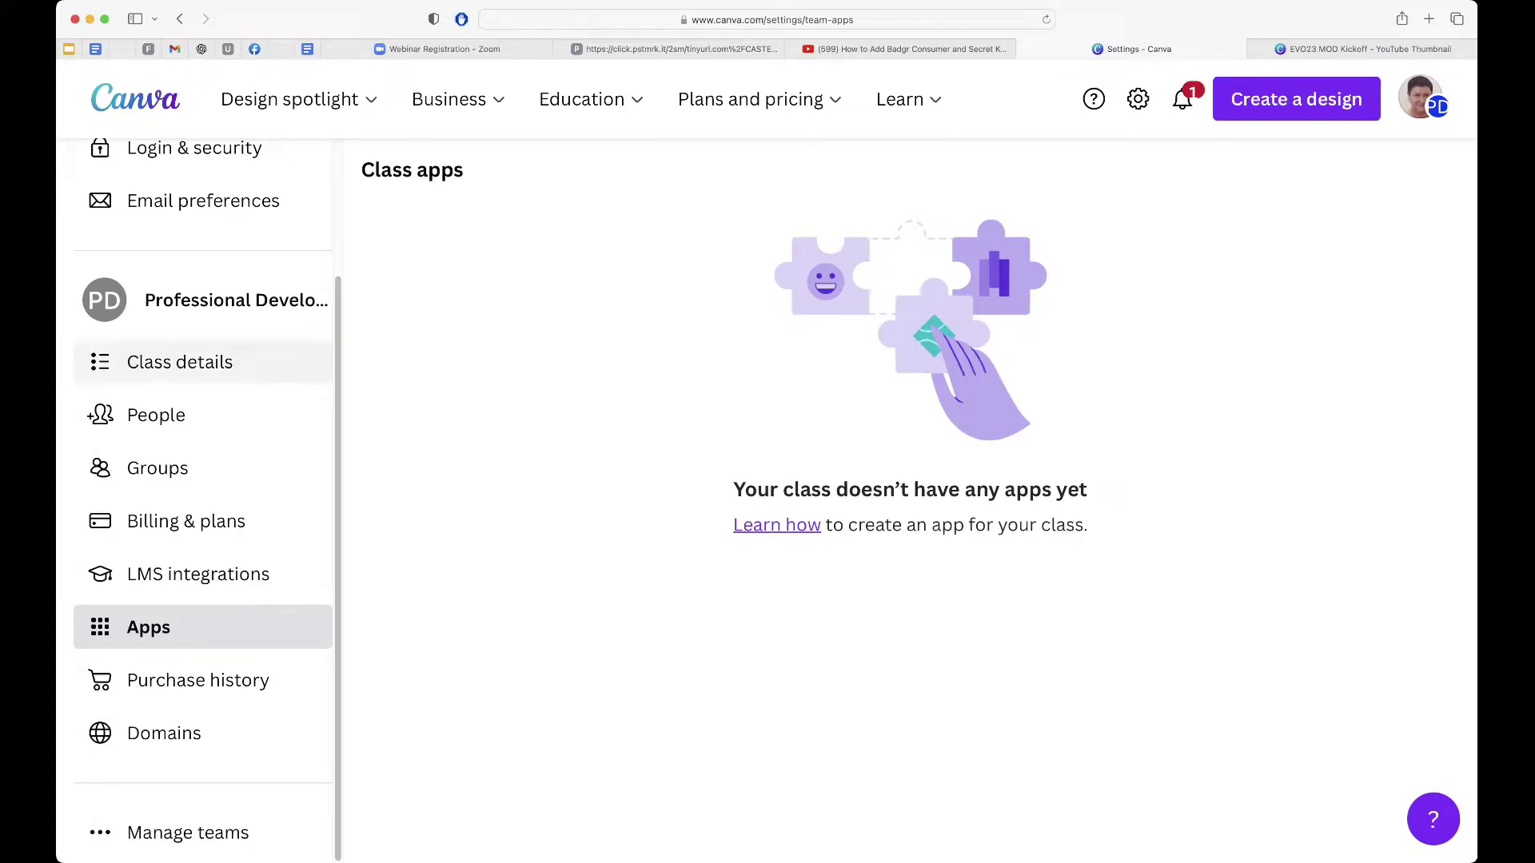
Revisit the account settings and open the team management page to review the owned teams.
scroll(204, 480, "up", 3)
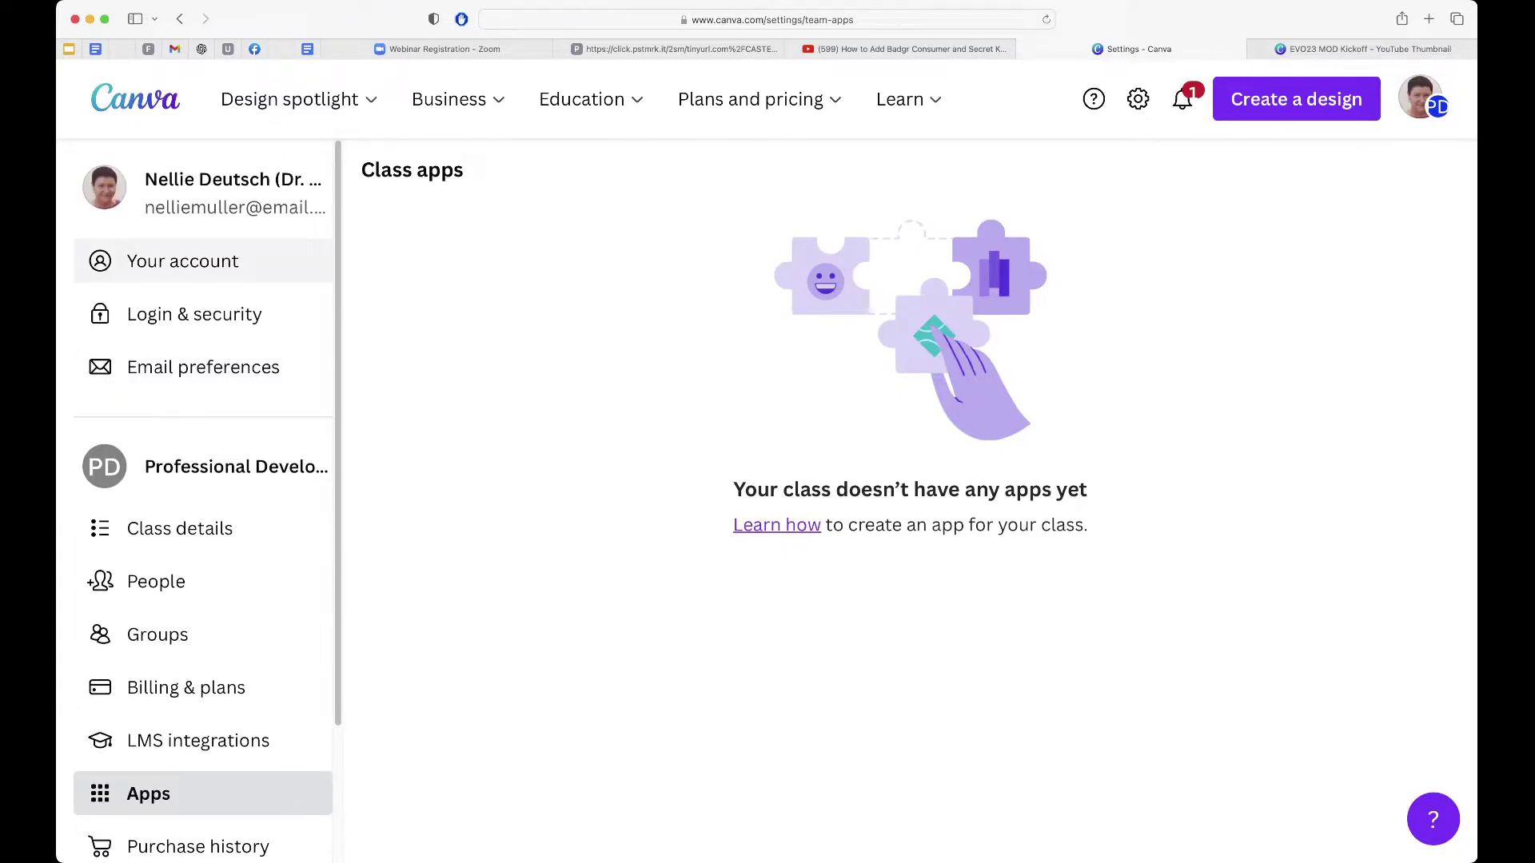
left_click(183, 261)
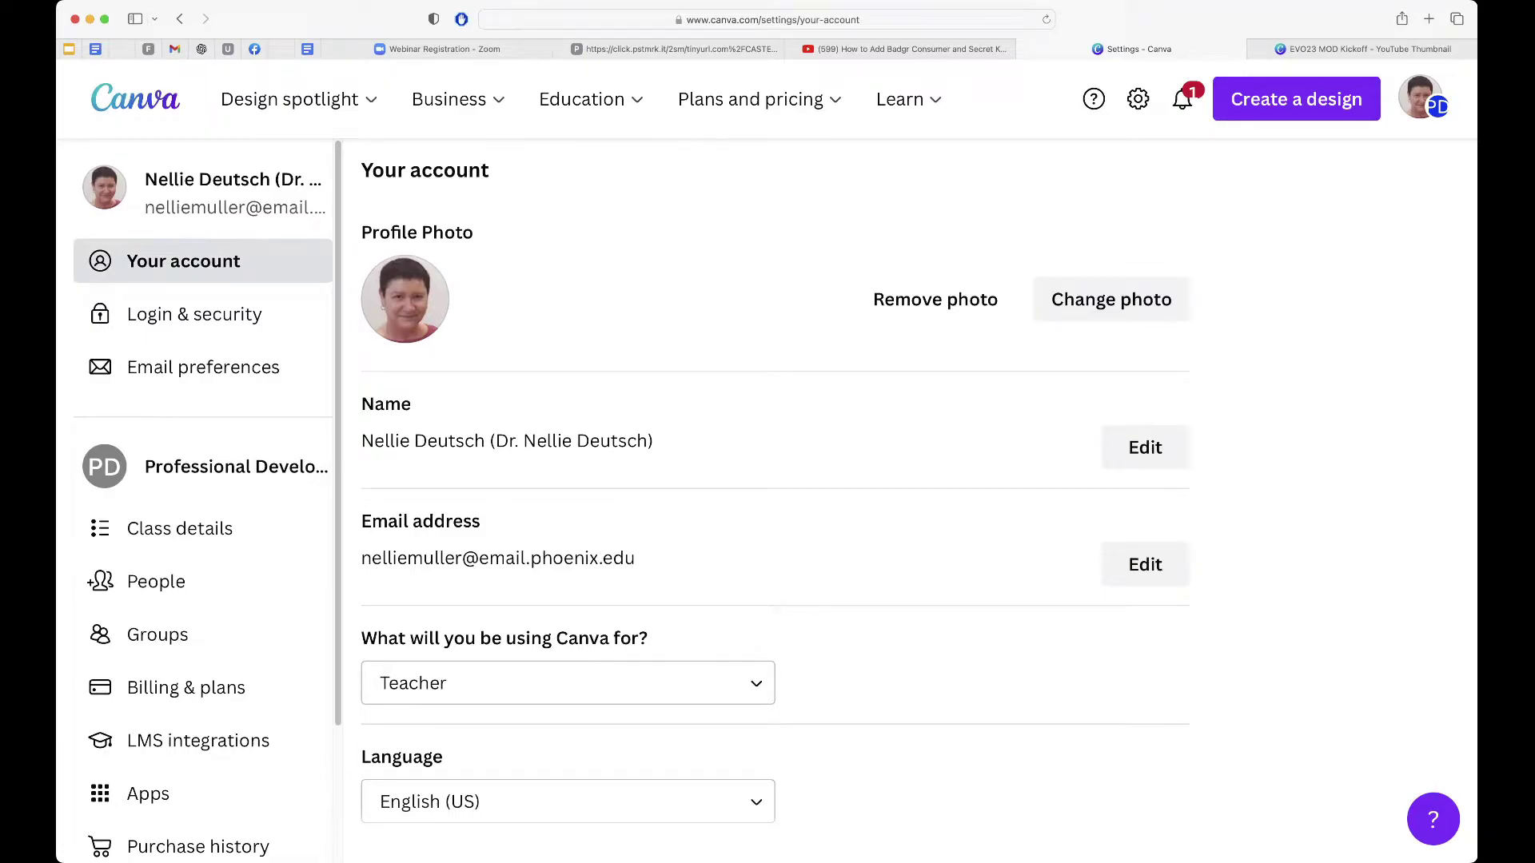
scroll(203, 480, "down", 3)
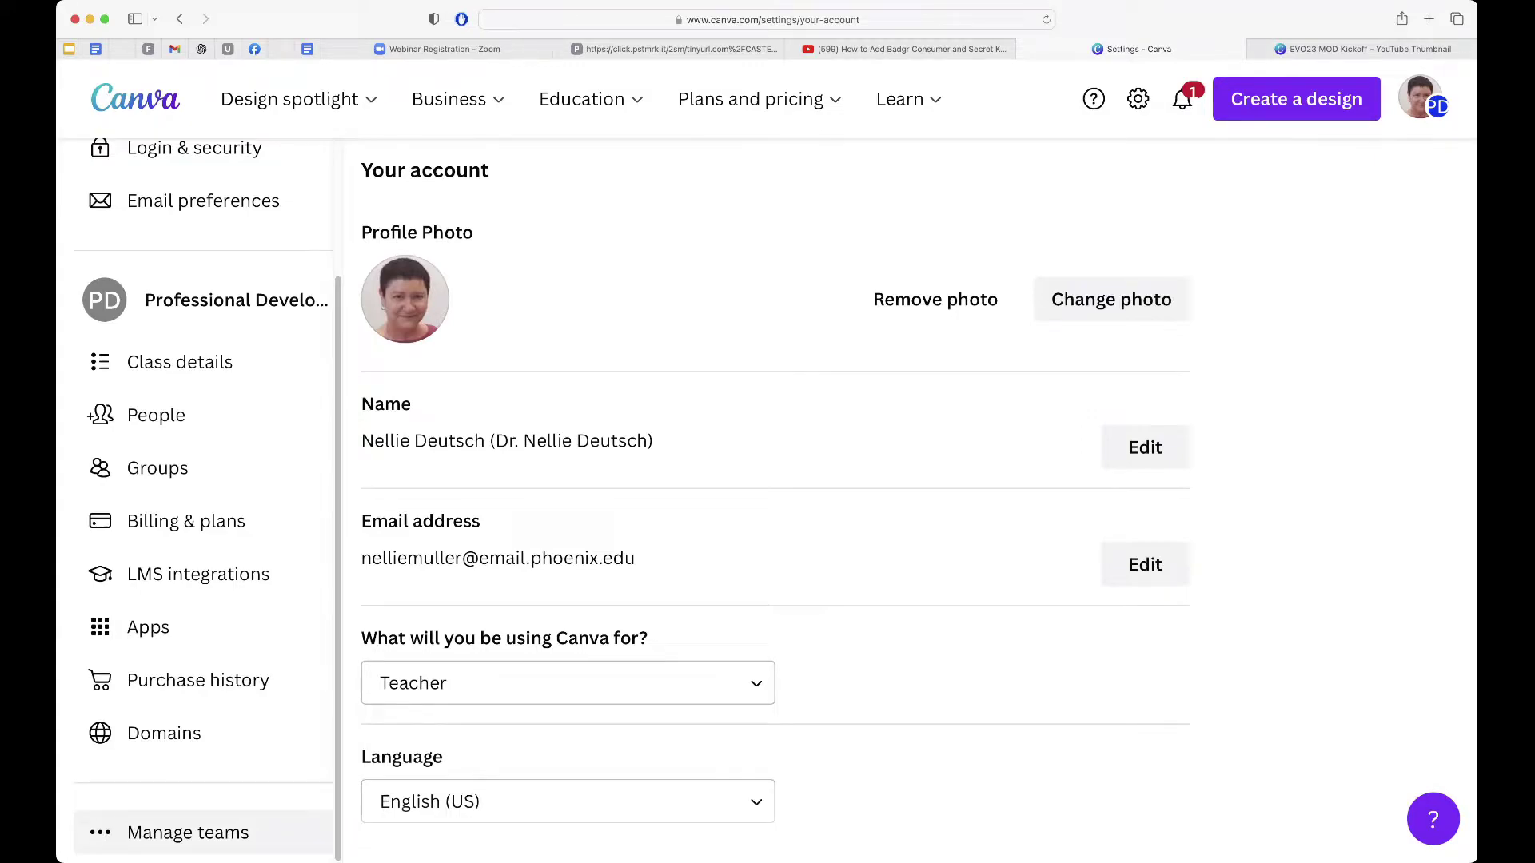
left_click(188, 832)
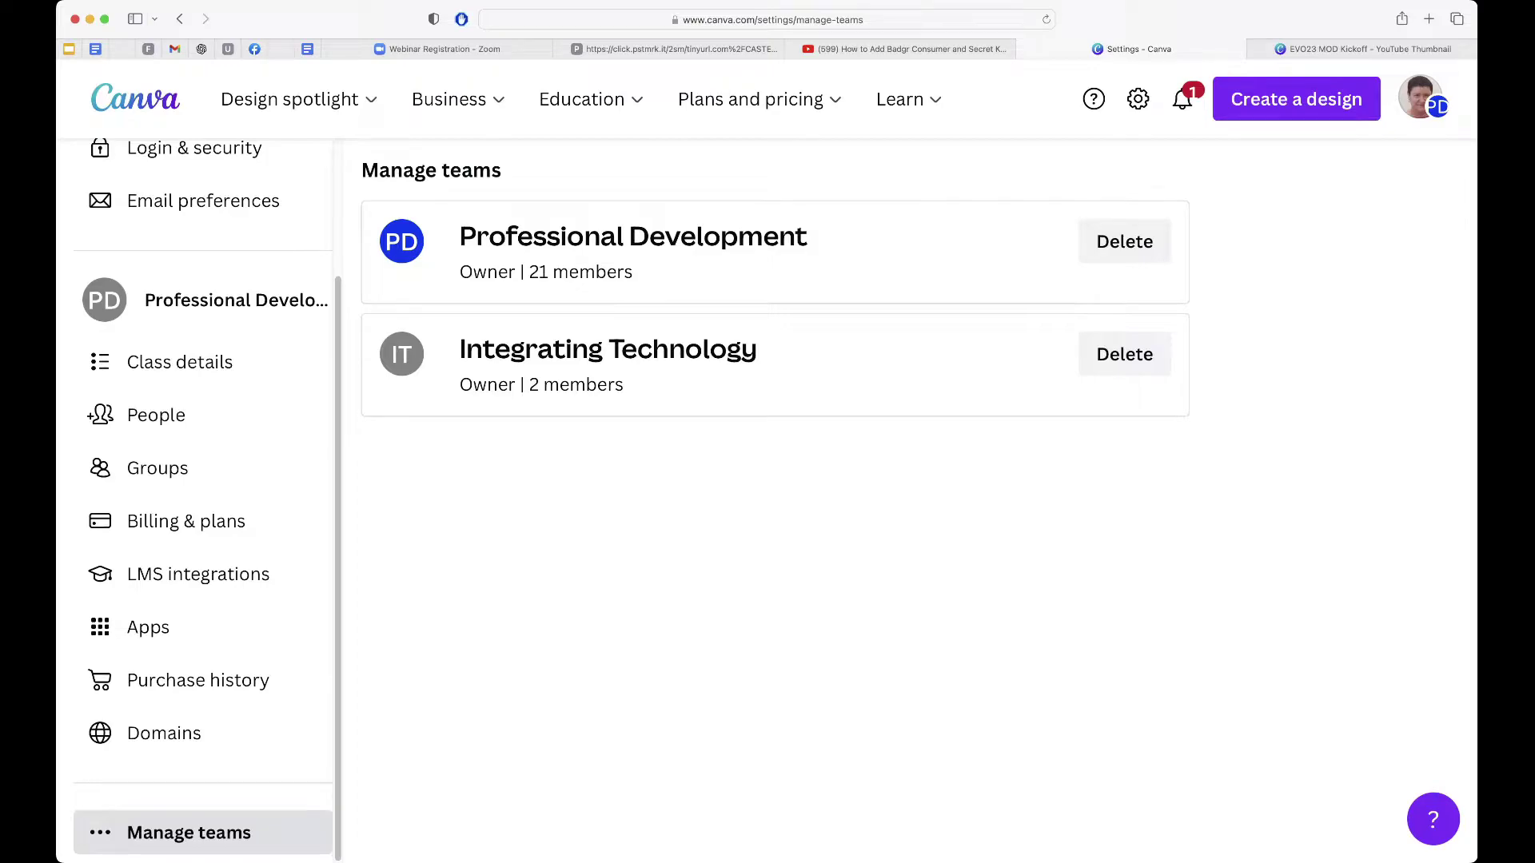
scroll(204, 495, "up", 2)
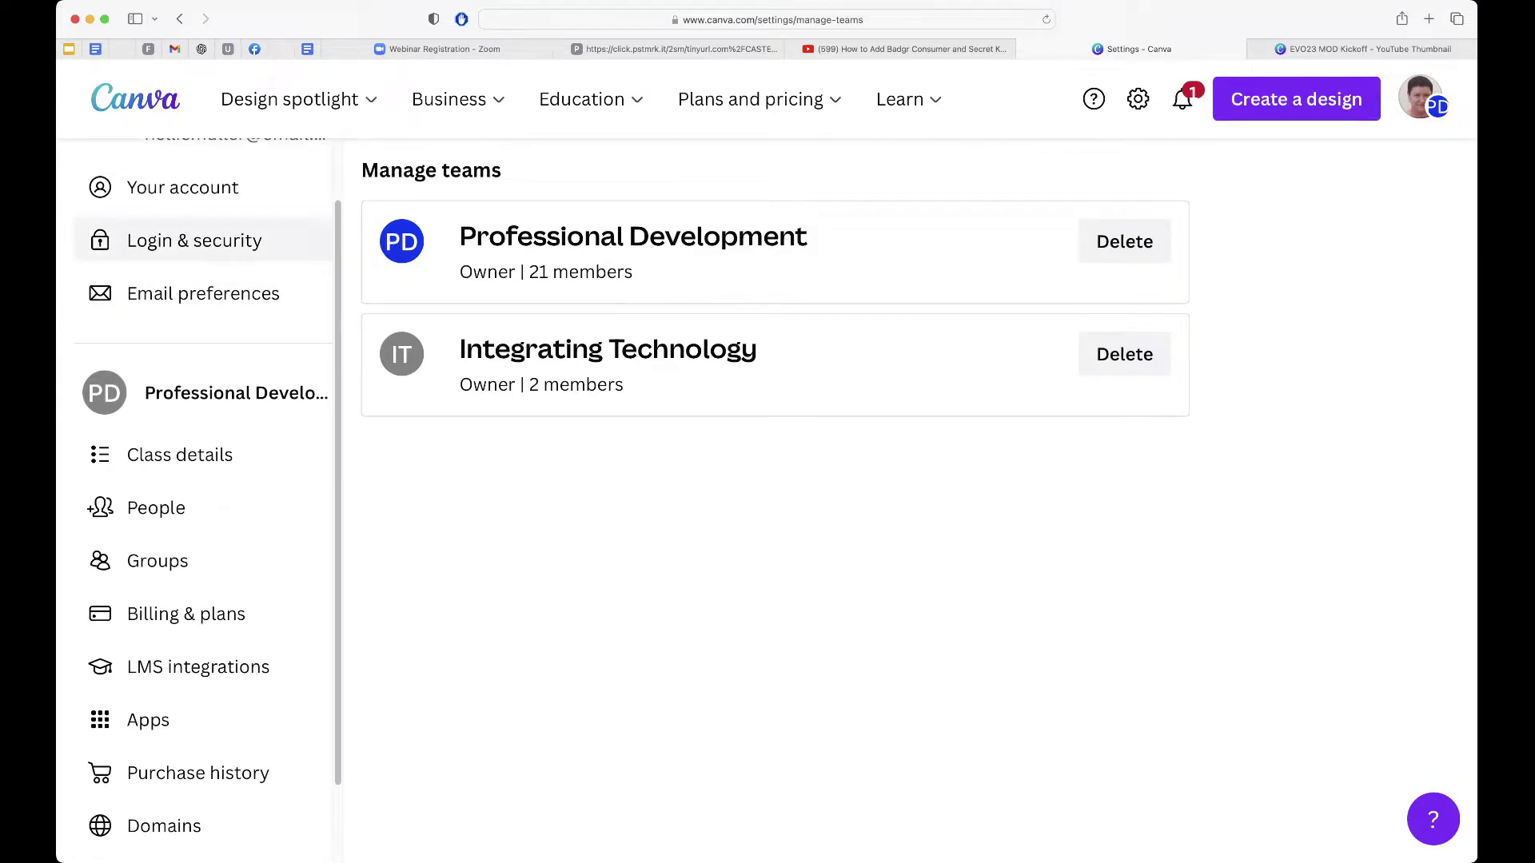
scroll(204, 248, "up", 2)
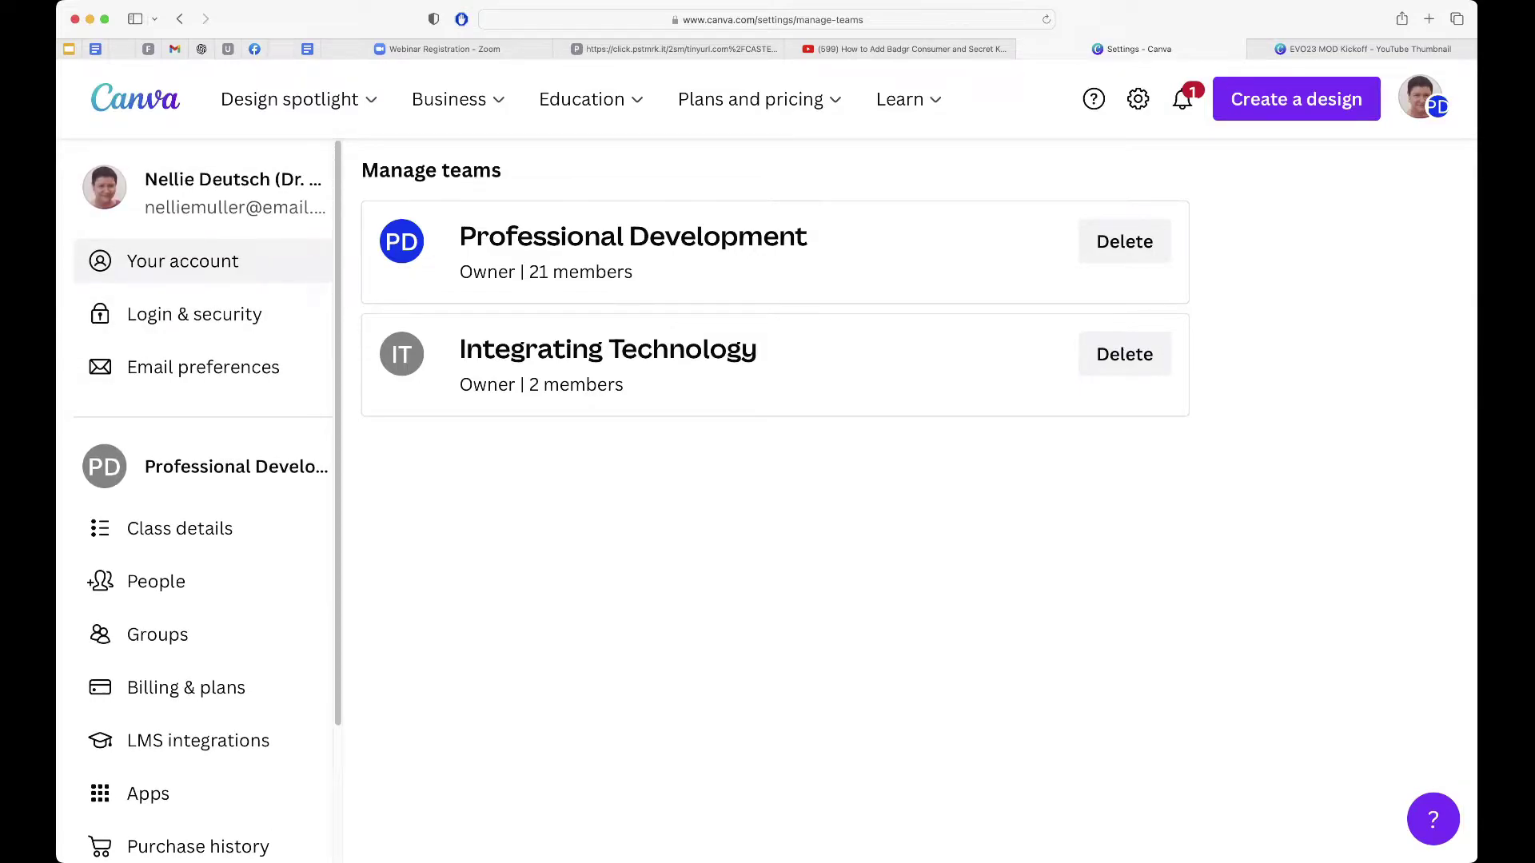
scroll(204, 496, "down", 4)
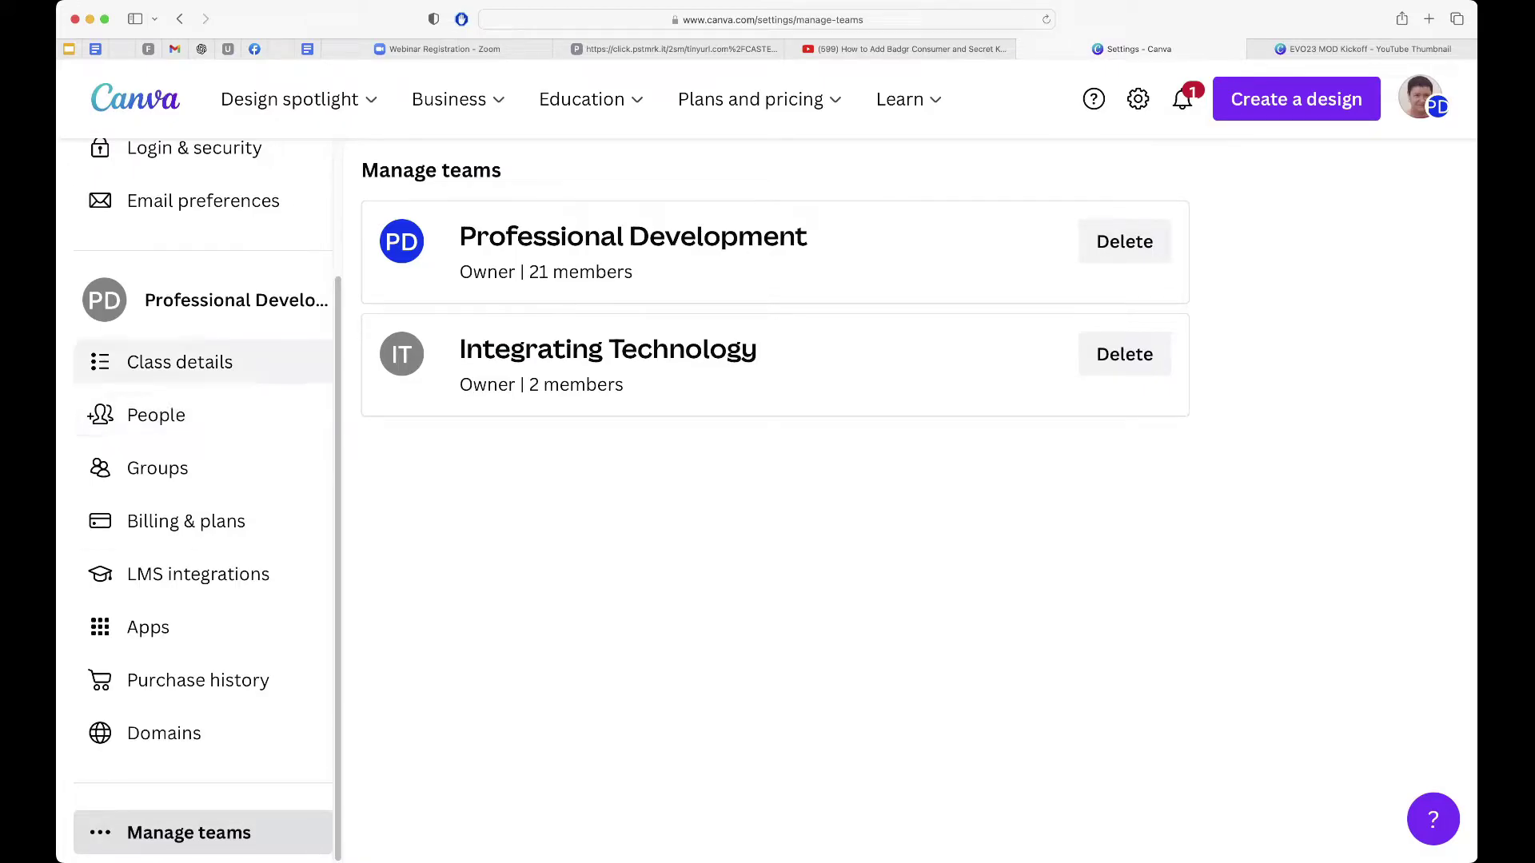
Reopen the class details of the Professional Development class and review its logo, name, description and deletion settings.
left_click(180, 362)
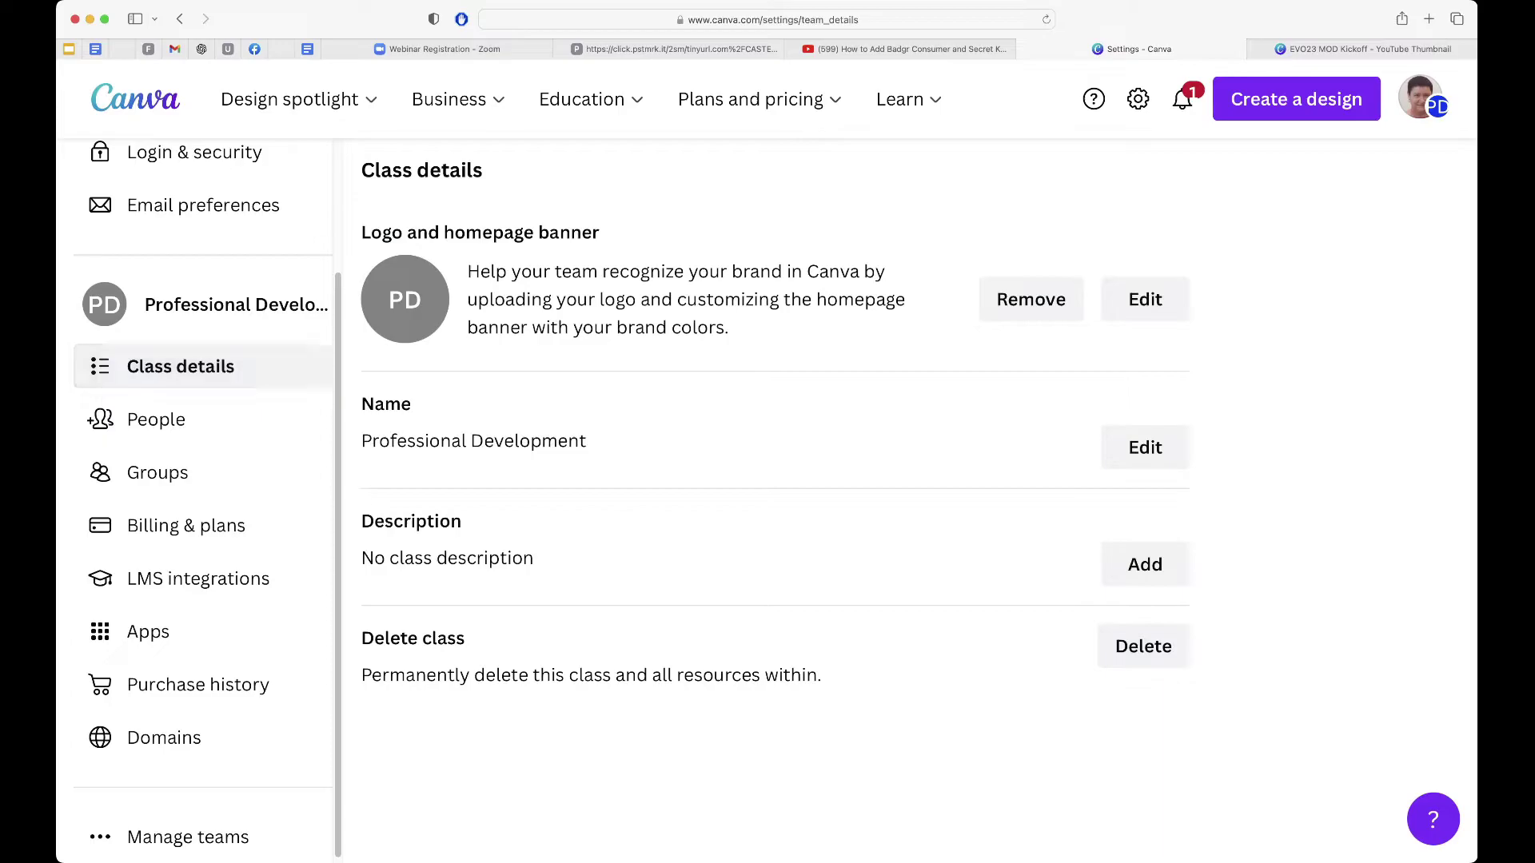
scroll(202, 479, "down", 1)
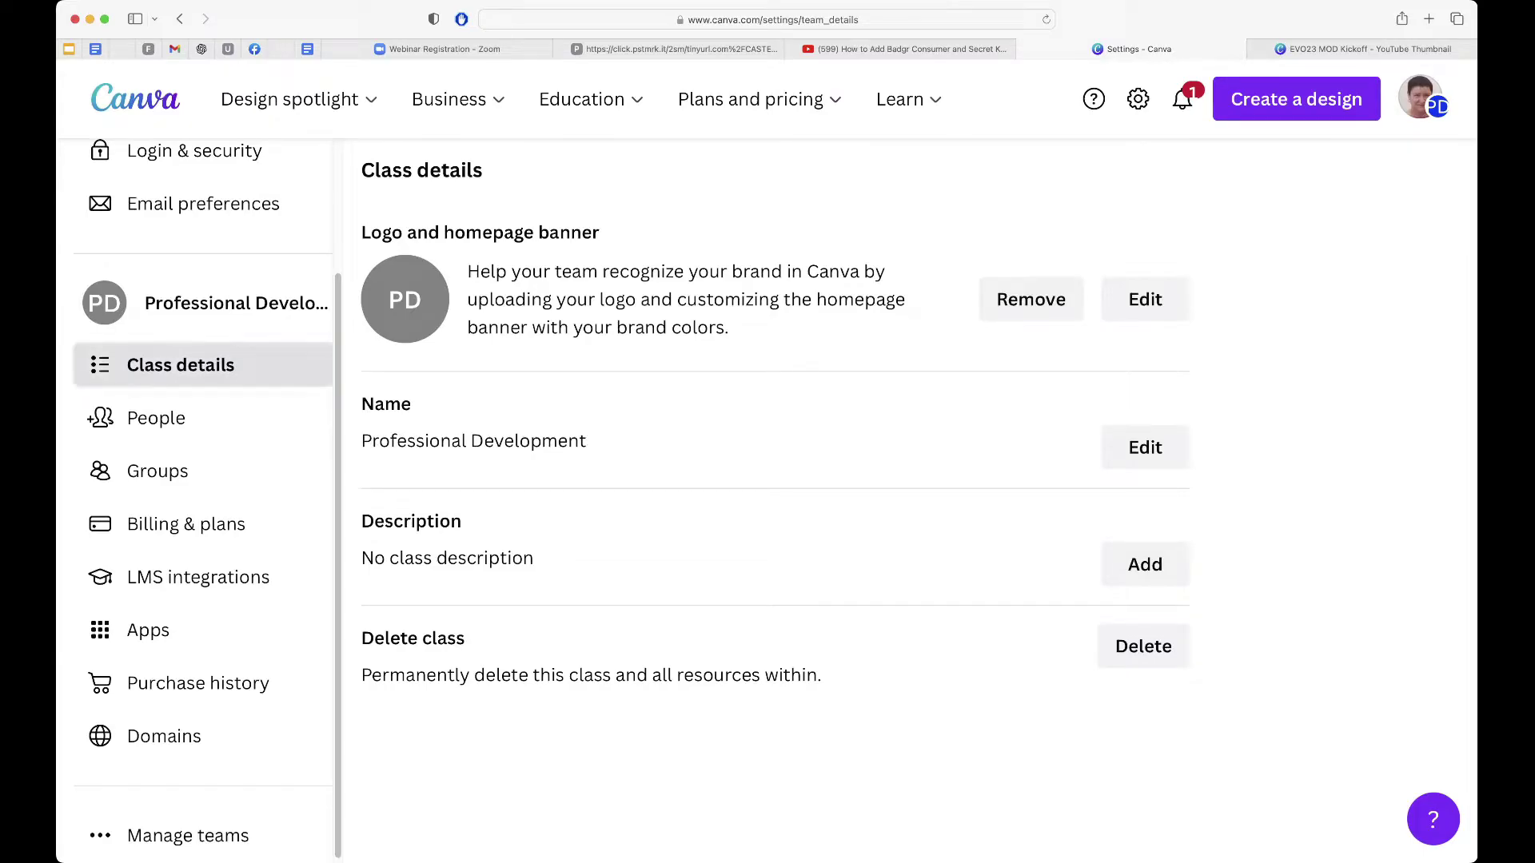
scroll(202, 264, "up", 4)
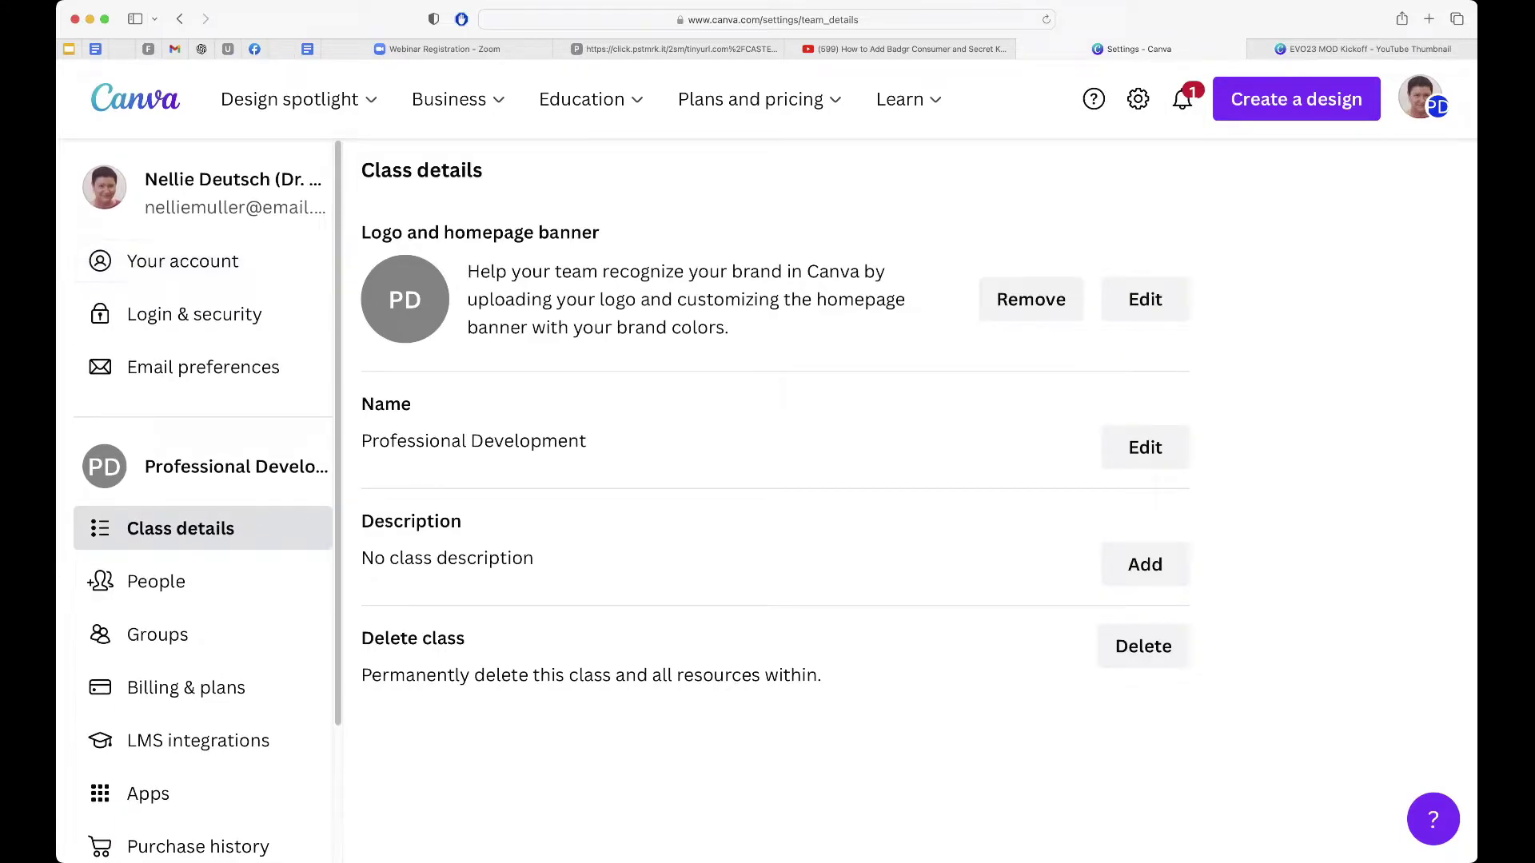
scroll(202, 495, "down", 2)
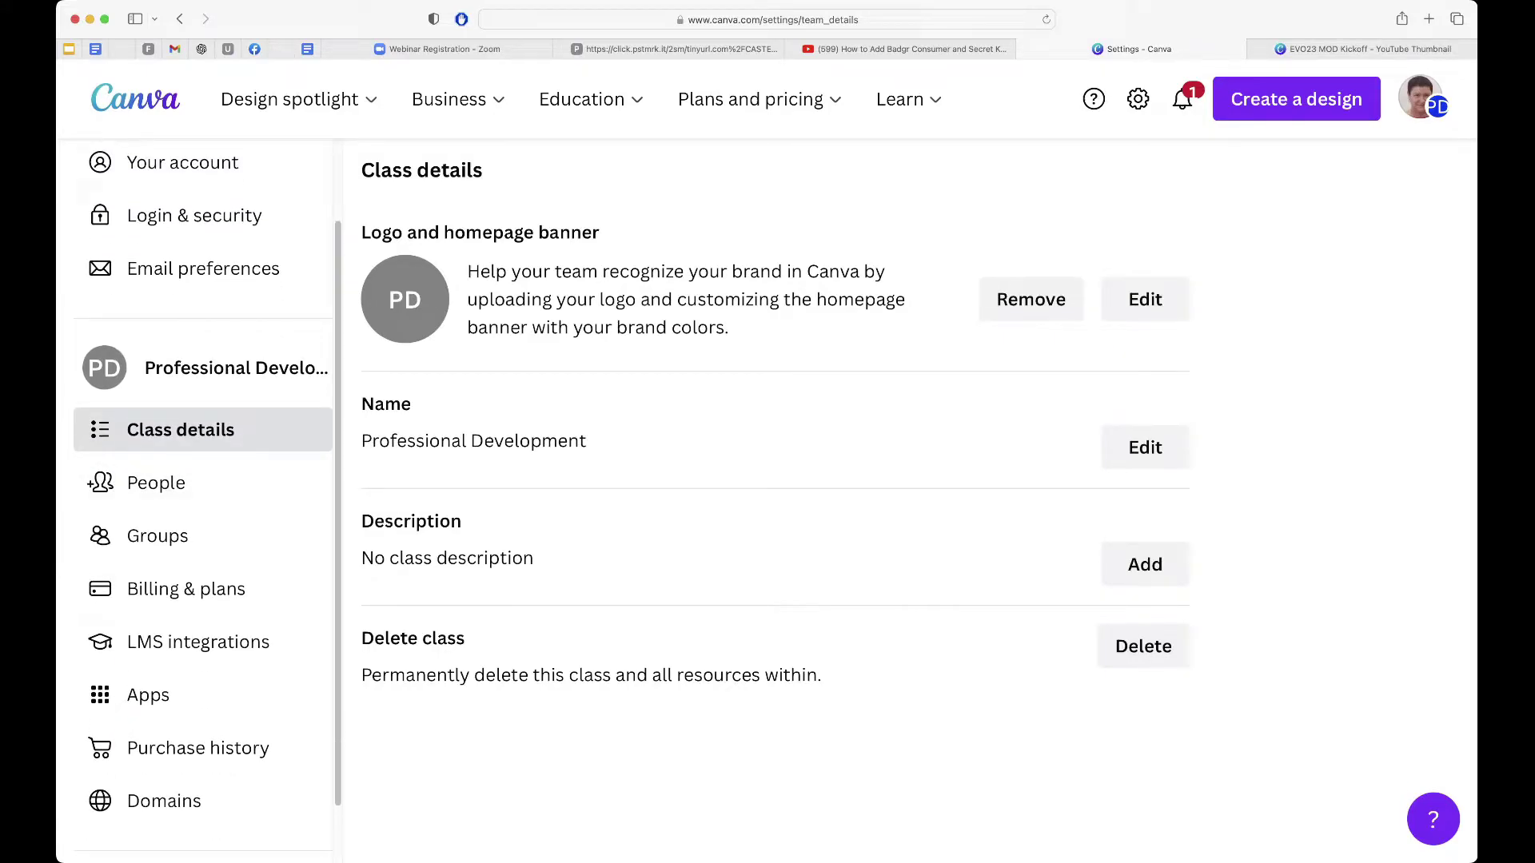
Check the class's domains settings and return to the team management page.
scroll(203, 528, "down", 1)
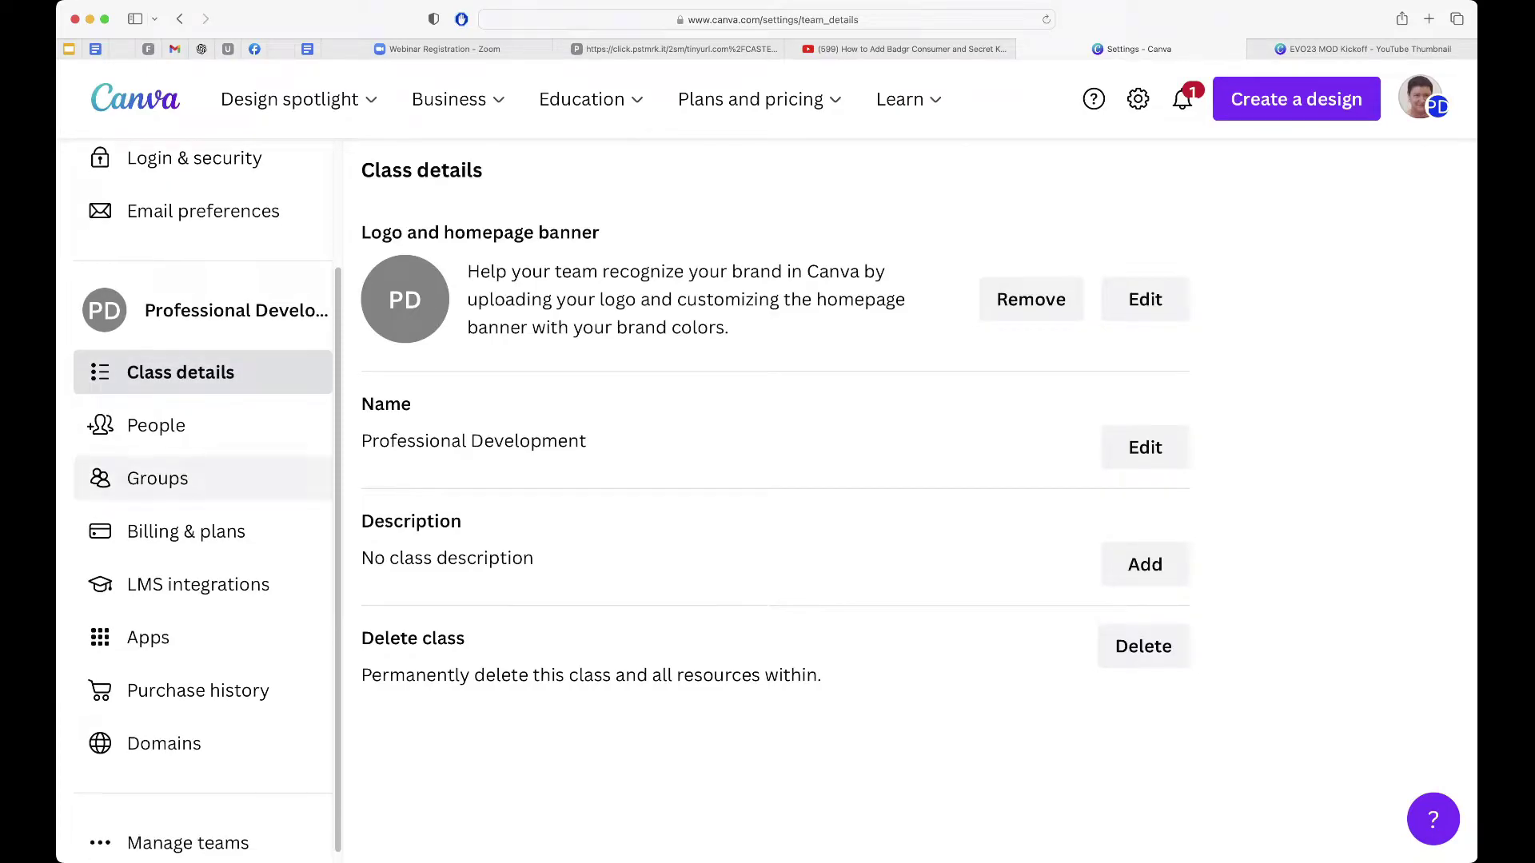
scroll(202, 479, "down", 1)
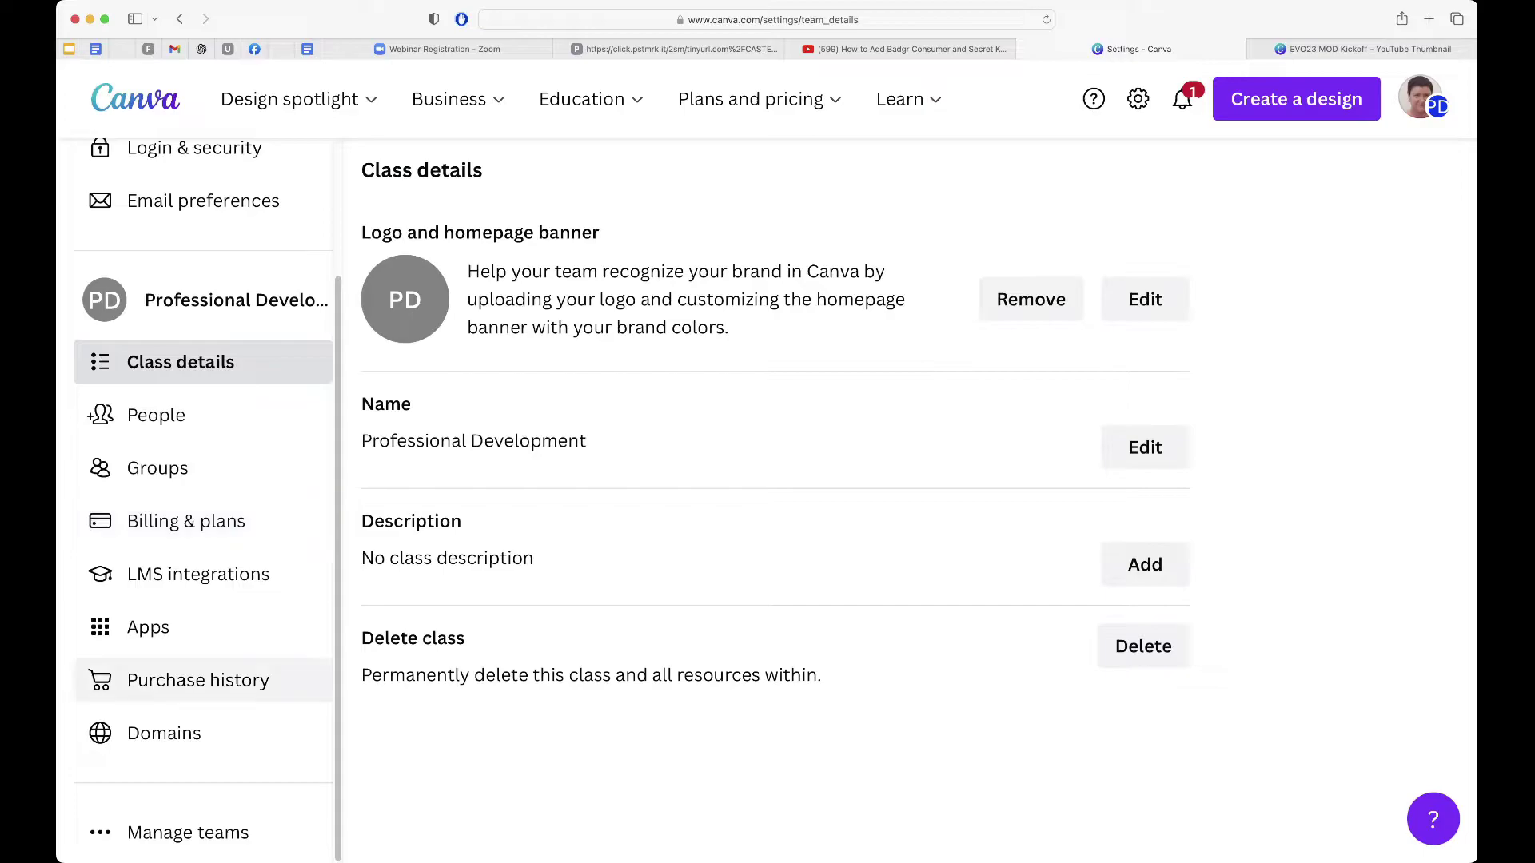
left_click(163, 733)
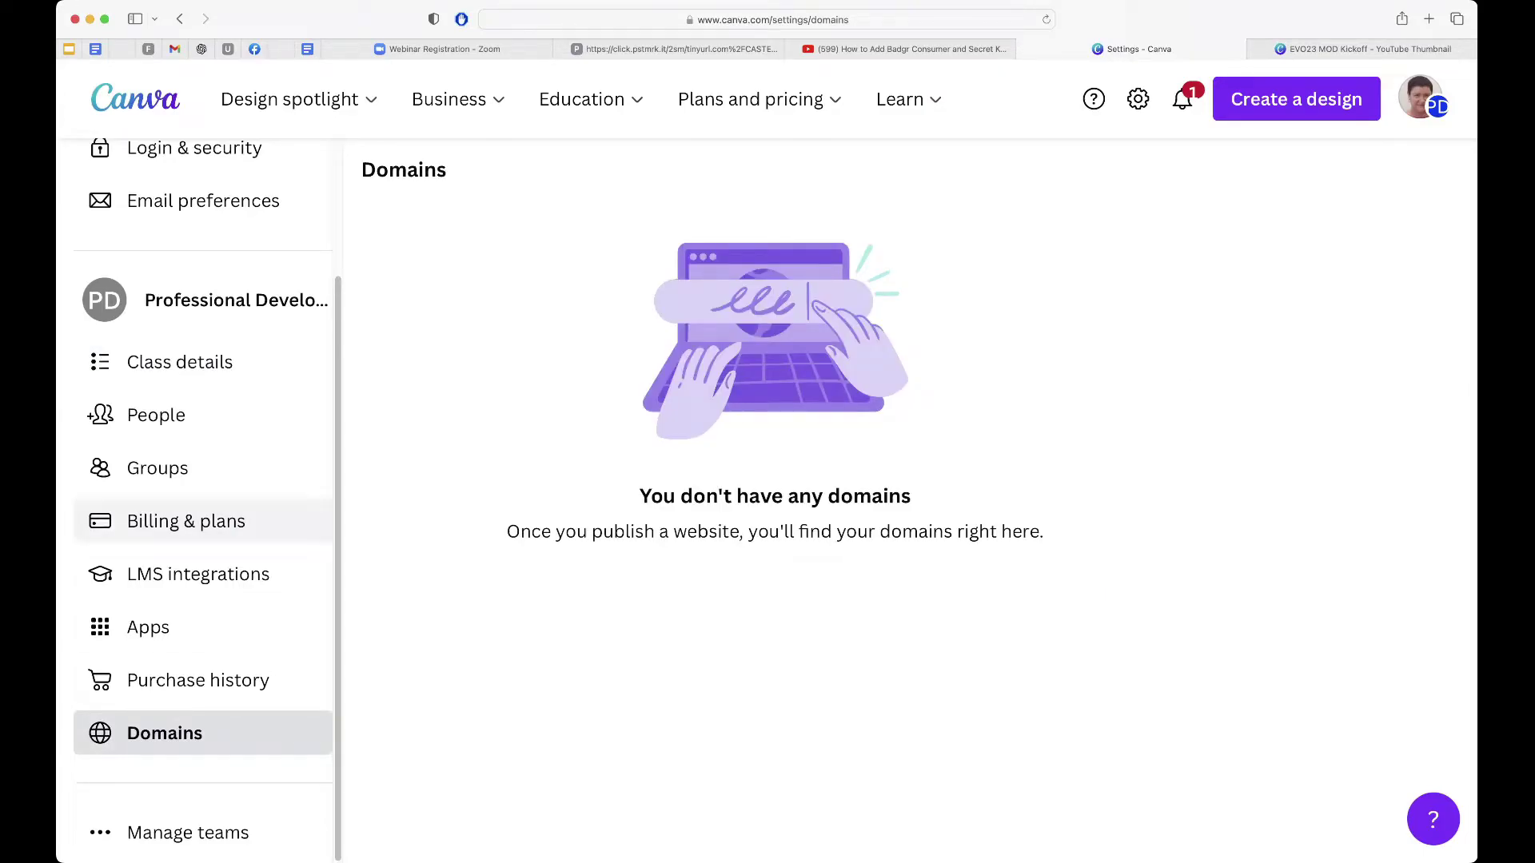
left_click(188, 832)
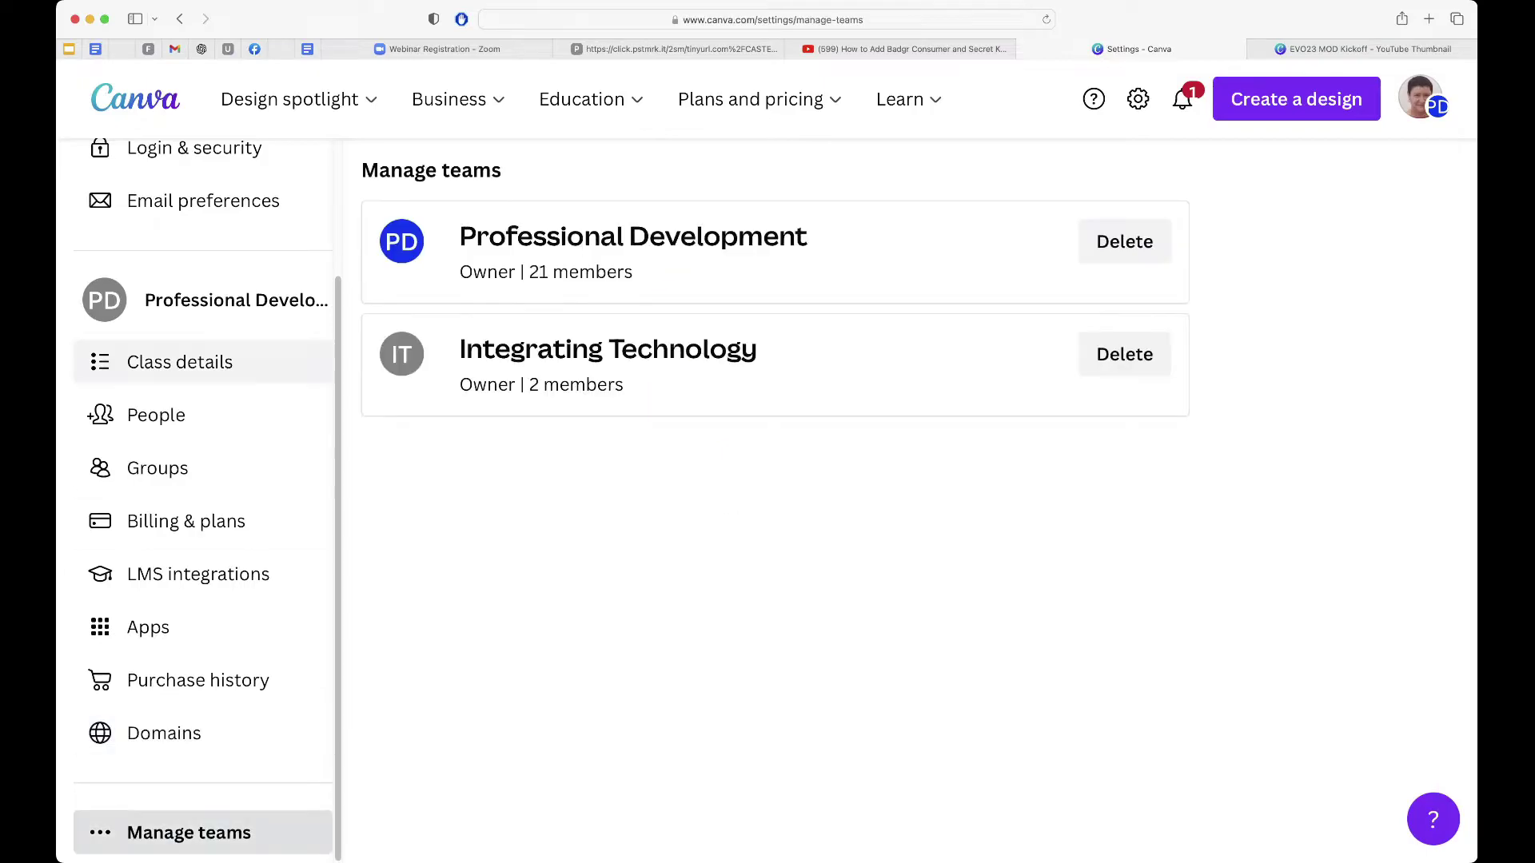
Open the personal account settings and examine the profile, usage role, language, connected social accounts and connected apps.
scroll(200, 359, "up", 3)
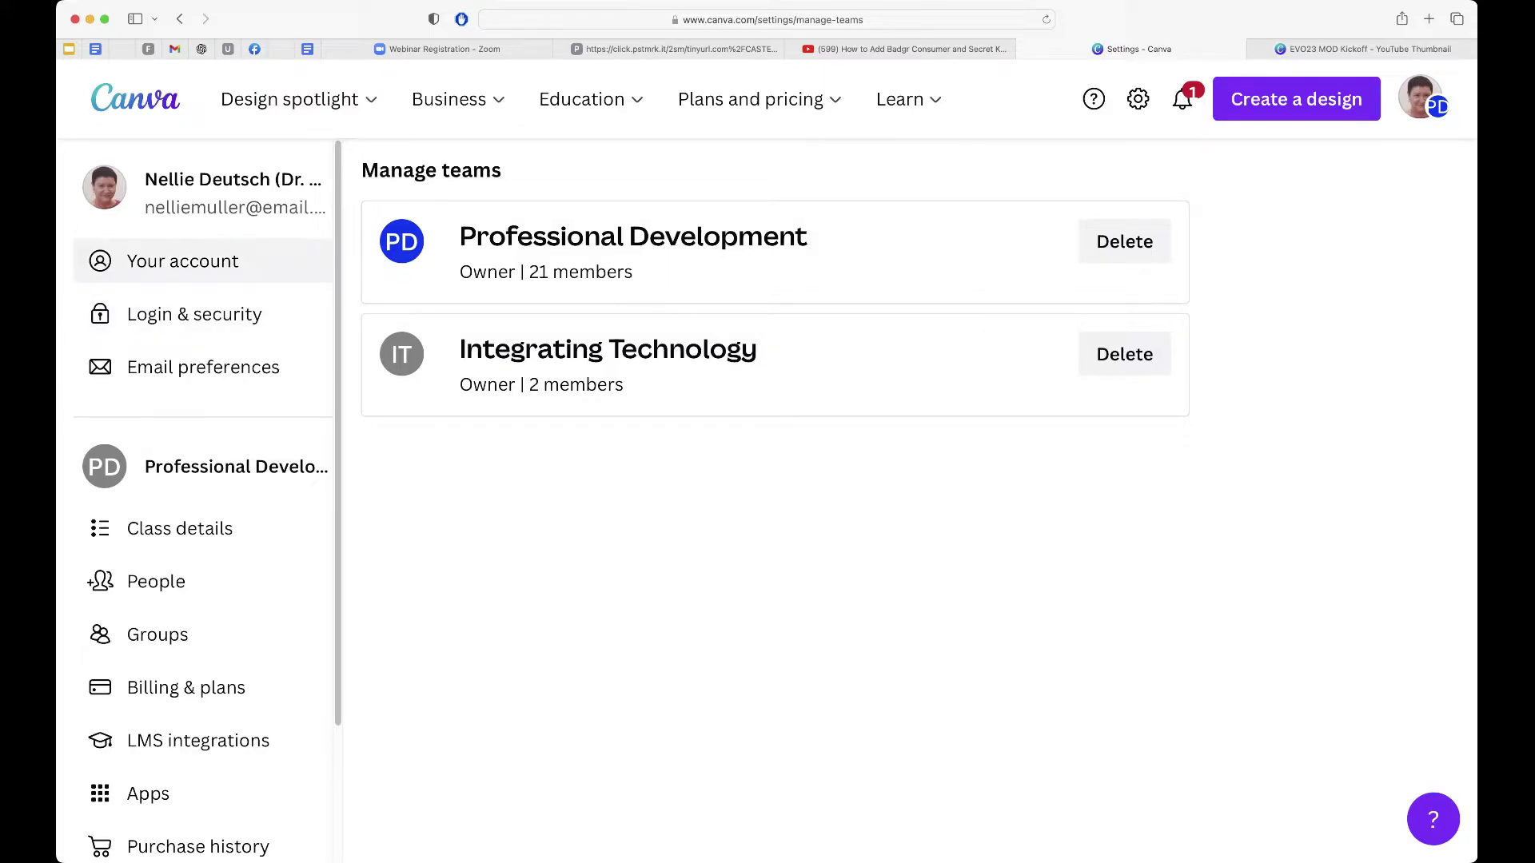
left_click(183, 260)
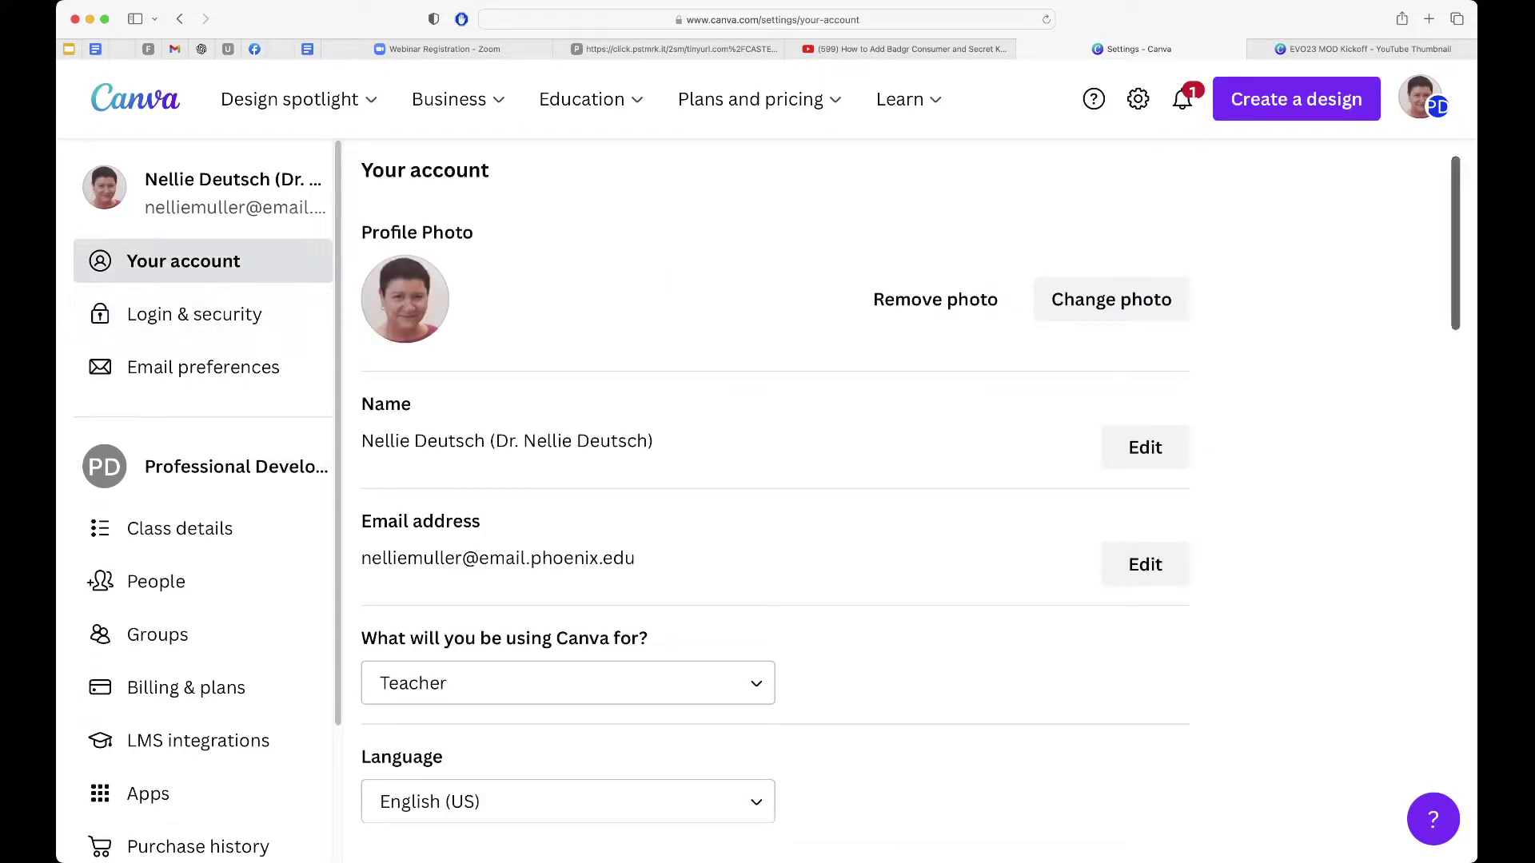
scroll(775, 496, "down", 2)
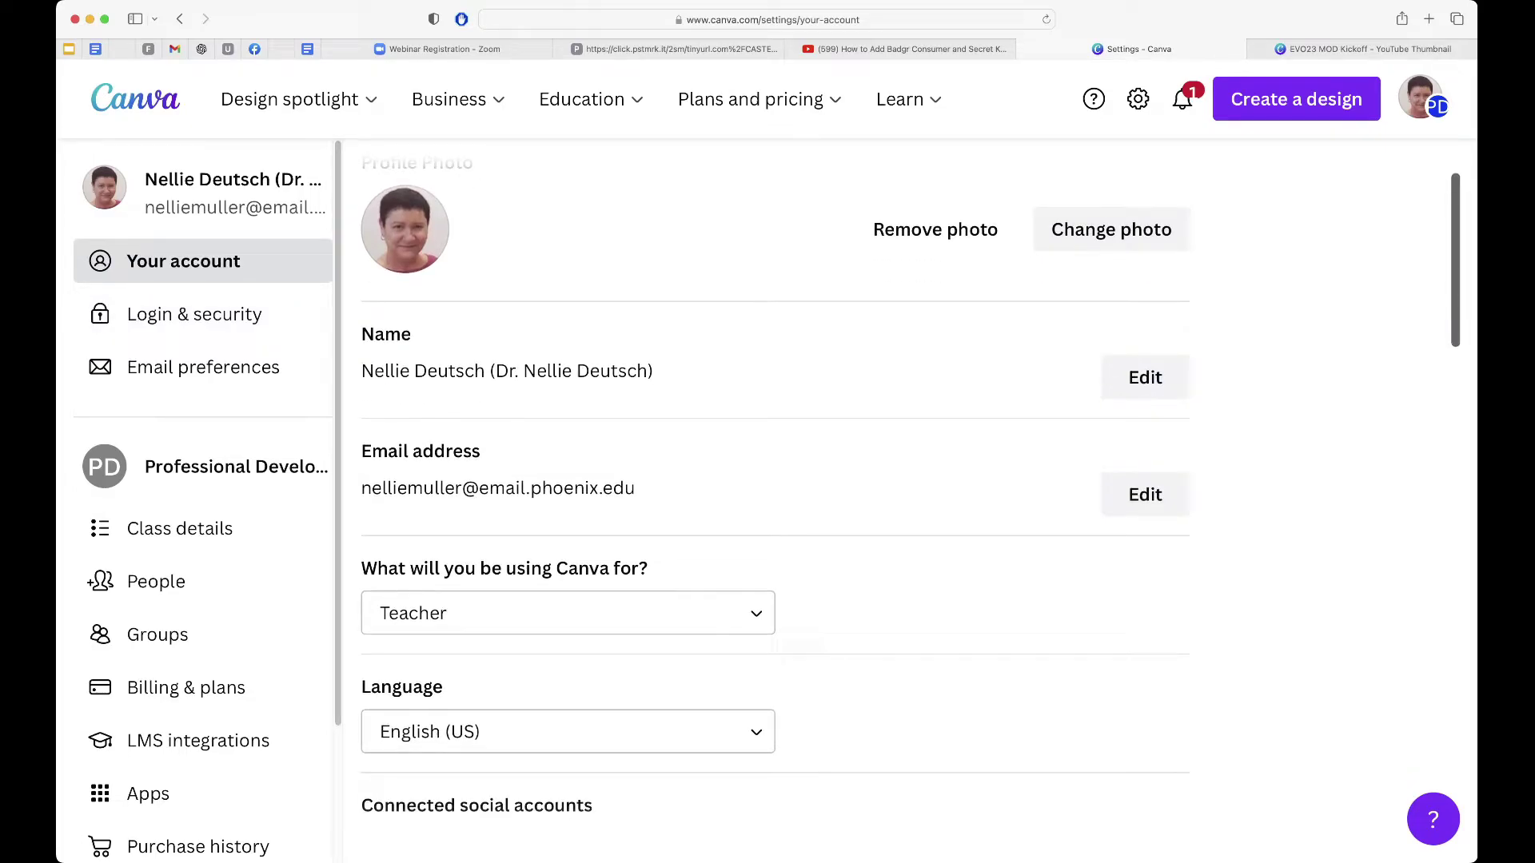
scroll(775, 496, "down", 1)
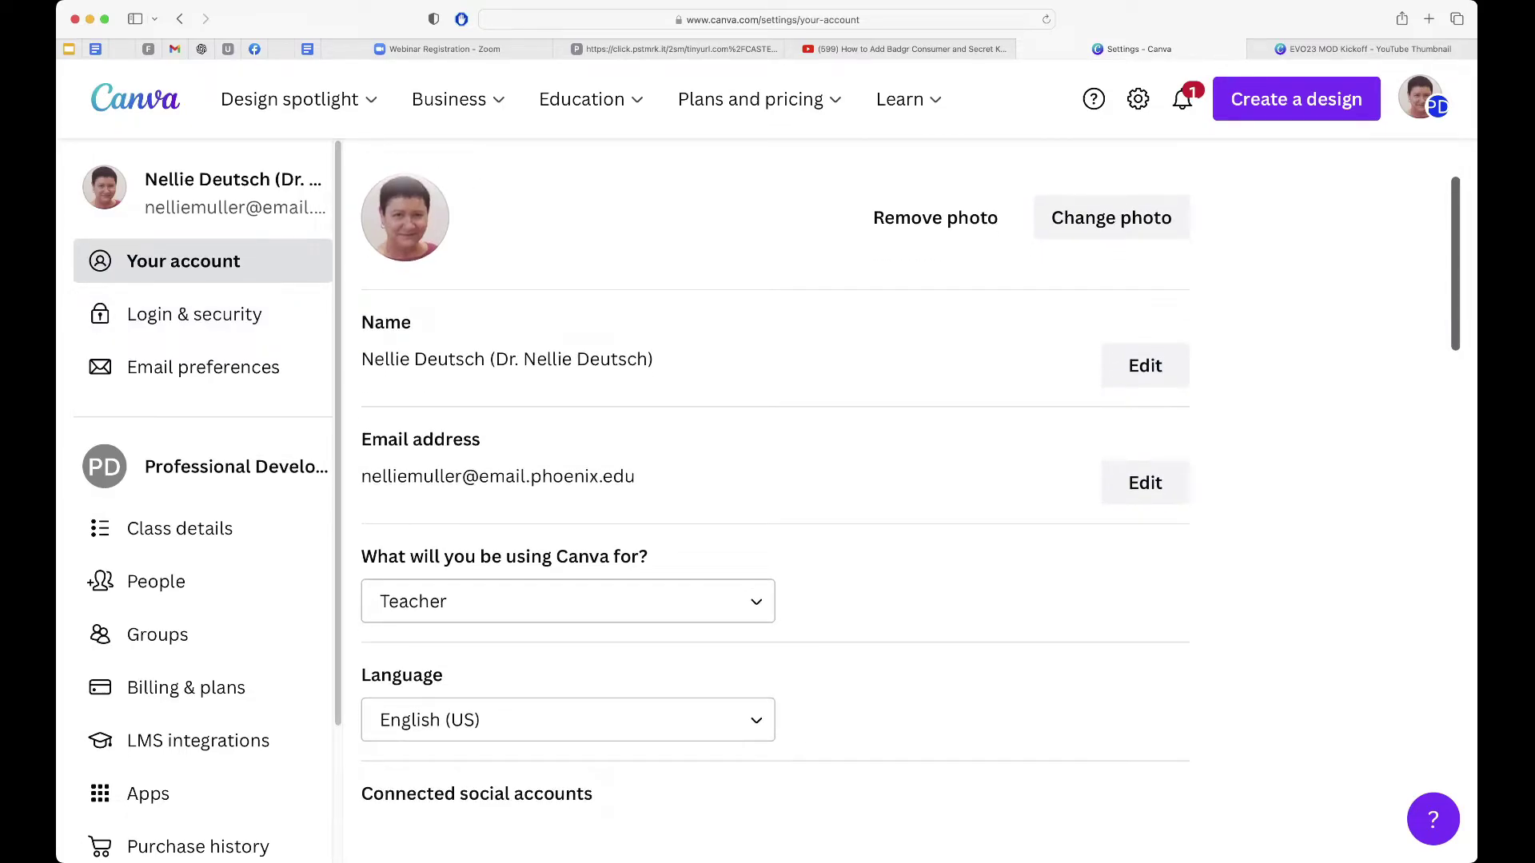
scroll(909, 494, "down", 1)
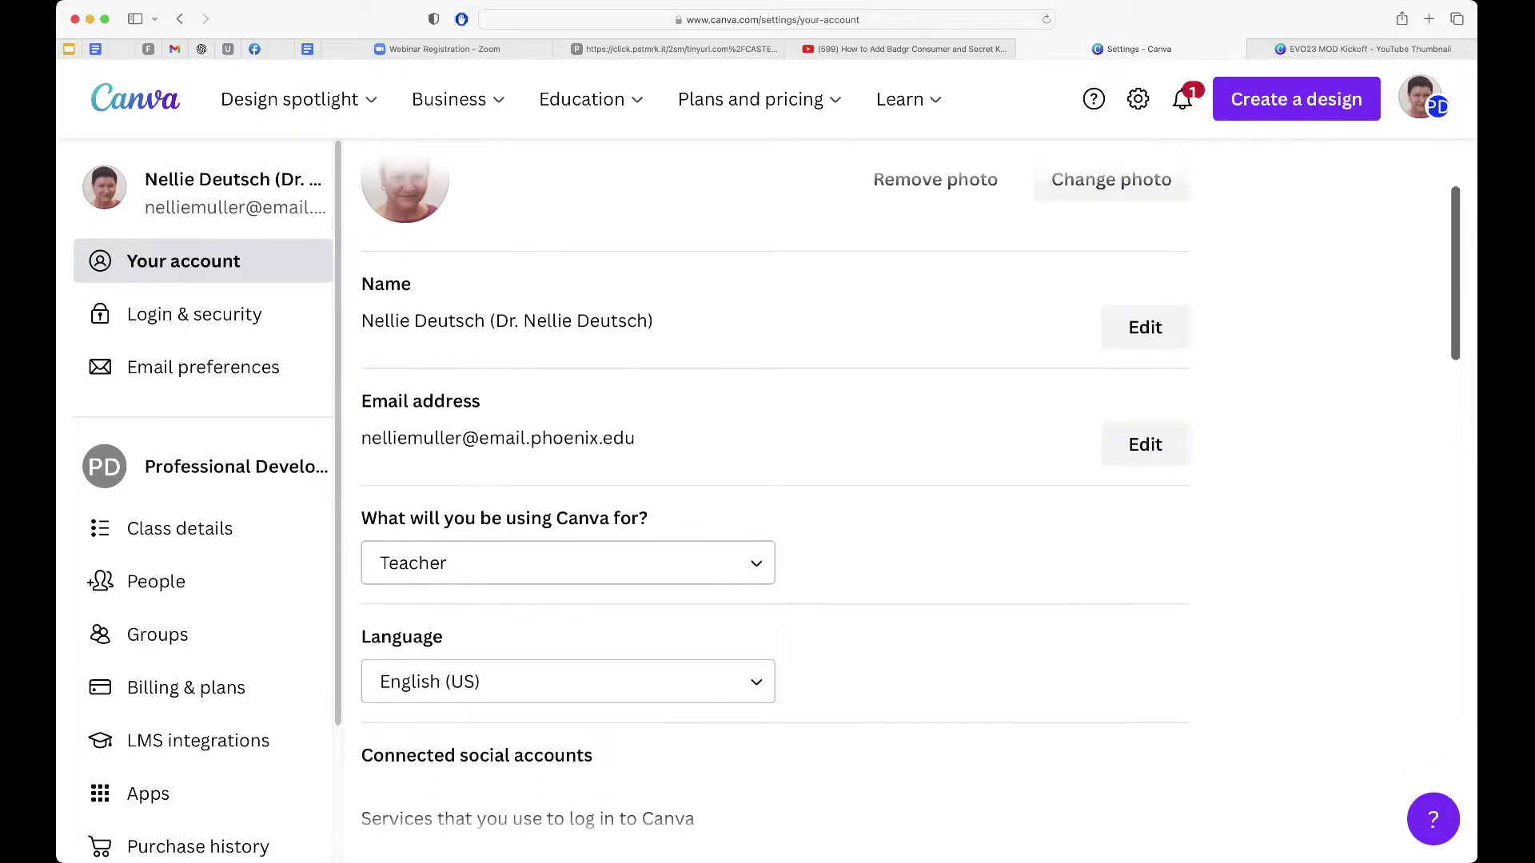
scroll(775, 495, "down", 1)
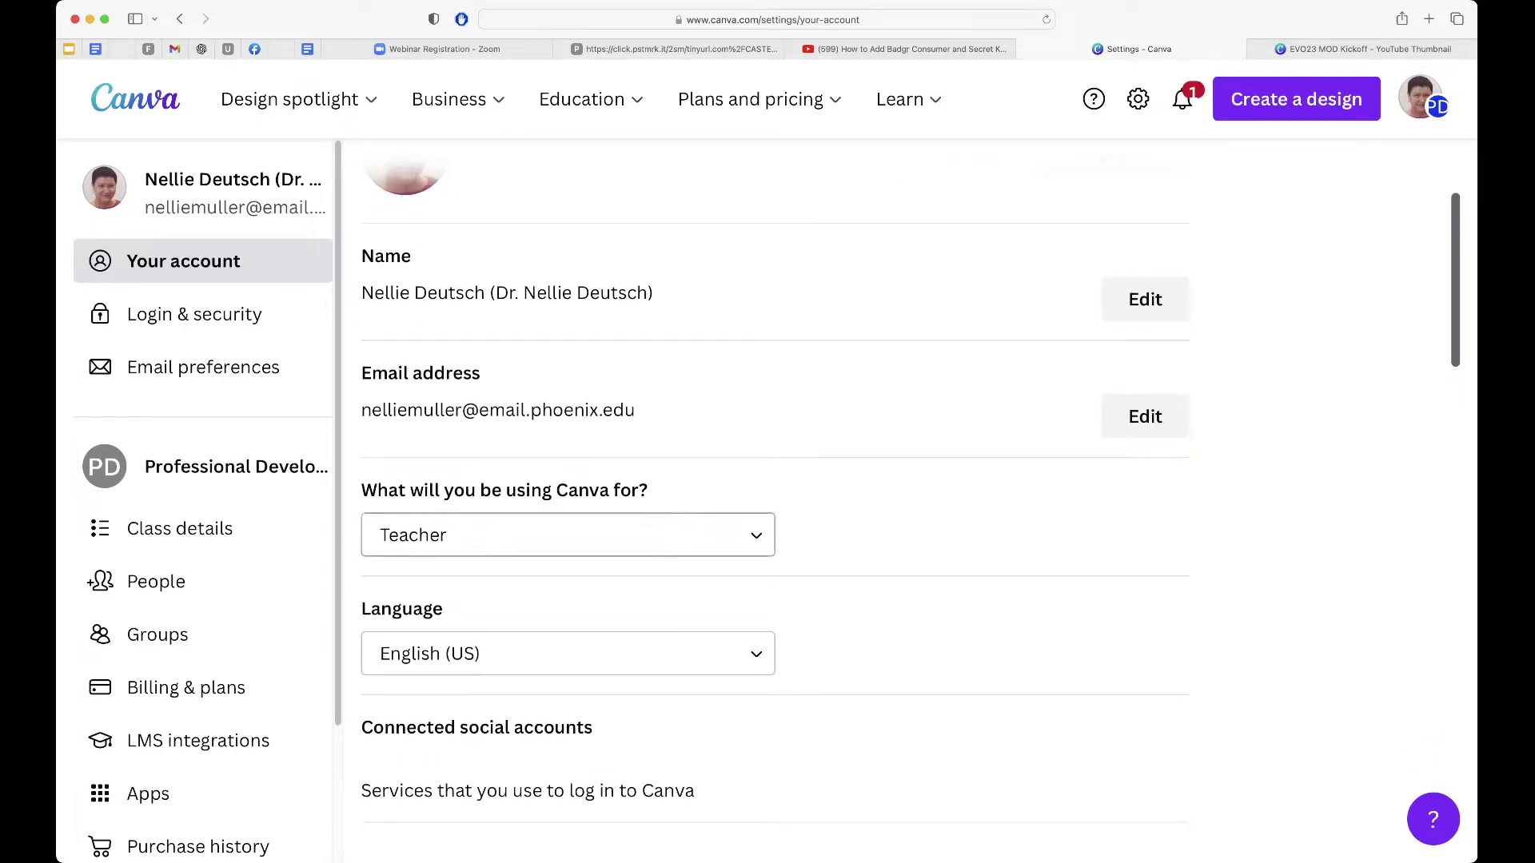
scroll(909, 495, "down", 6)
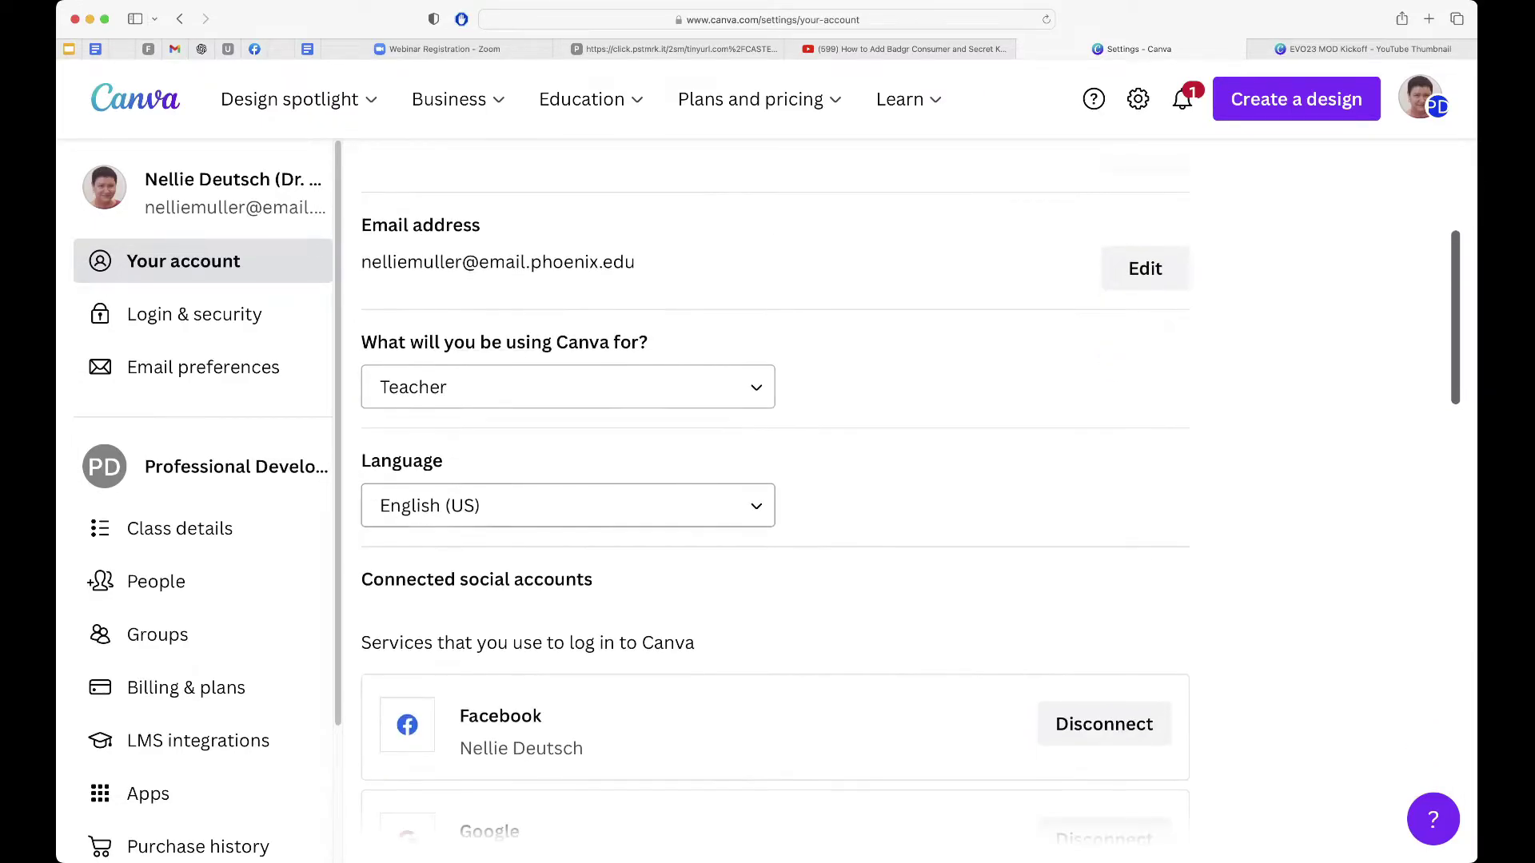
scroll(776, 496, "down", 6)
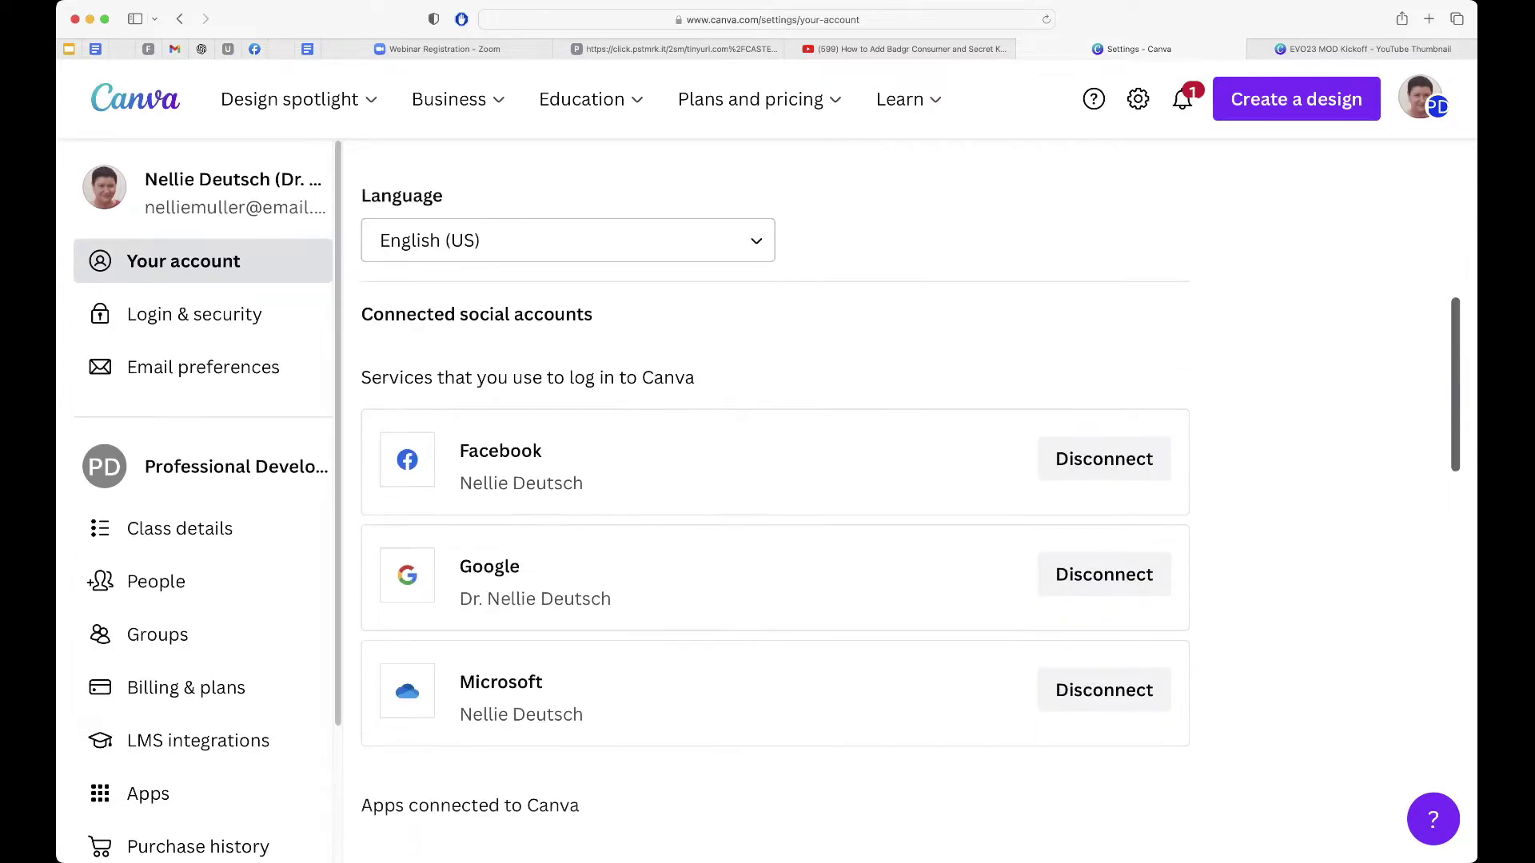
scroll(776, 496, "down", 2)
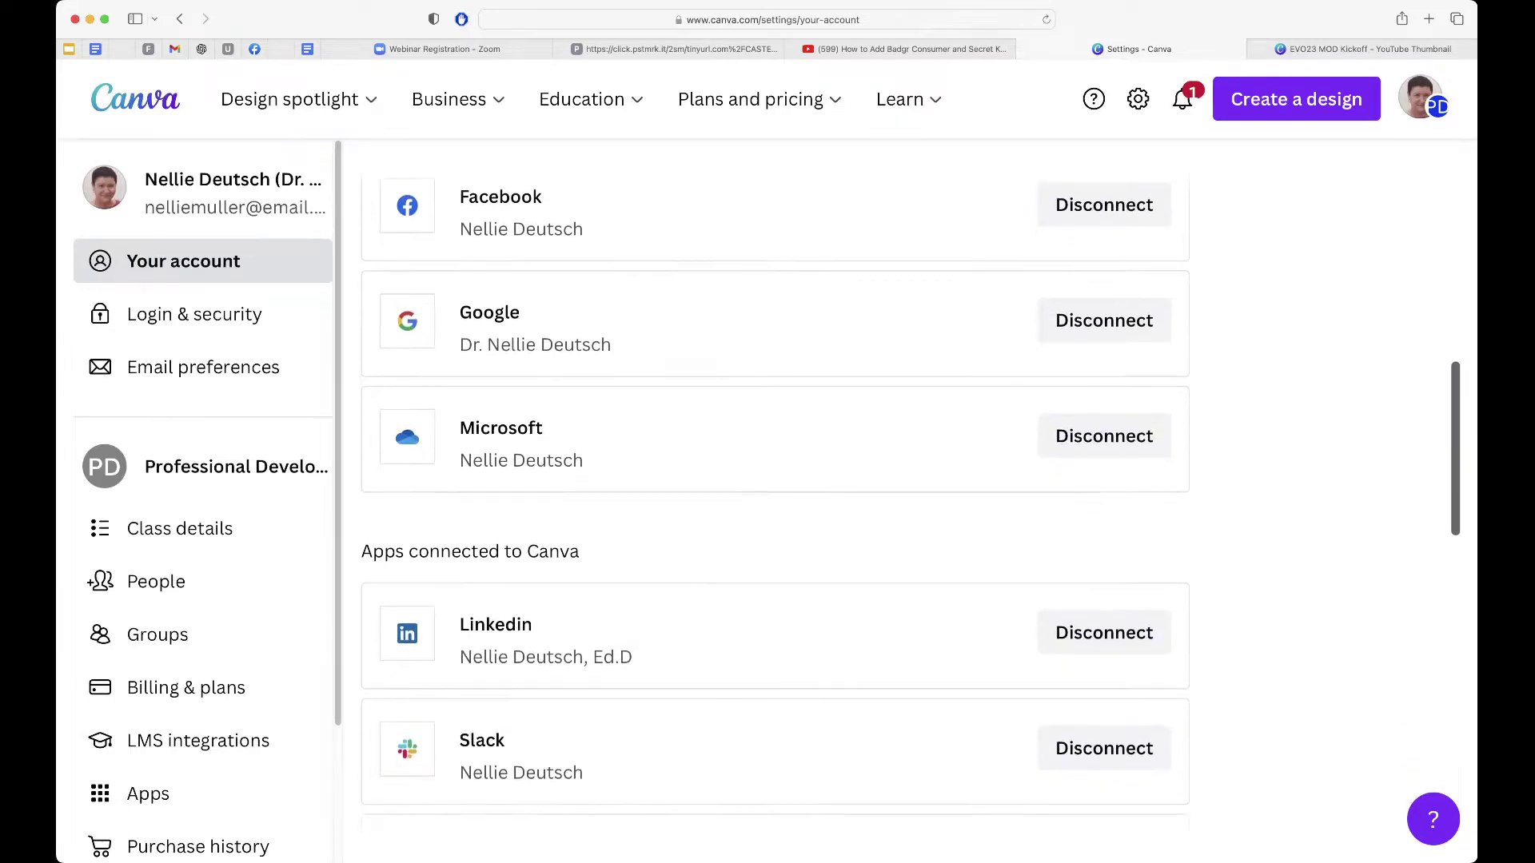
scroll(775, 503, "down", 3)
scroll(775, 504, "up", 12)
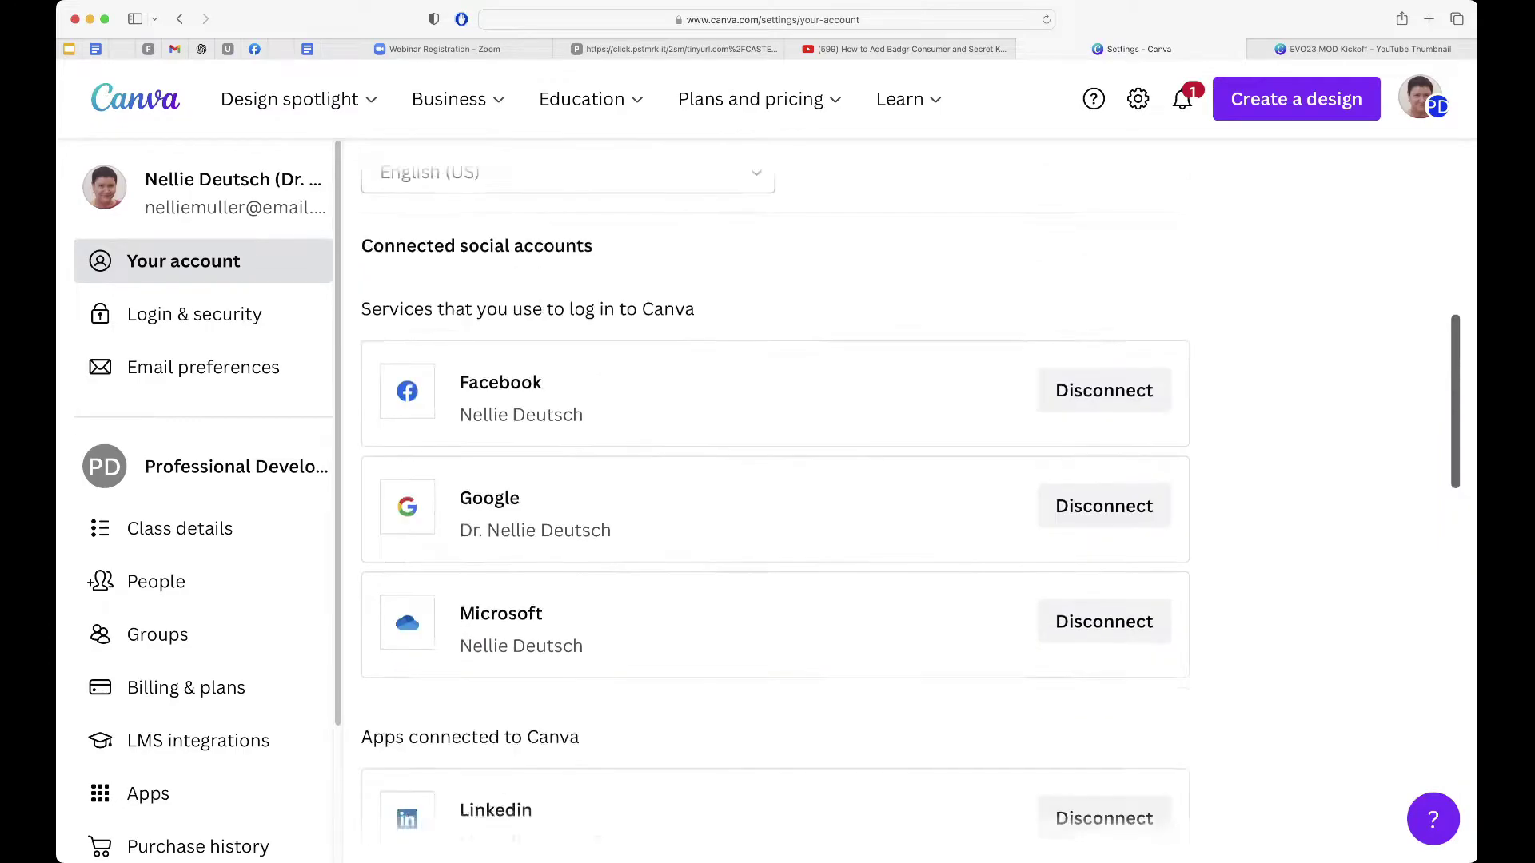
scroll(775, 496, "up", 5)
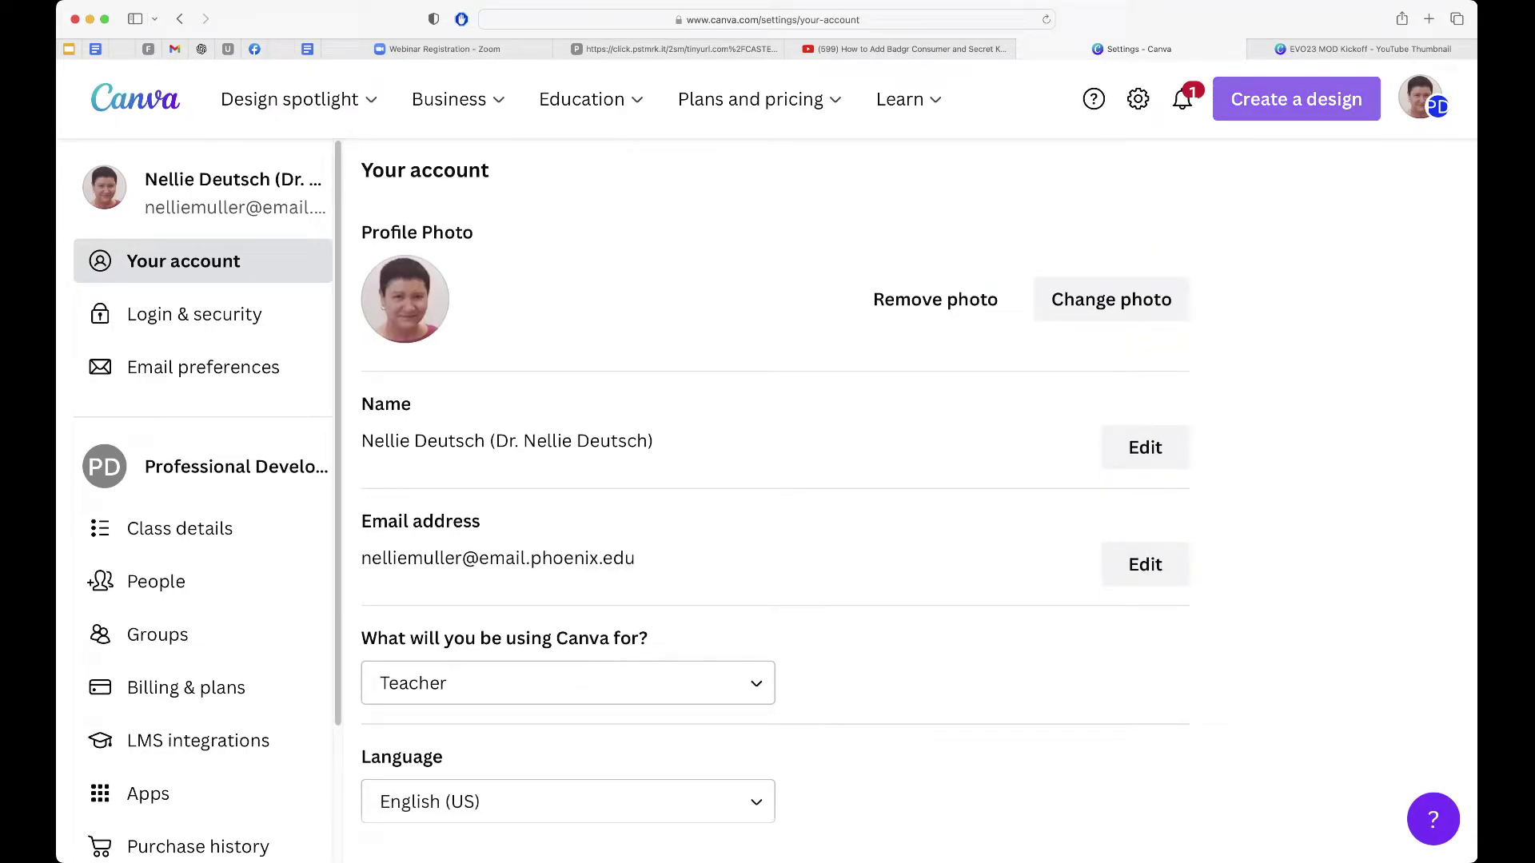
Return to the Canva home page and look through the suggested formats and recent designs.
mouse_move(296, 99)
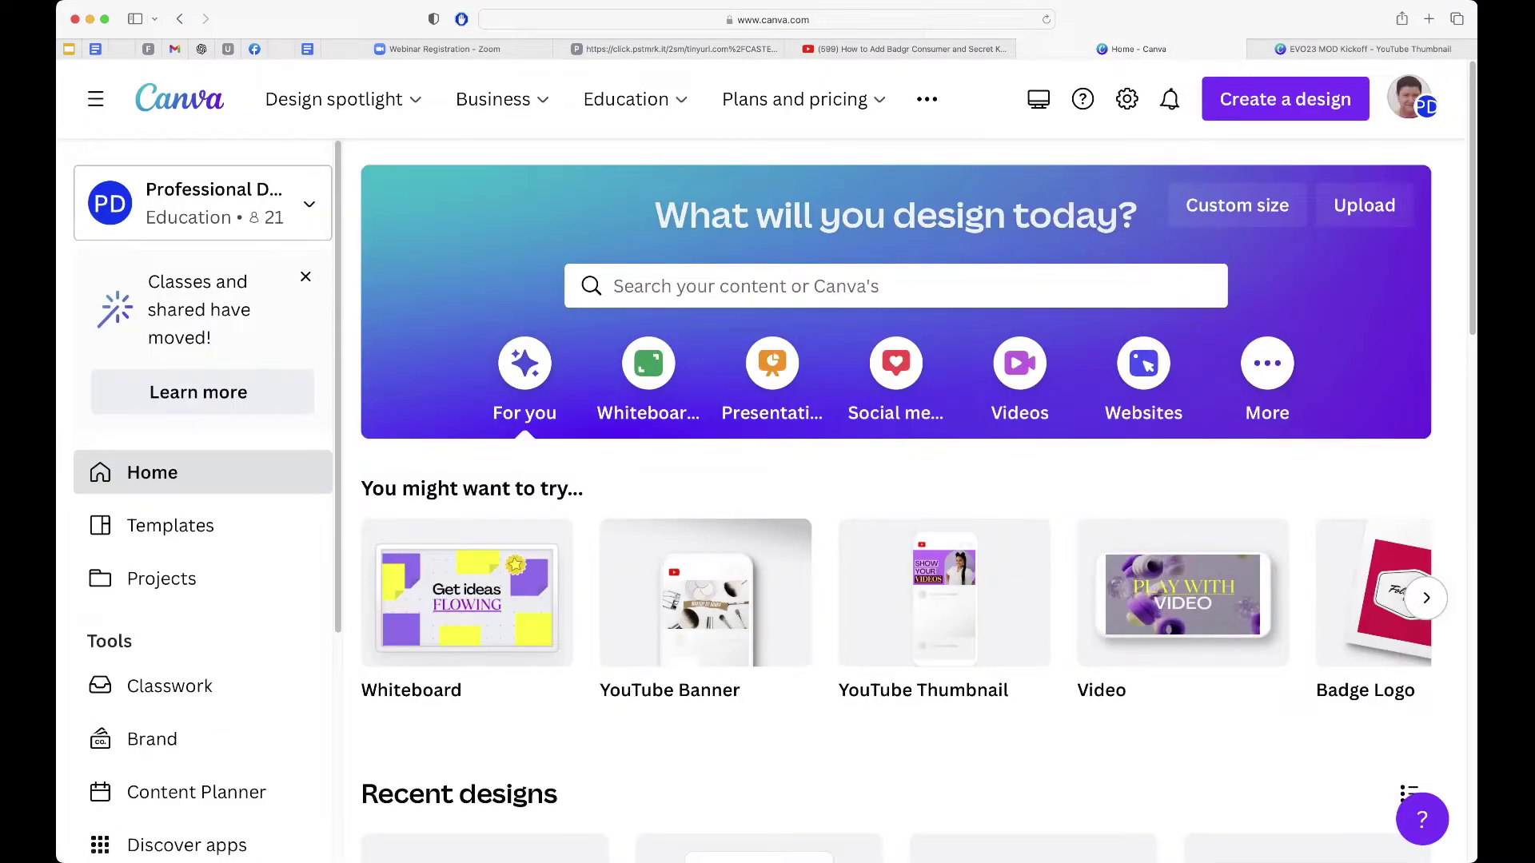
scroll(895, 479, "down", 3)
scroll(895, 480, "down", 5)
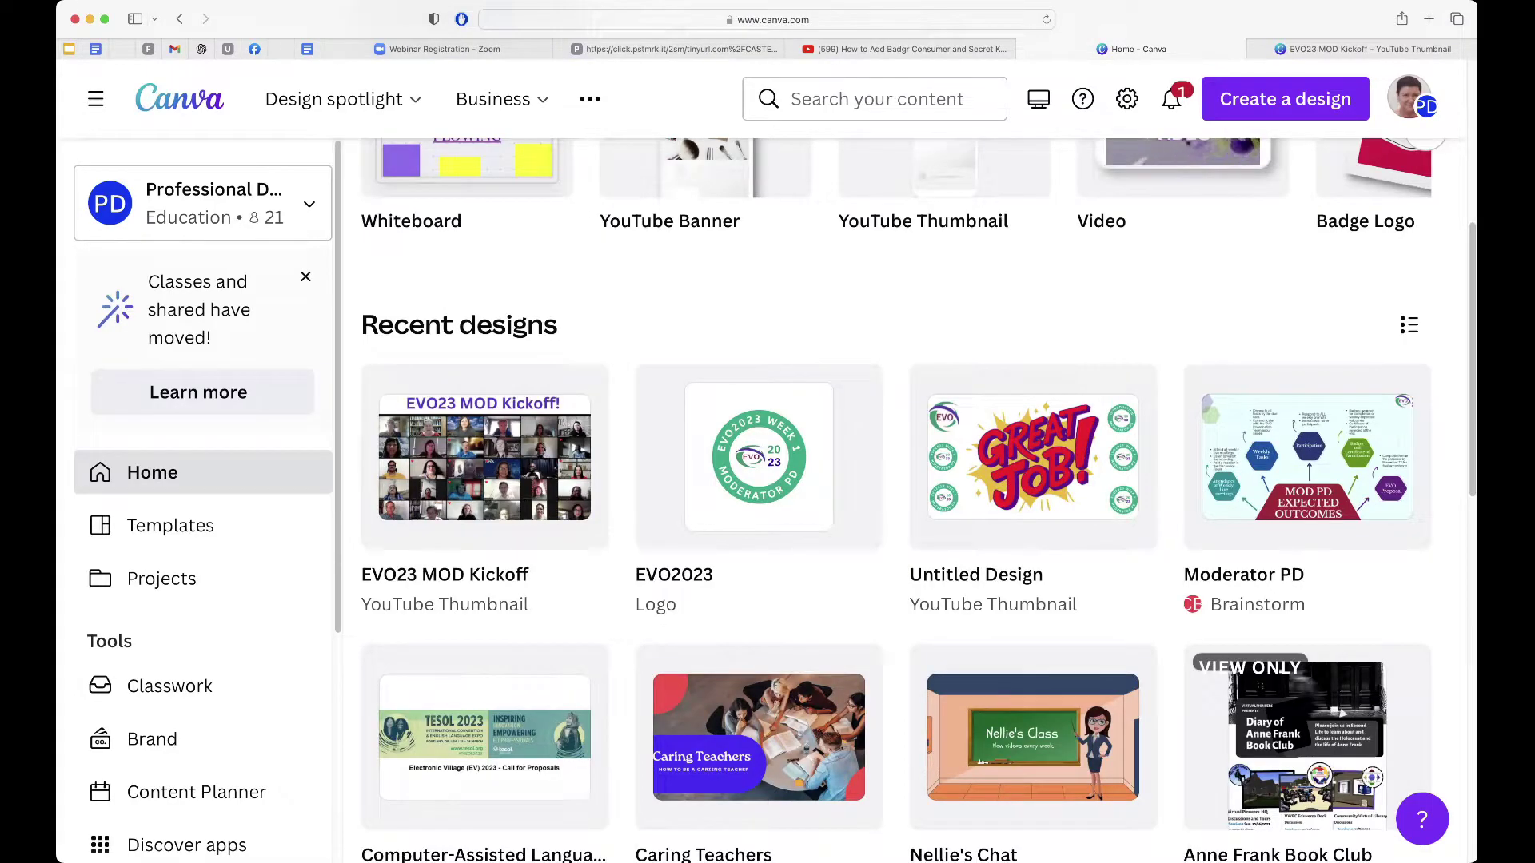
scroll(483, 432, "down", 1)
scroll(200, 400, "down", 3)
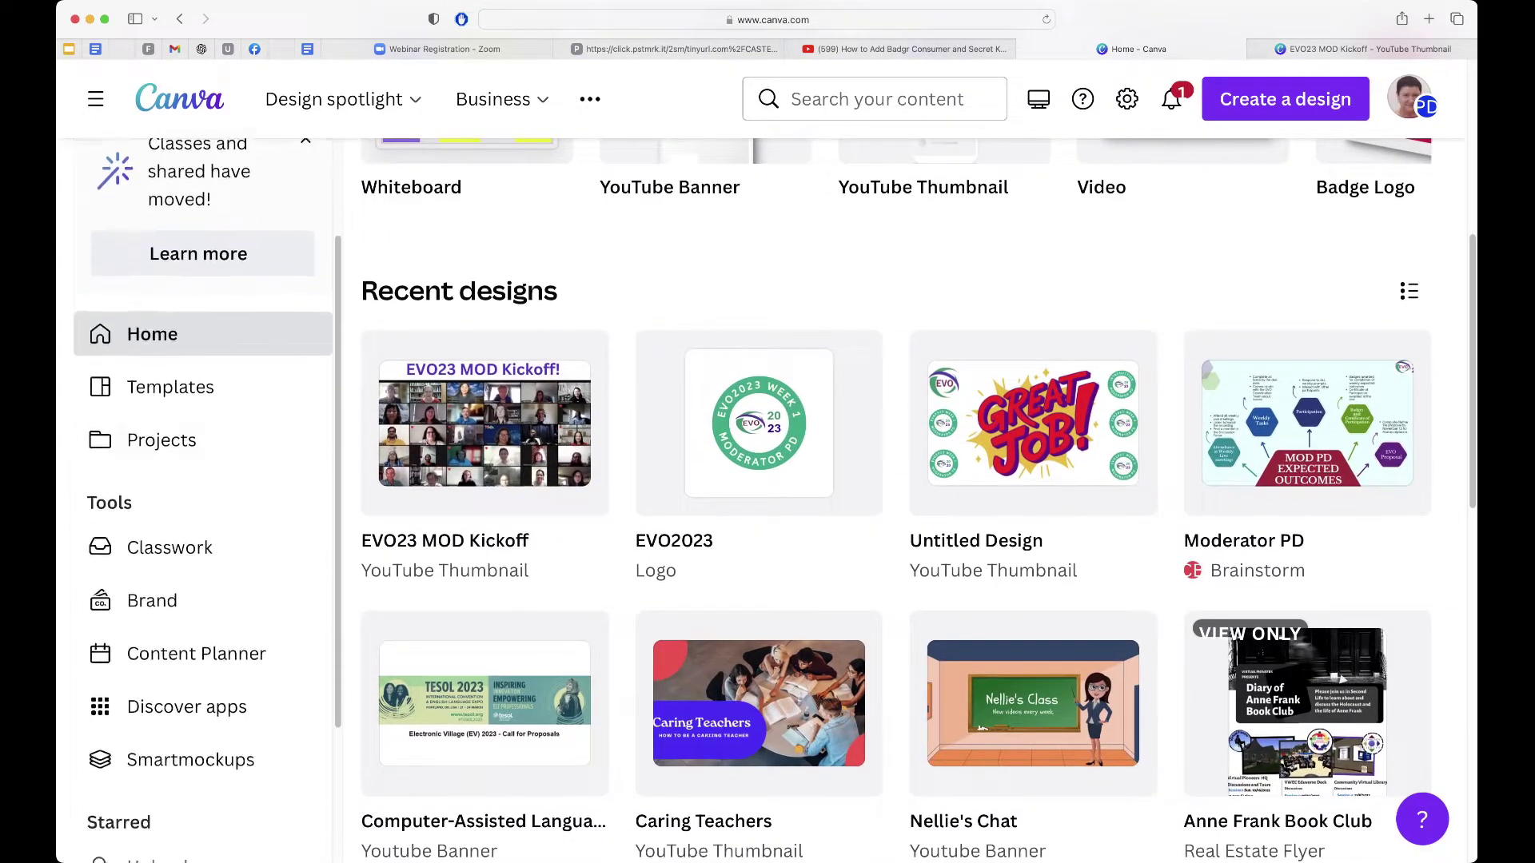
scroll(200, 335, "up", 7)
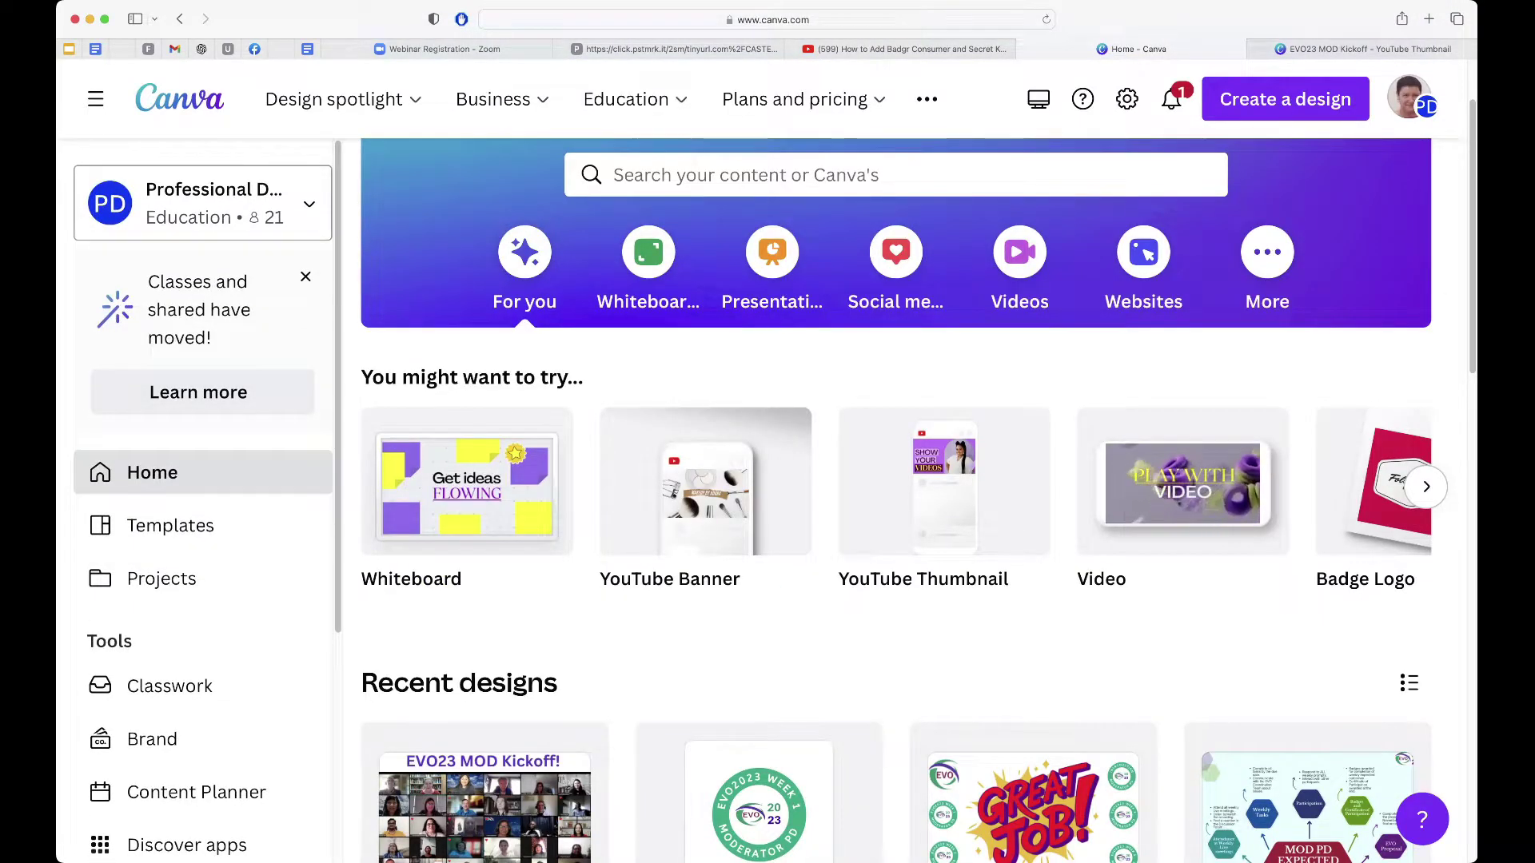
Open the Classwork page and review its LMS and activity information and the approval filter options.
scroll(200, 479, "down", 3)
scroll(200, 400, "down", 3)
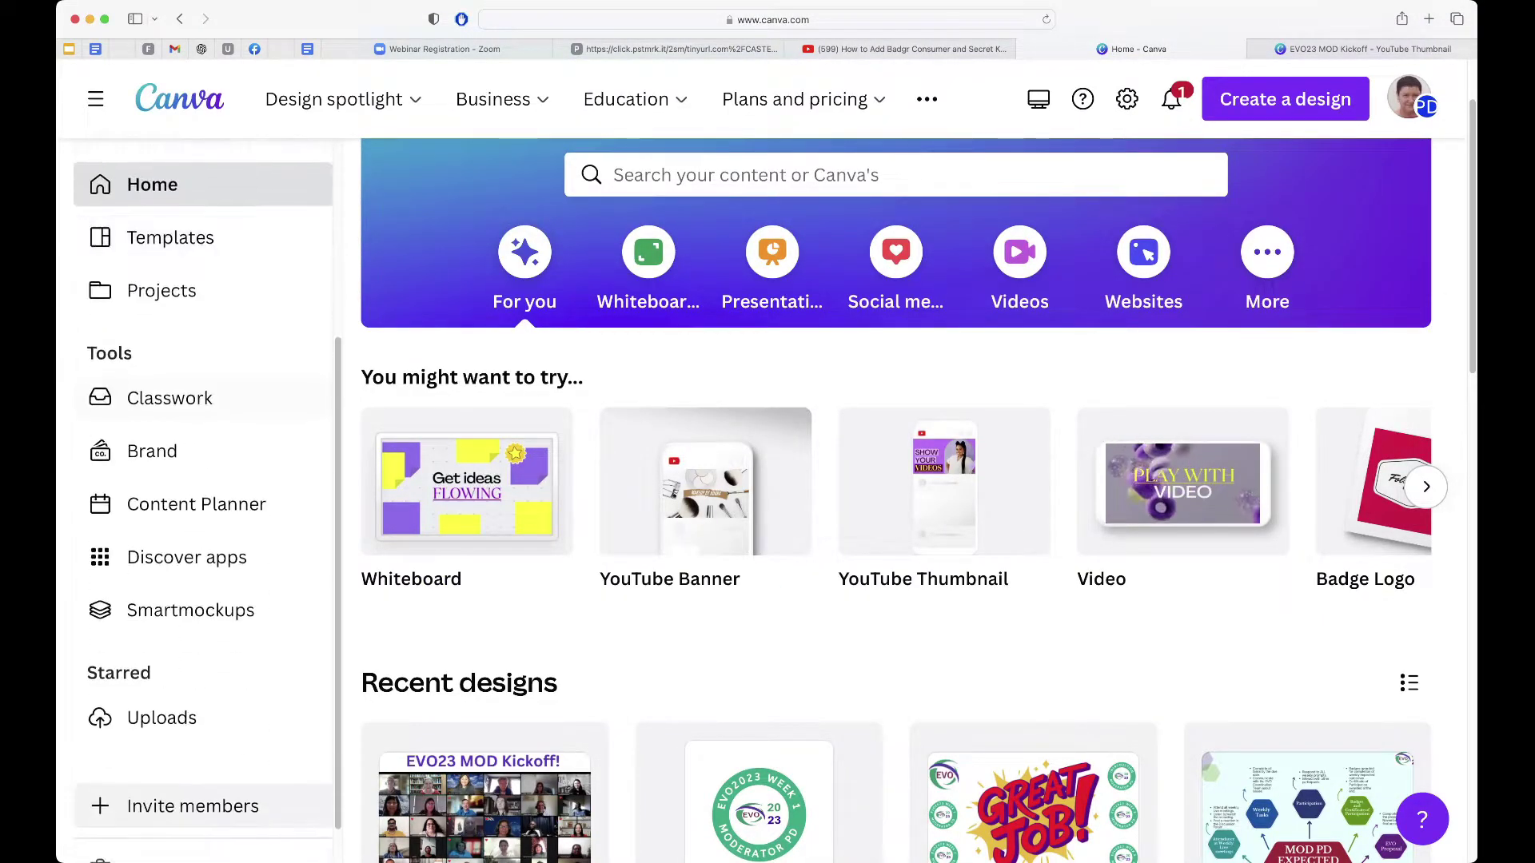
left_click(169, 398)
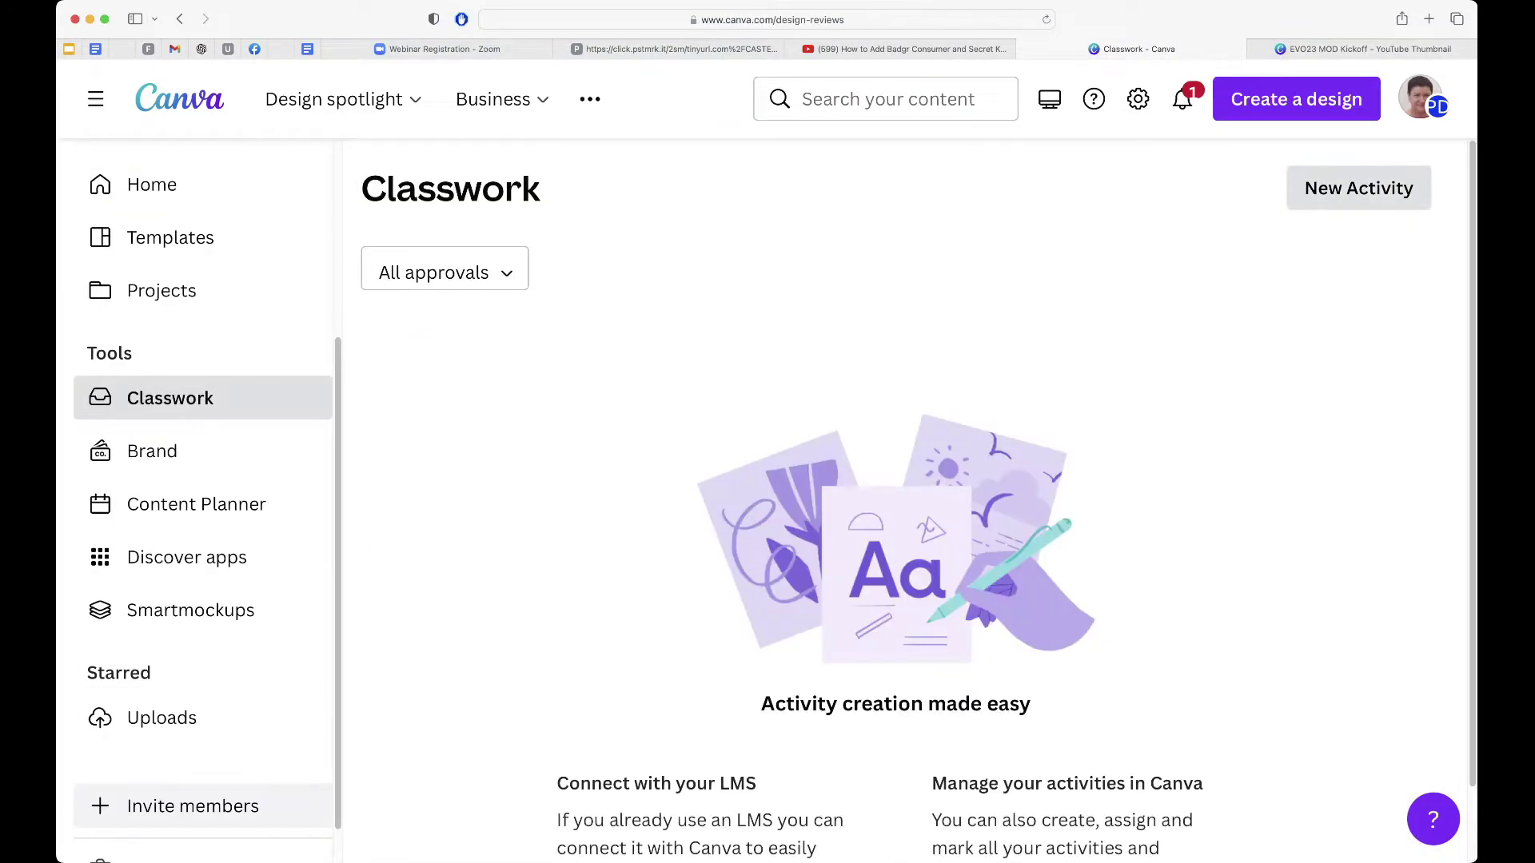
scroll(903, 495, "down", 2)
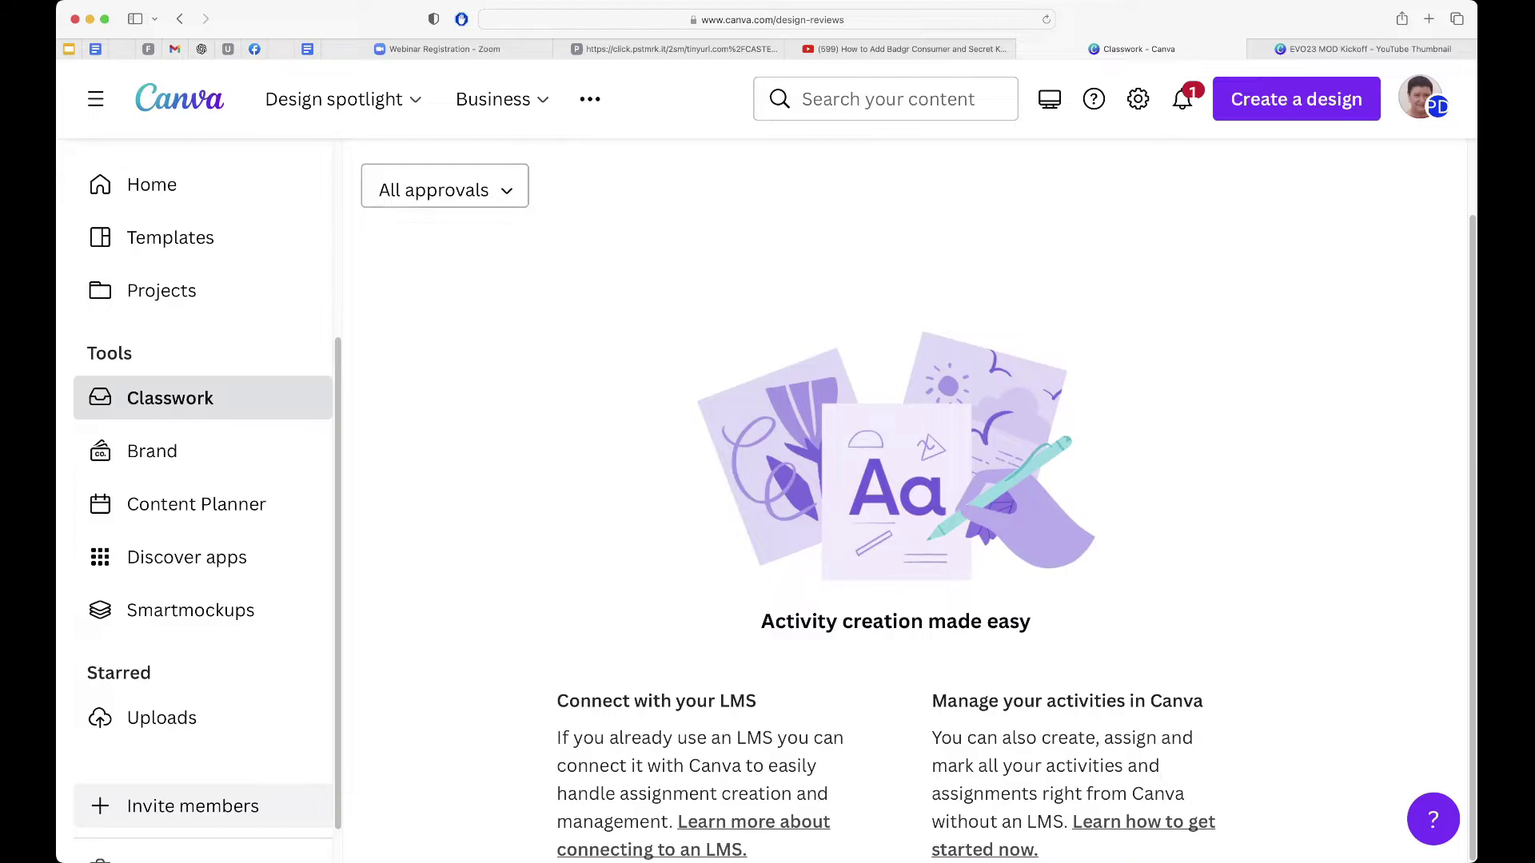
left_click(444, 190)
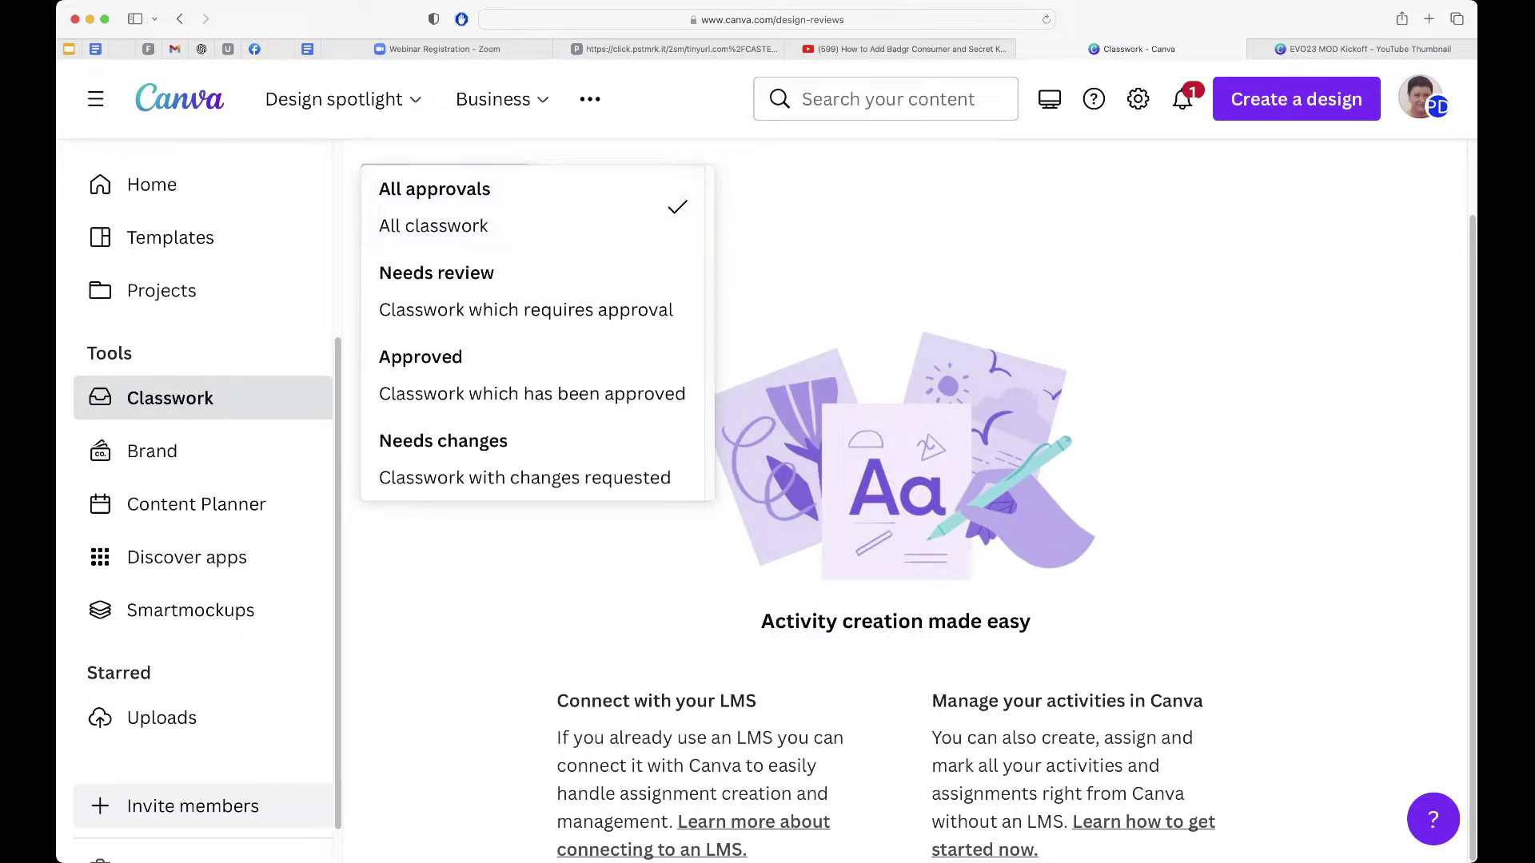
key("Escape")
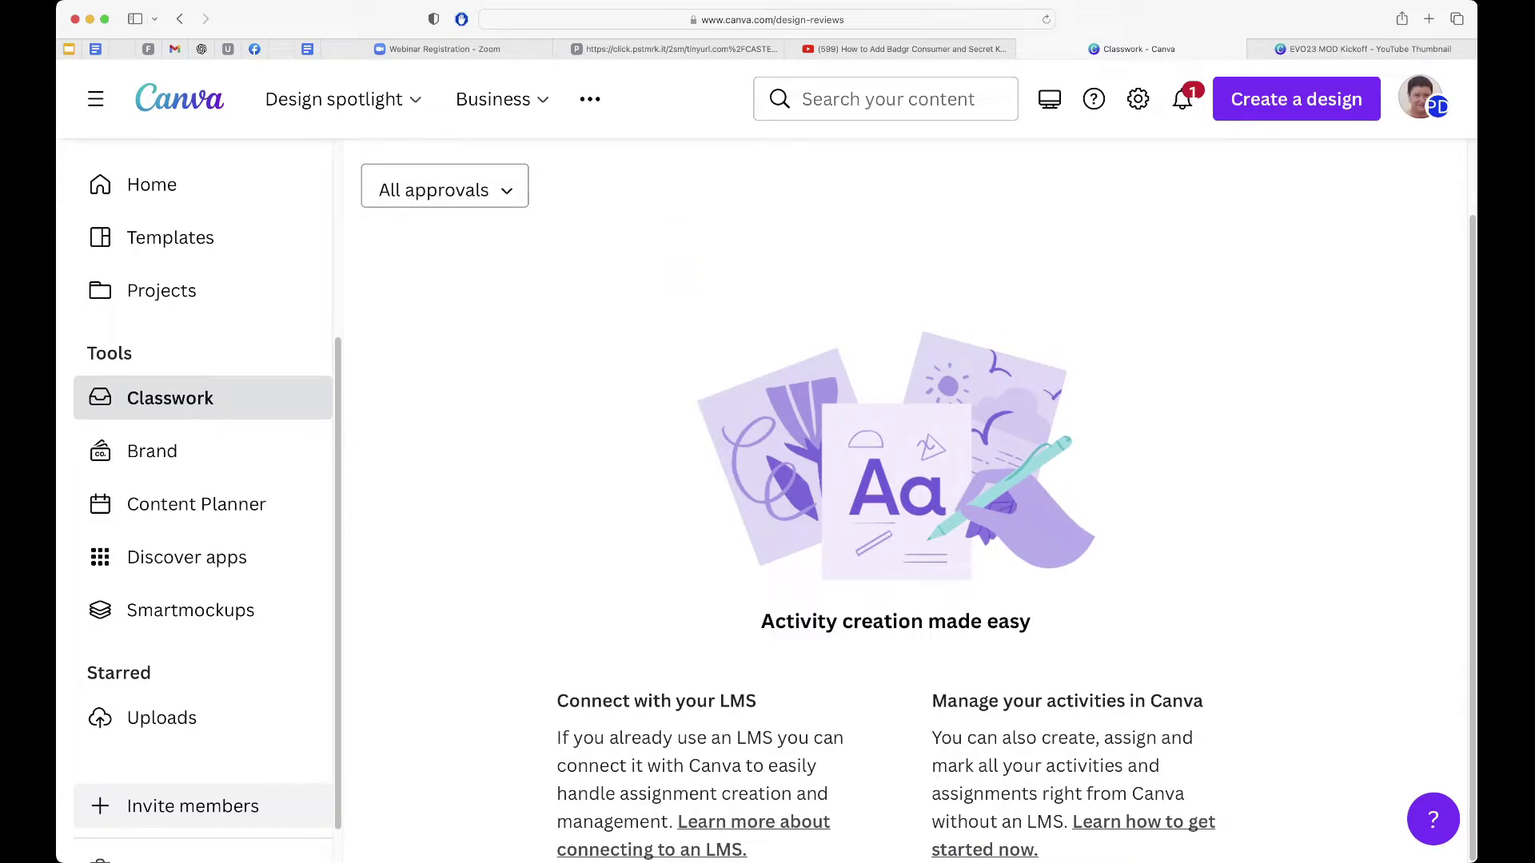
scroll(904, 496, "up", 2)
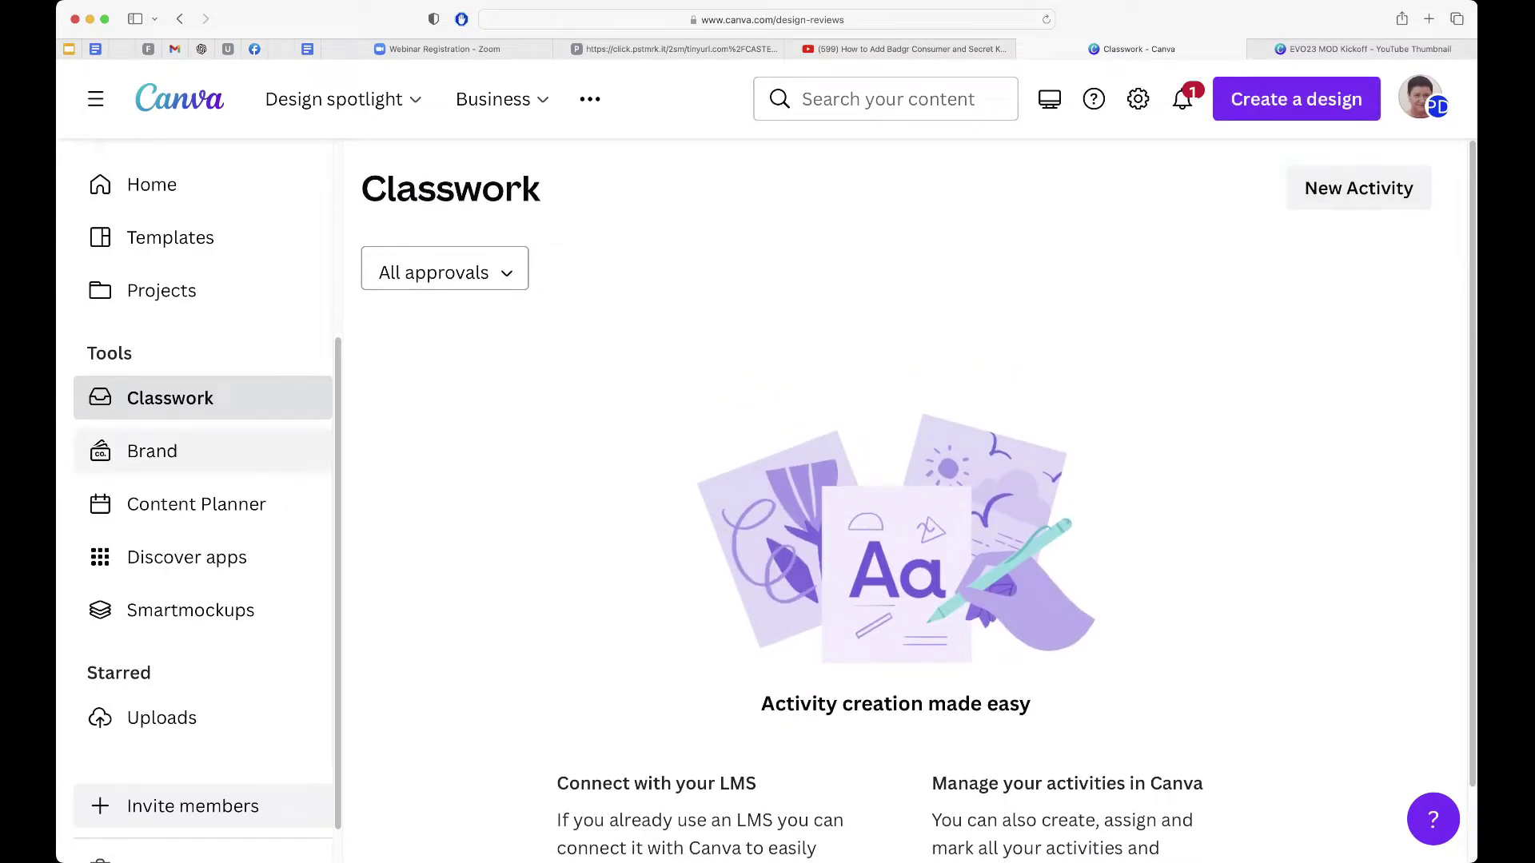
Open the Brand page and examine the brand kit's sharing, logos and colors sections.
left_click(151, 451)
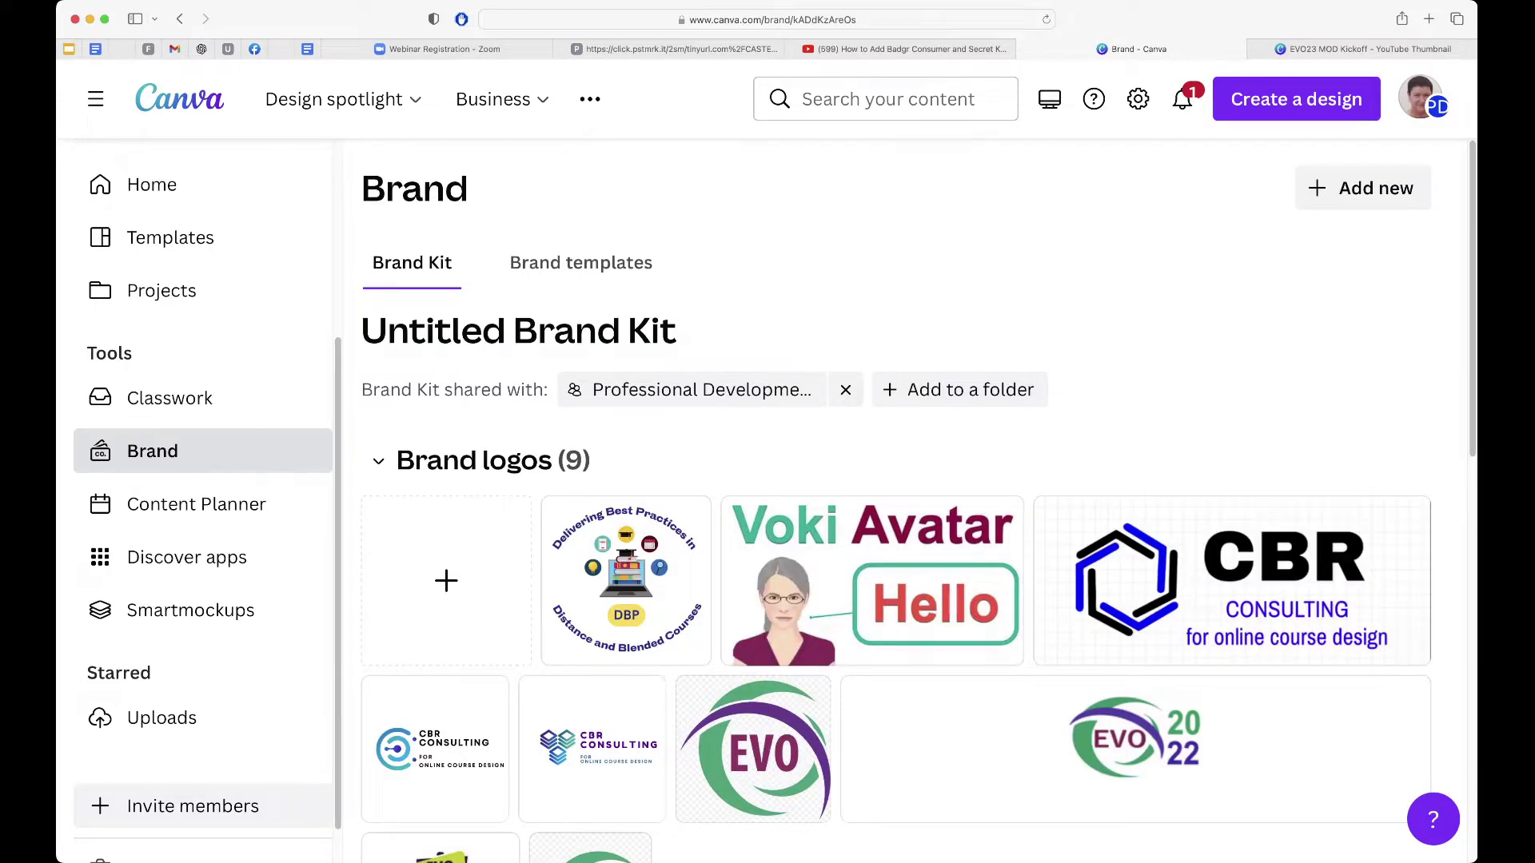
scroll(639, 519, "down", 1)
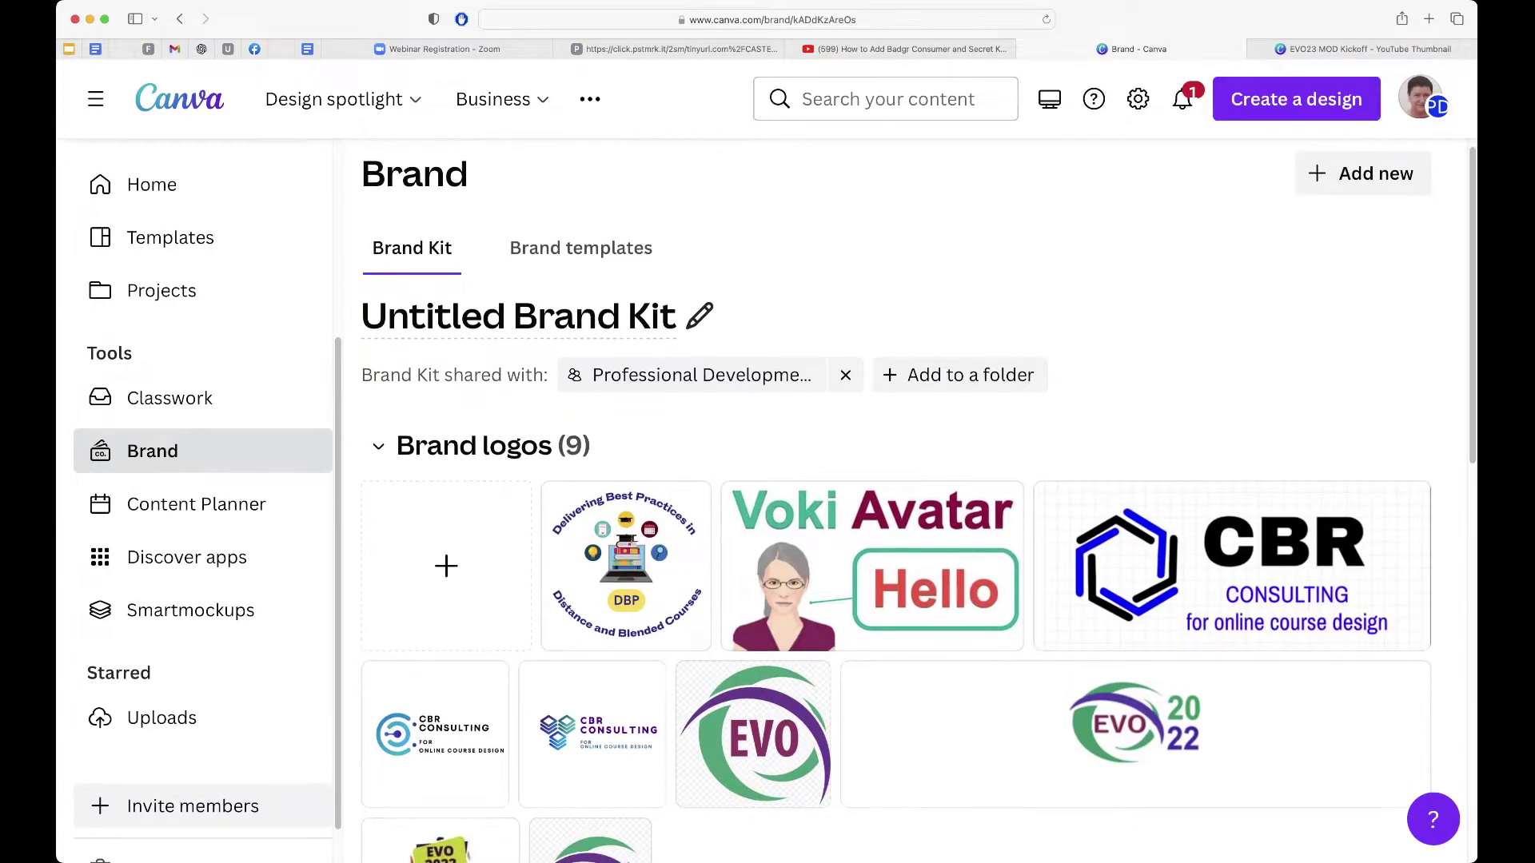
scroll(626, 539, "down", 1)
scroll(626, 540, "up", 1)
scroll(626, 539, "down", 1)
scroll(685, 472, "down", 6)
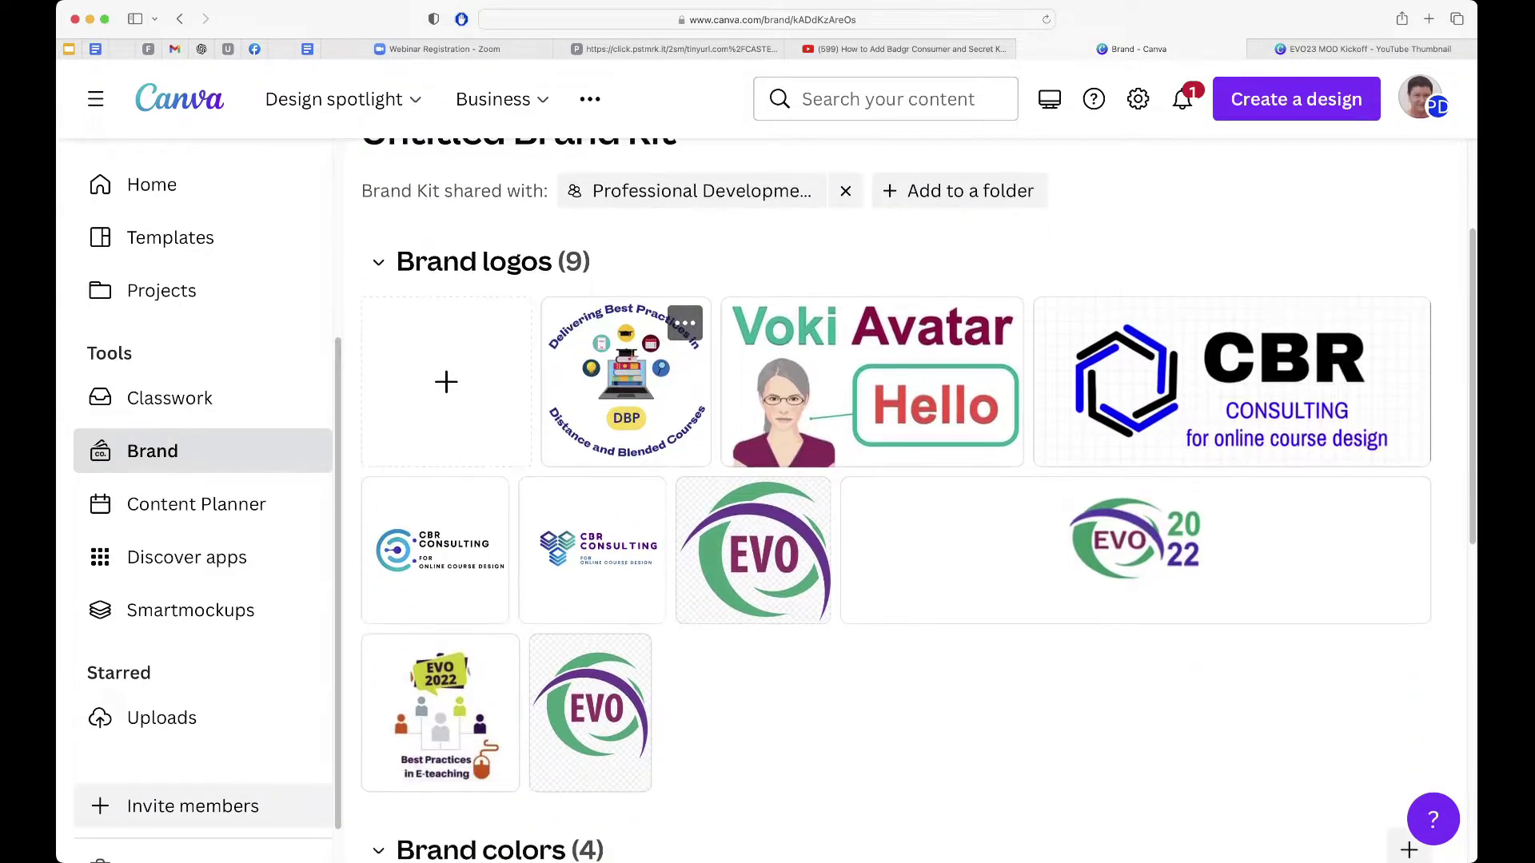
scroll(200, 512, "down", 1)
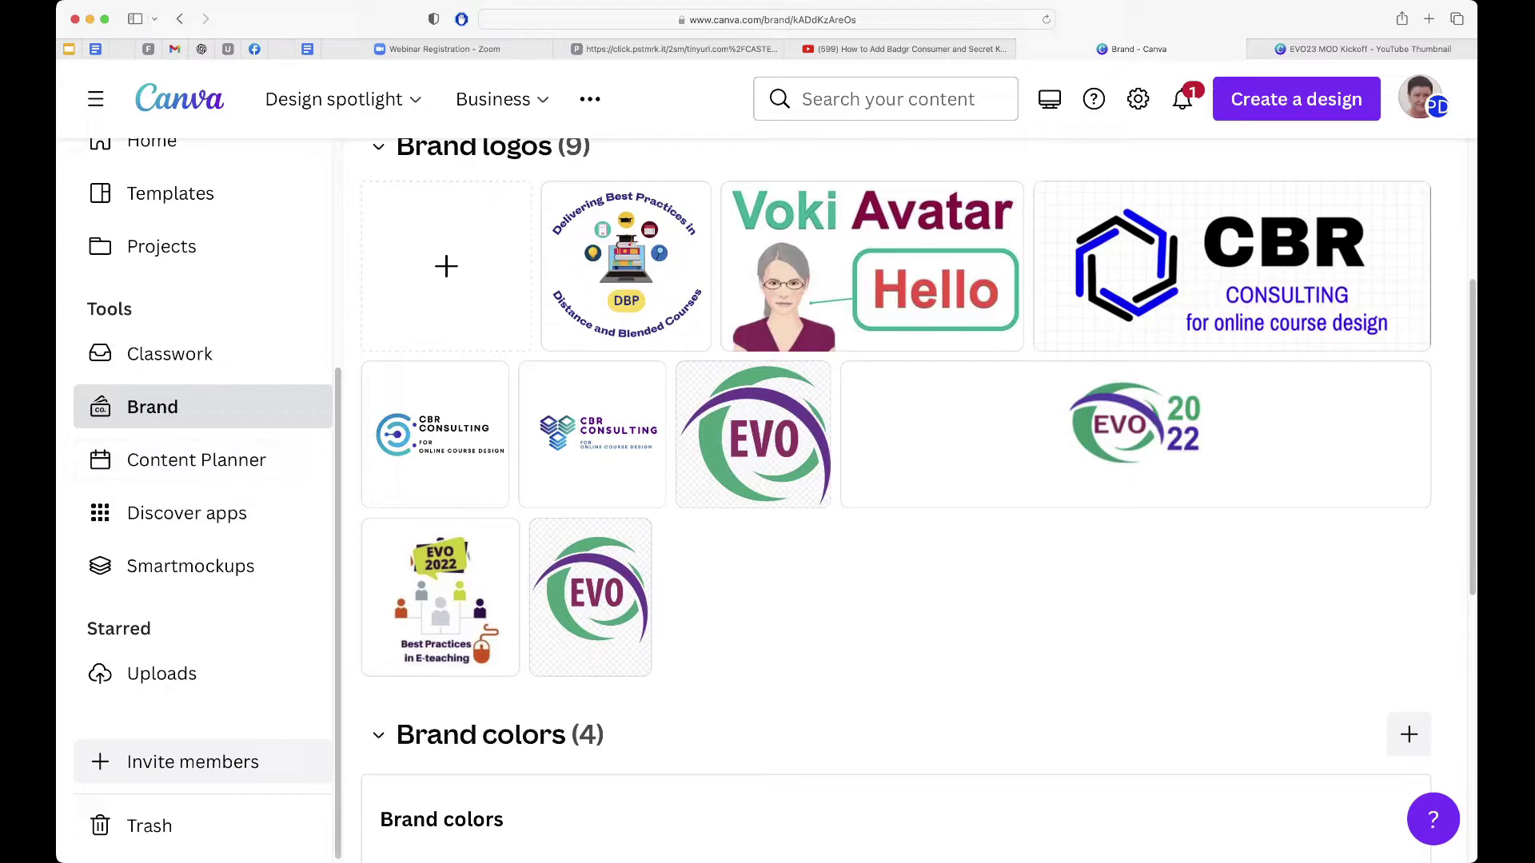
Open the Content Planner and look over the month's calendar with its scheduled designs and events.
left_click(196, 459)
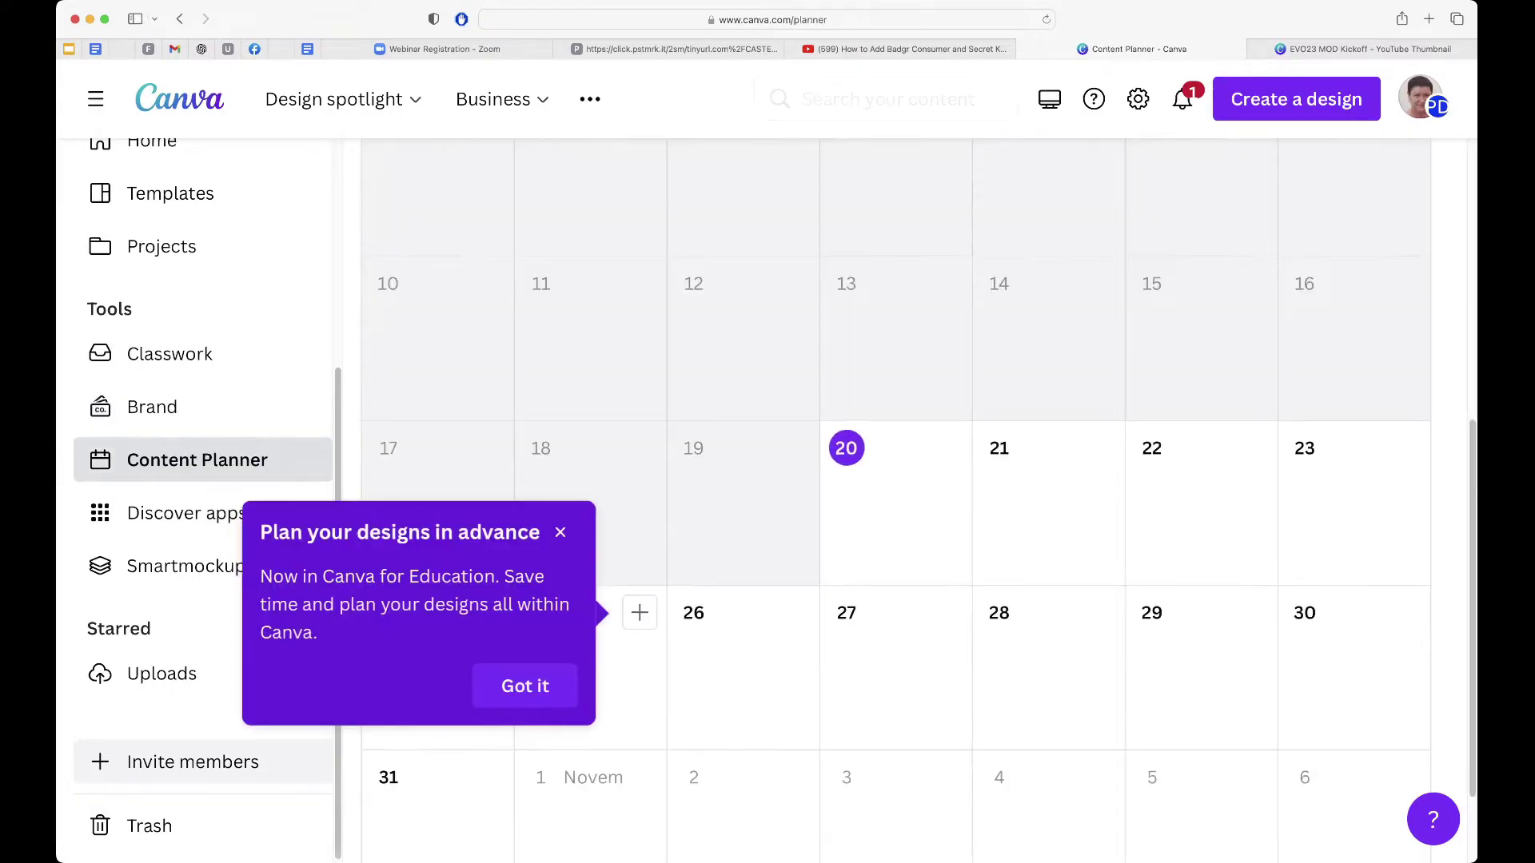
scroll(896, 479, "up", 2)
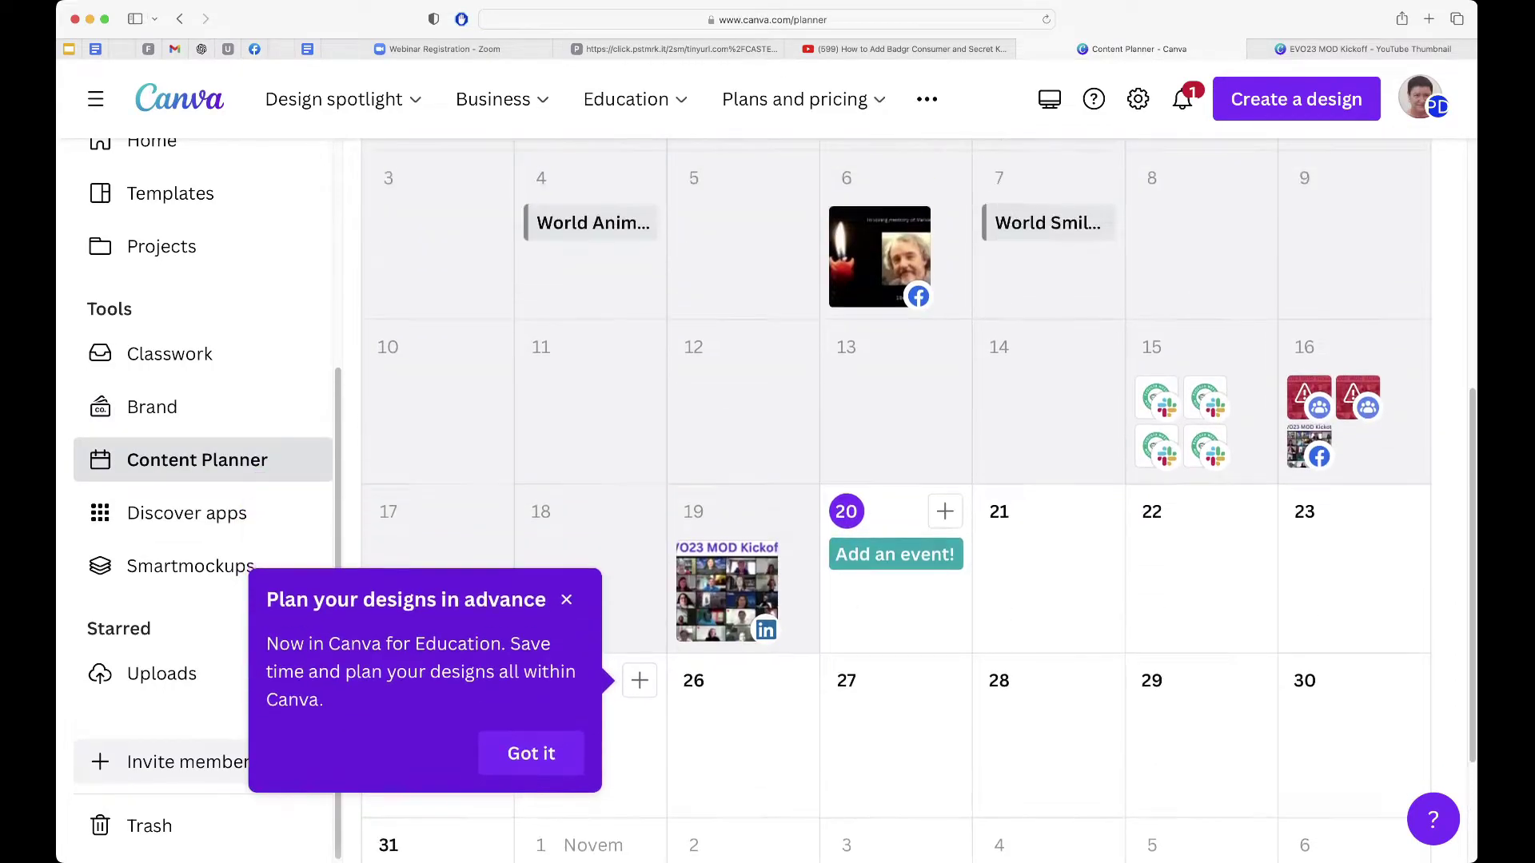
scroll(896, 480, "down", 4)
scroll(726, 431, "down", 1)
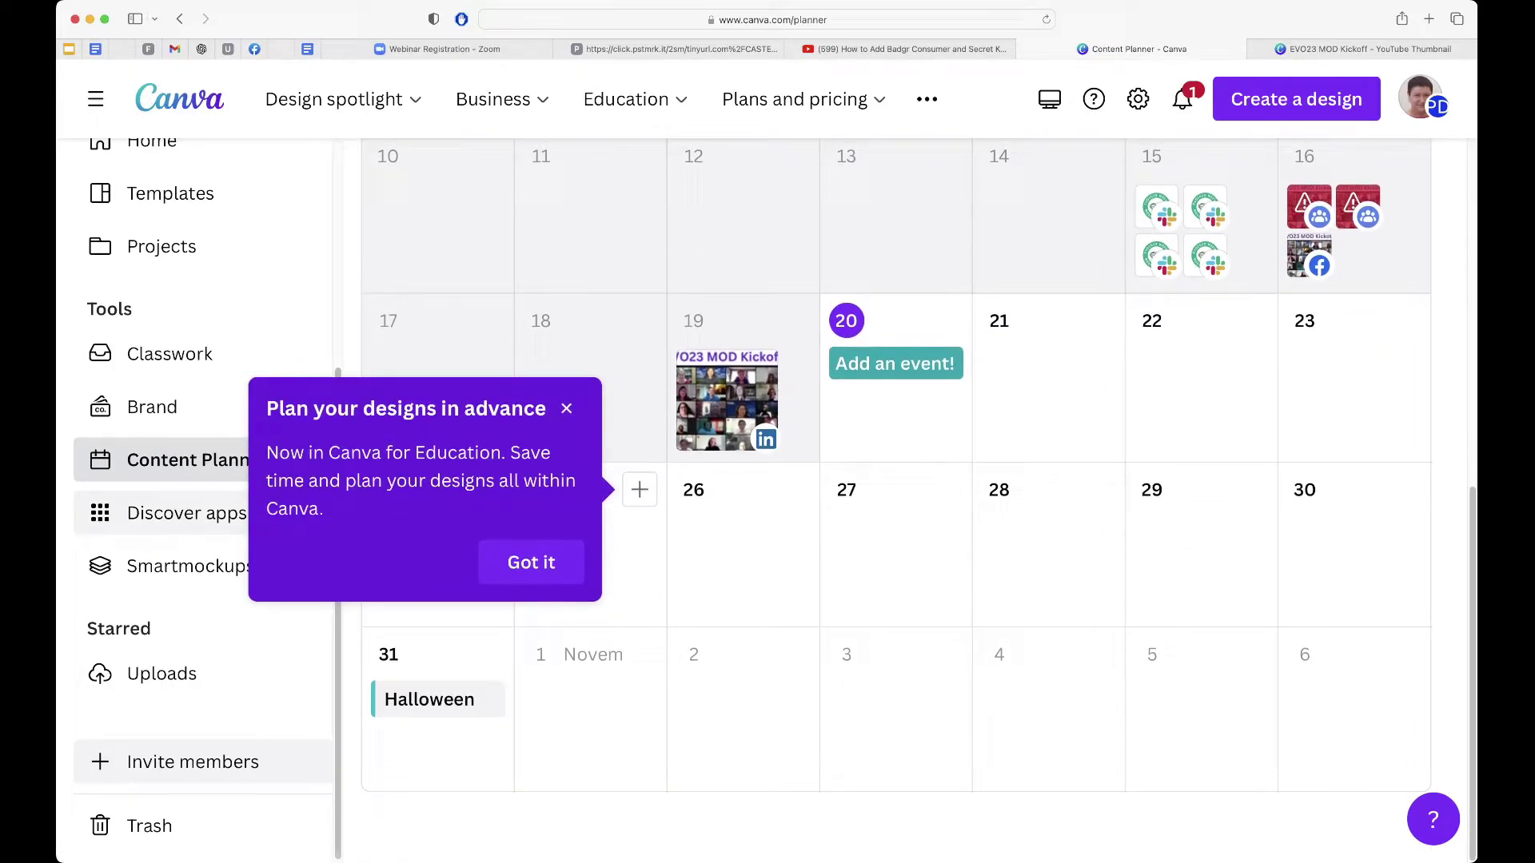
Open the Discover apps page and examine the new, popular, import media, discover content, photo editing, and share and publish apps.
left_click(187, 512)
scroll(895, 495, "down", 1)
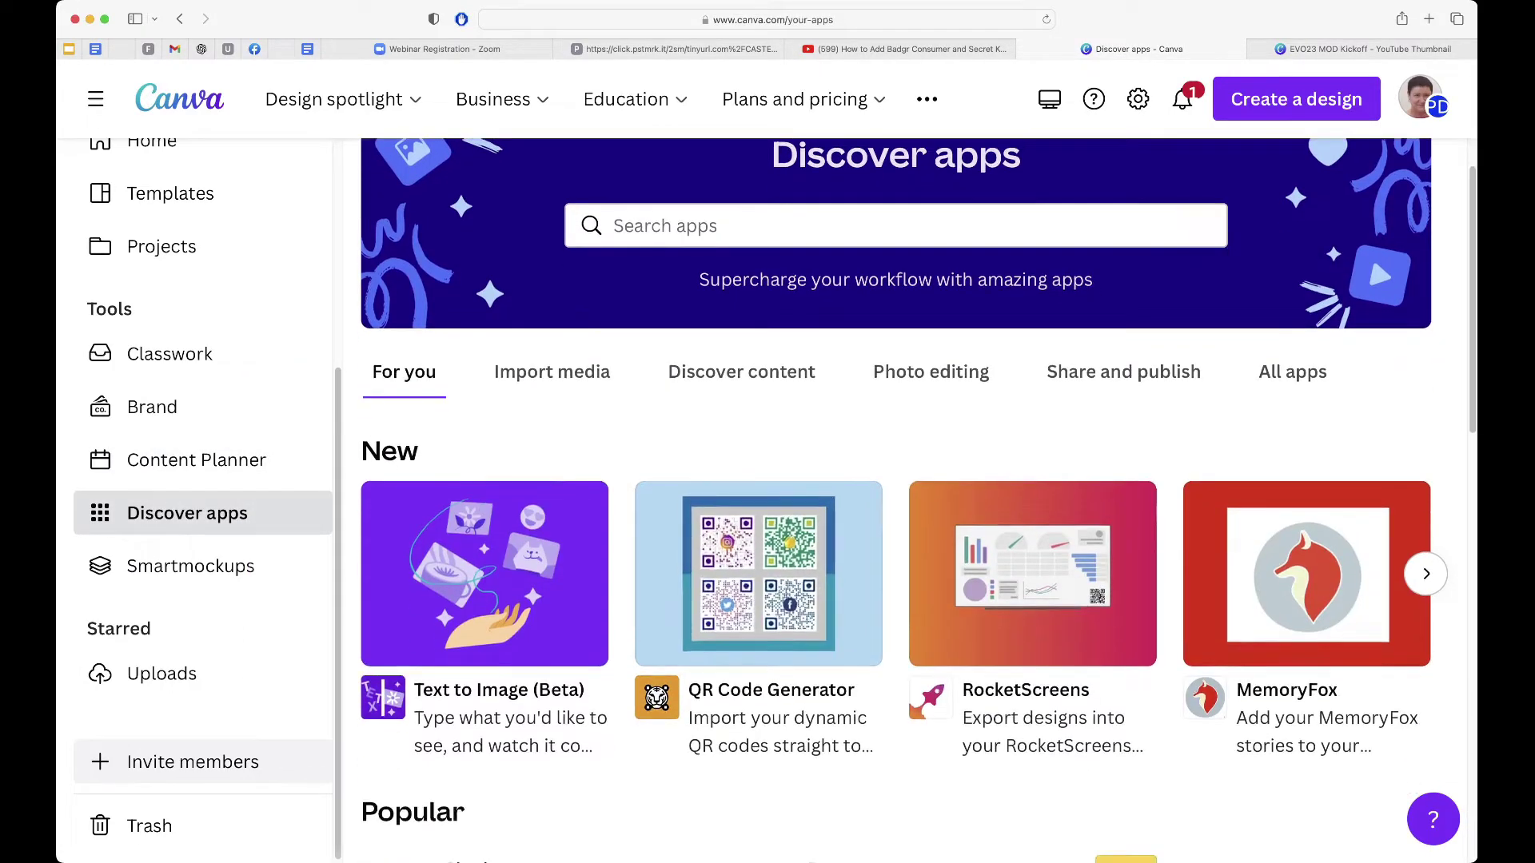
scroll(896, 495, "down", 3)
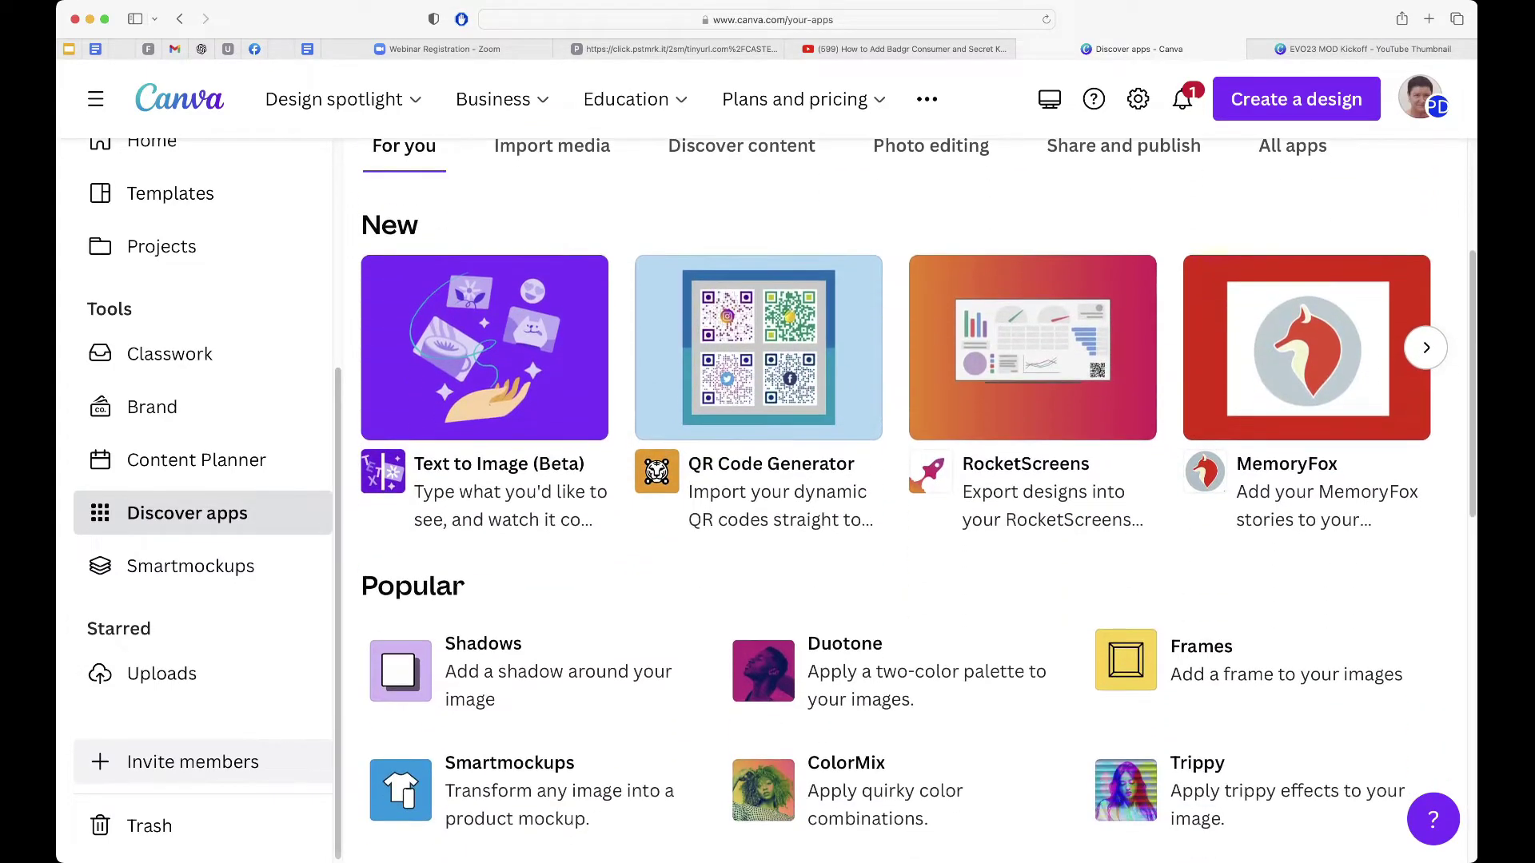
scroll(527, 463, "down", 3)
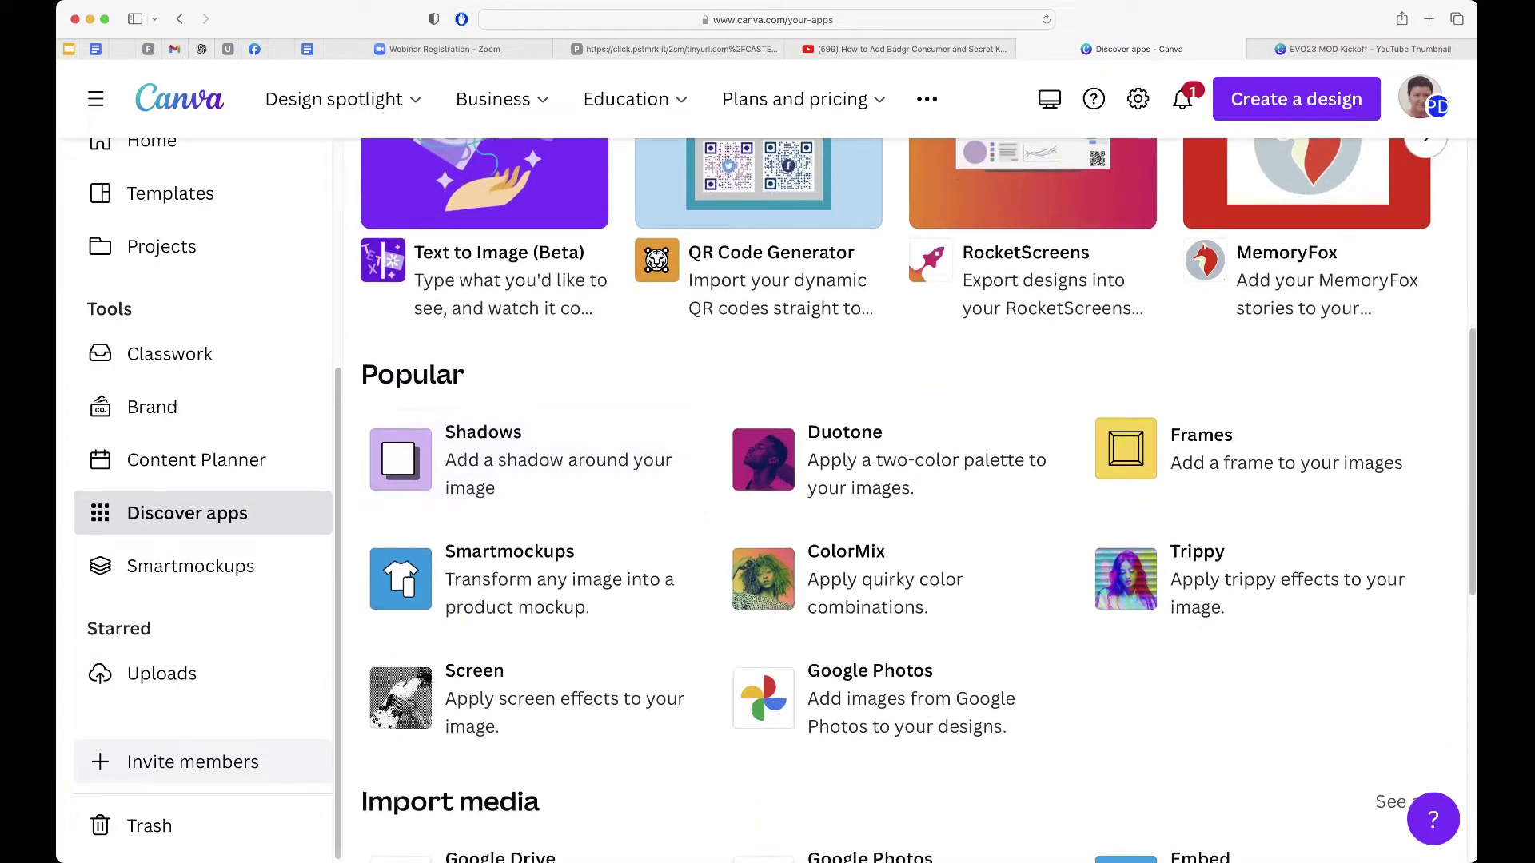
scroll(528, 496, "down", 1)
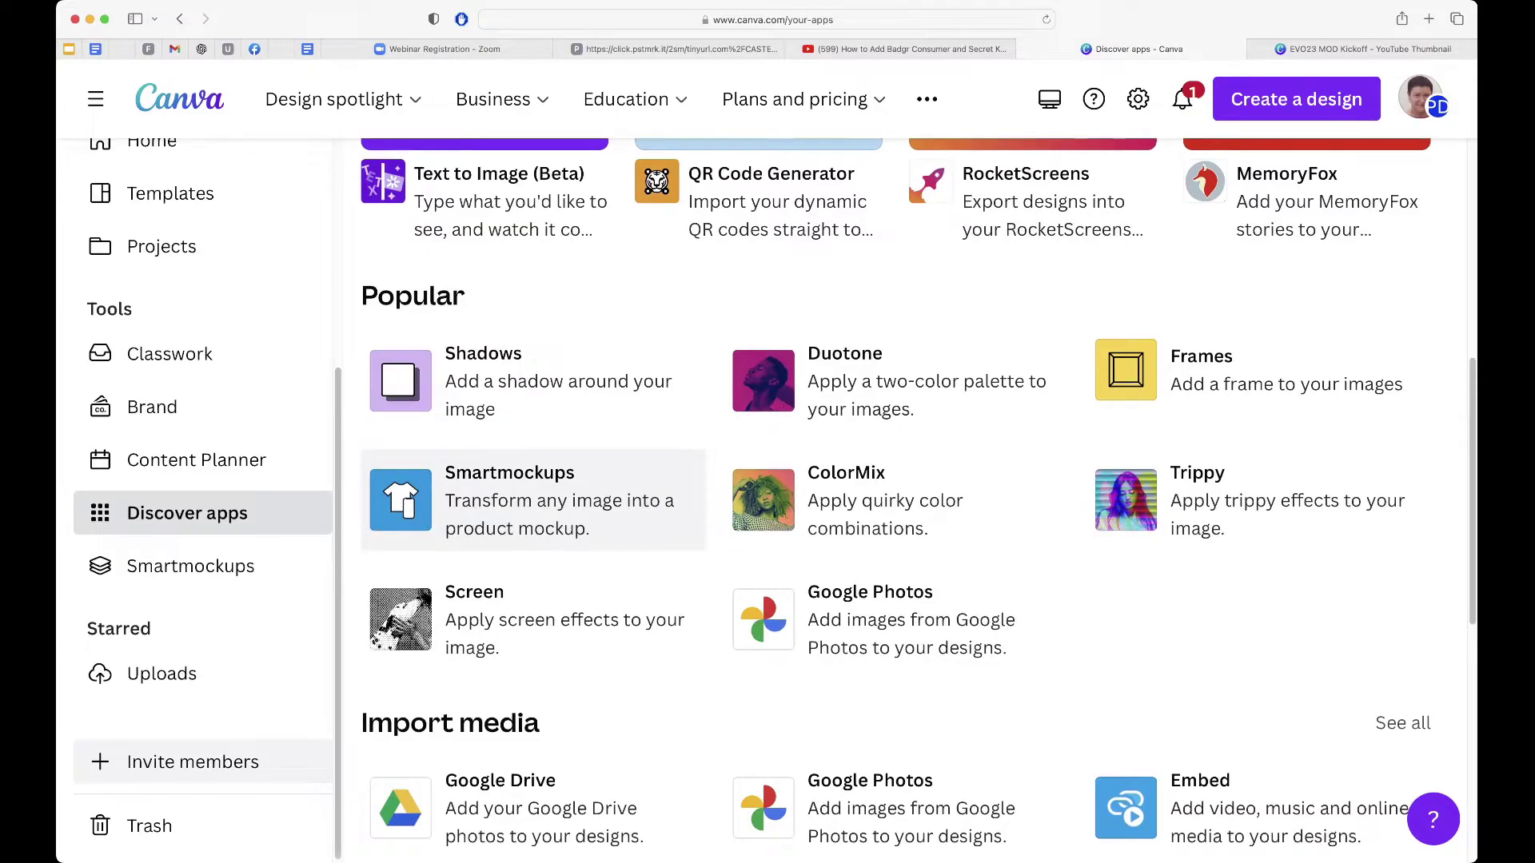
scroll(527, 495, "down", 2)
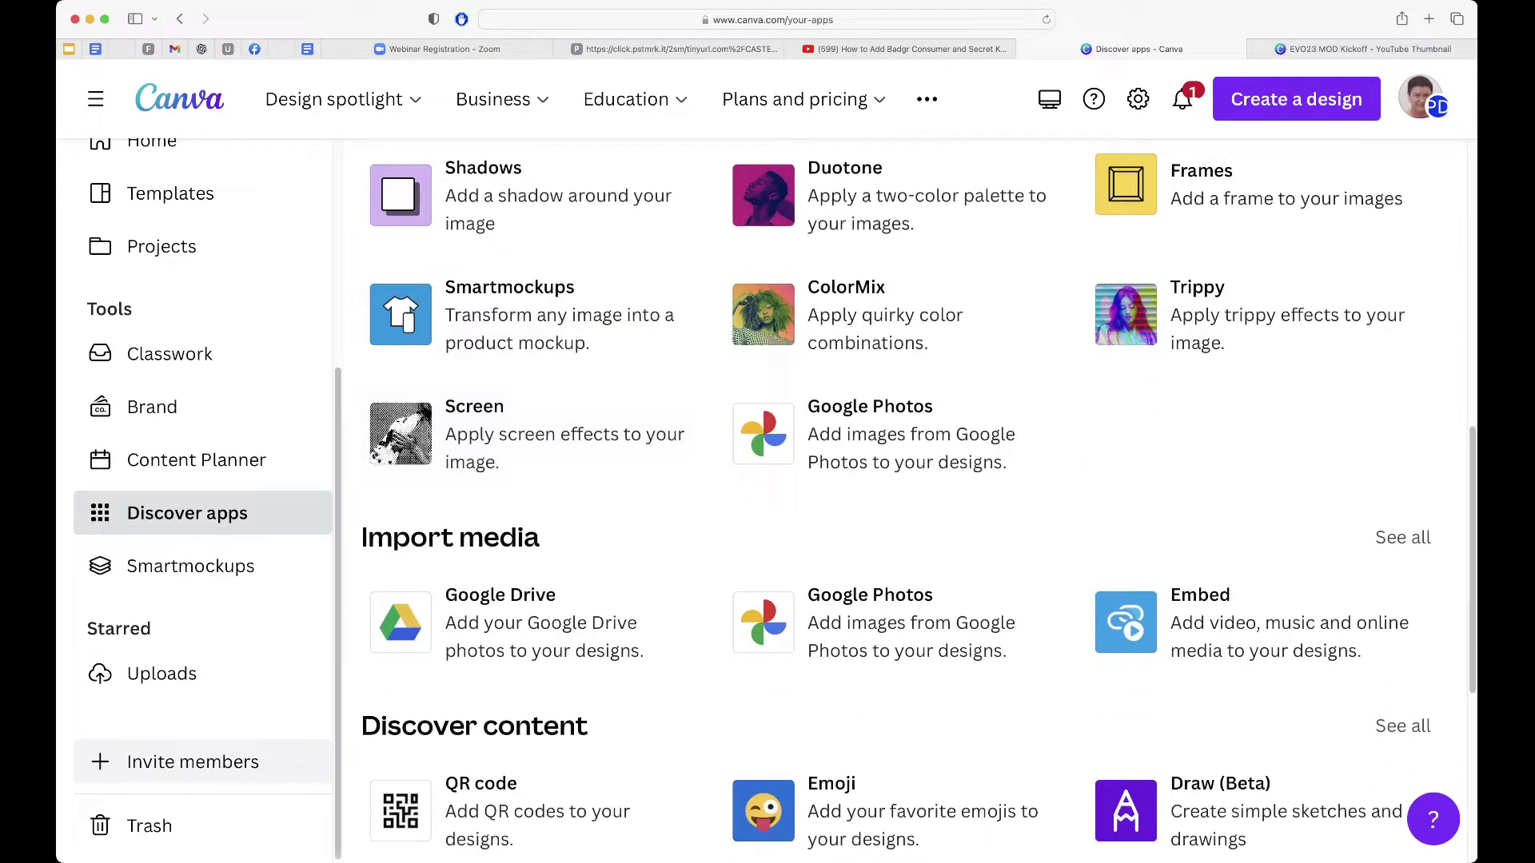
scroll(527, 496, "down", 1)
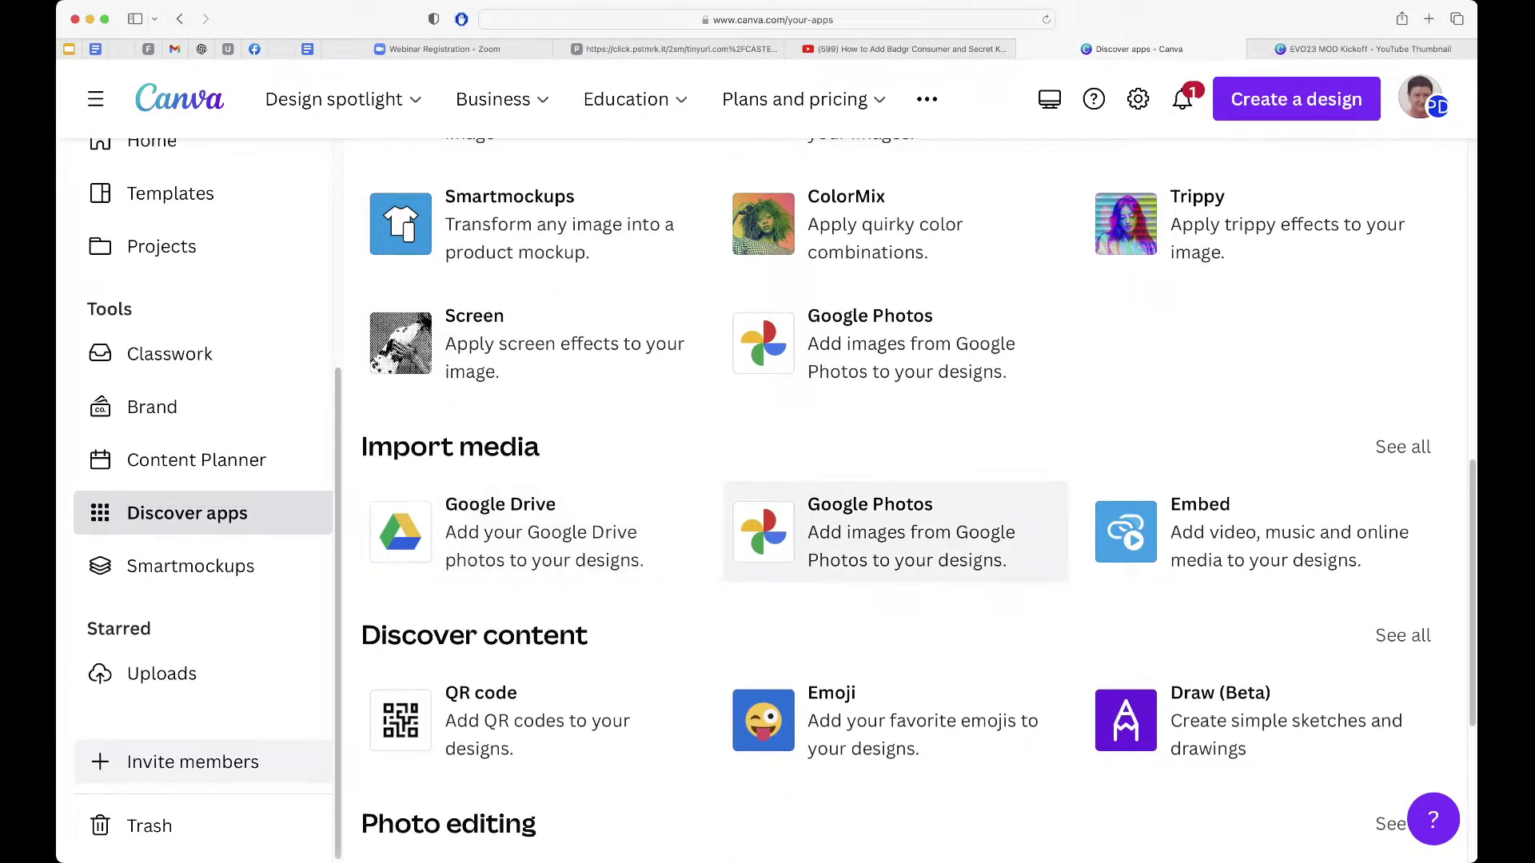
scroll(896, 512, "down", 1)
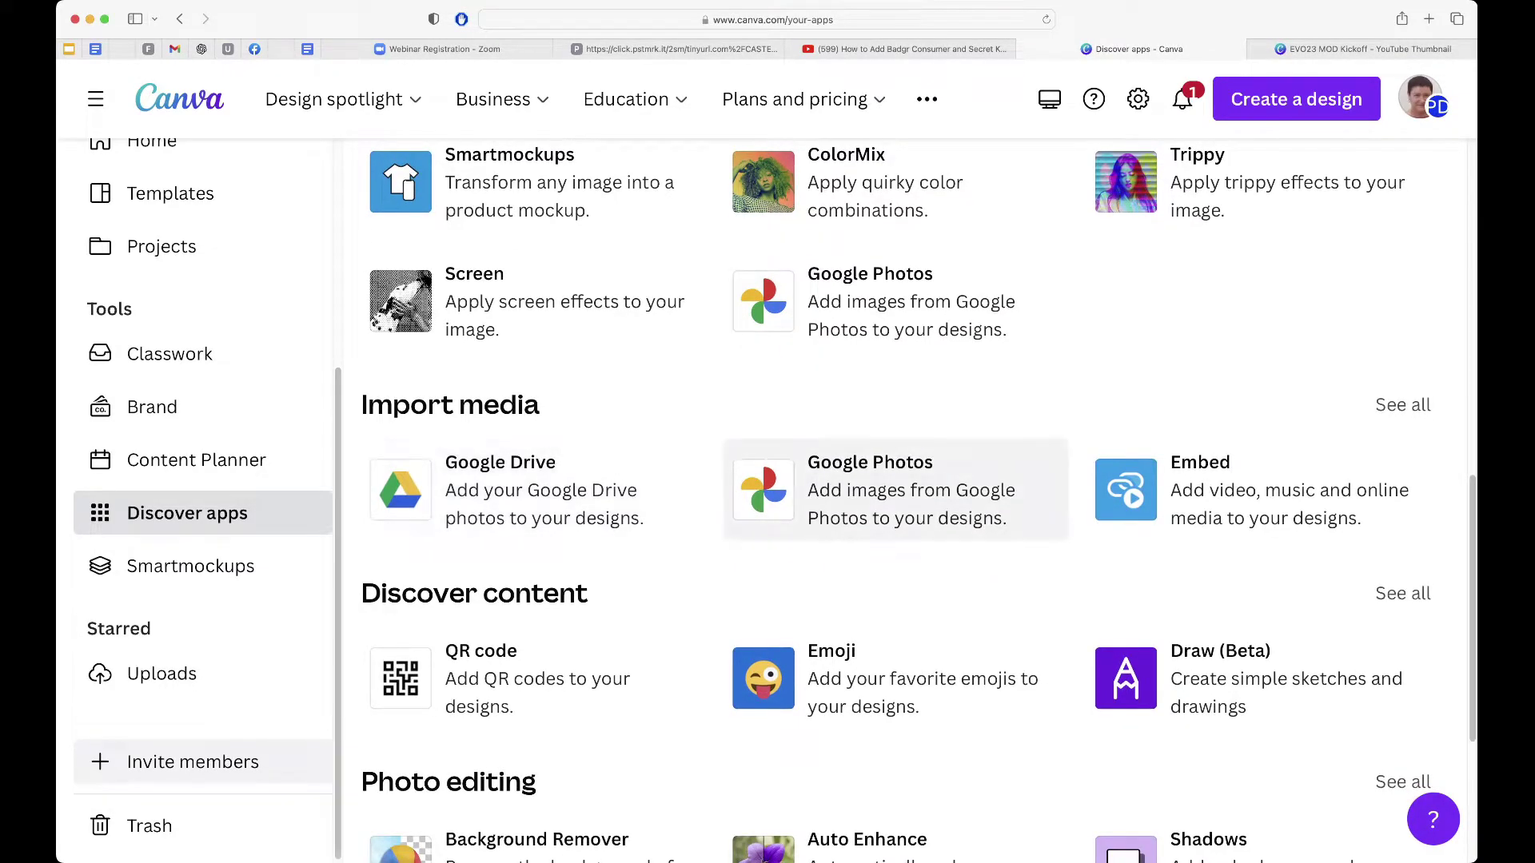
scroll(896, 495, "down", 1)
scroll(895, 431, "down", 4)
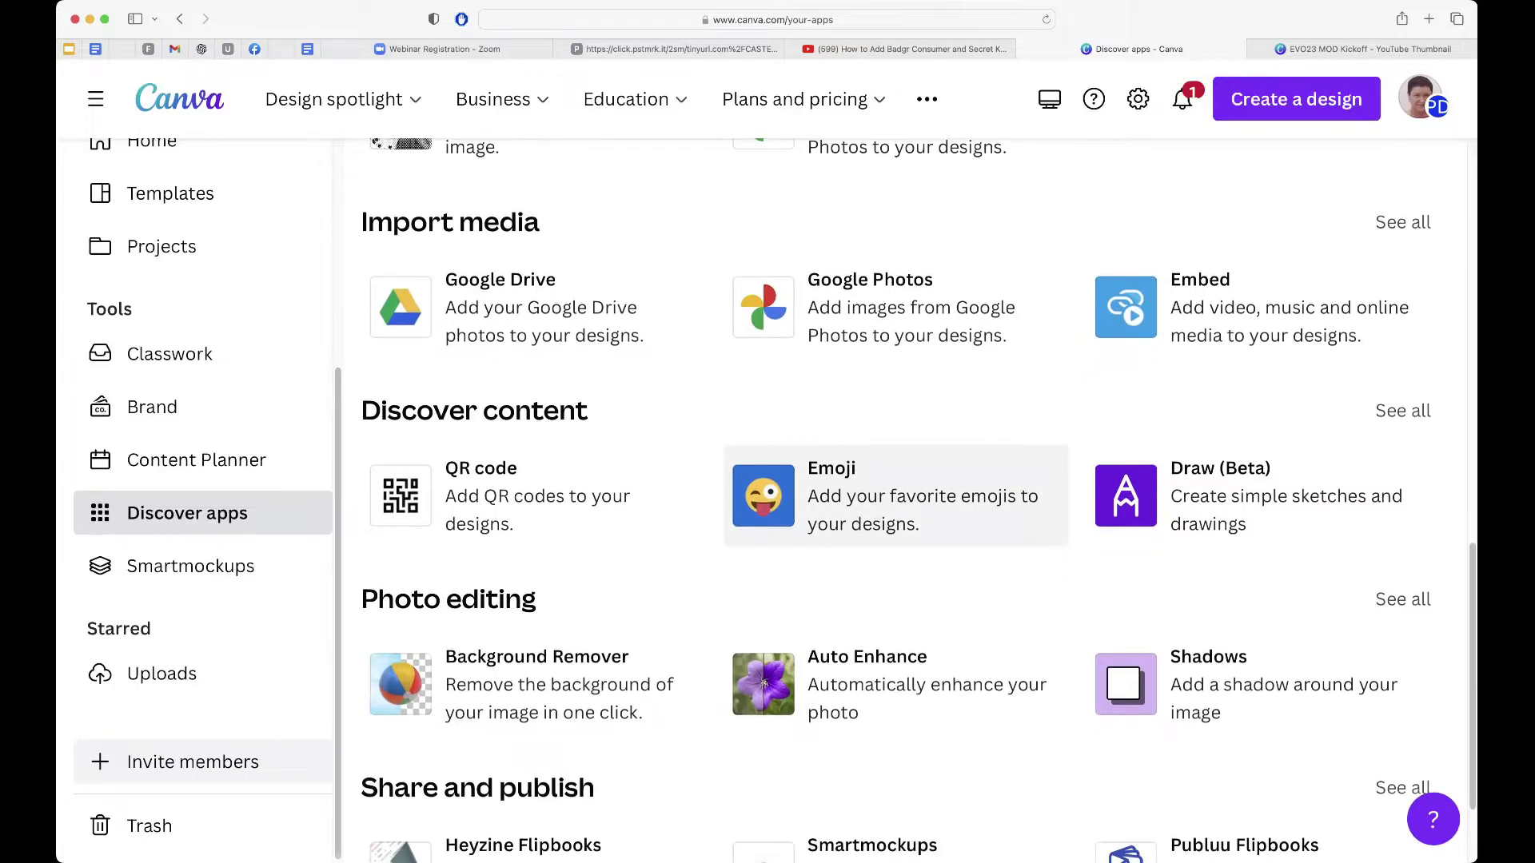
scroll(895, 544, "down", 1)
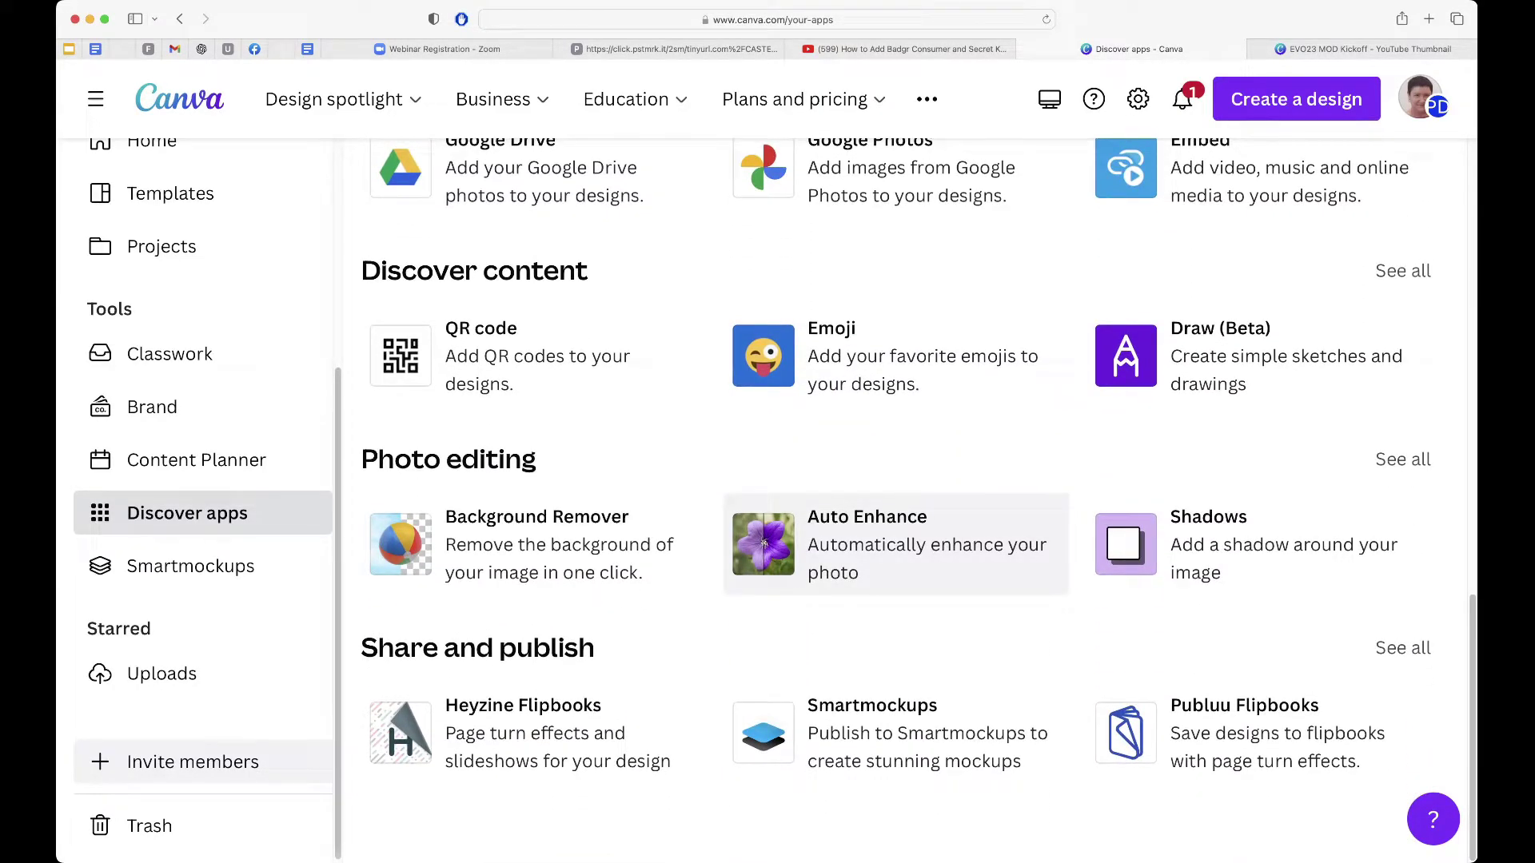
Review the app categories again, from Share and publish back to the Popular and New apps.
scroll(919, 499, "up", 1)
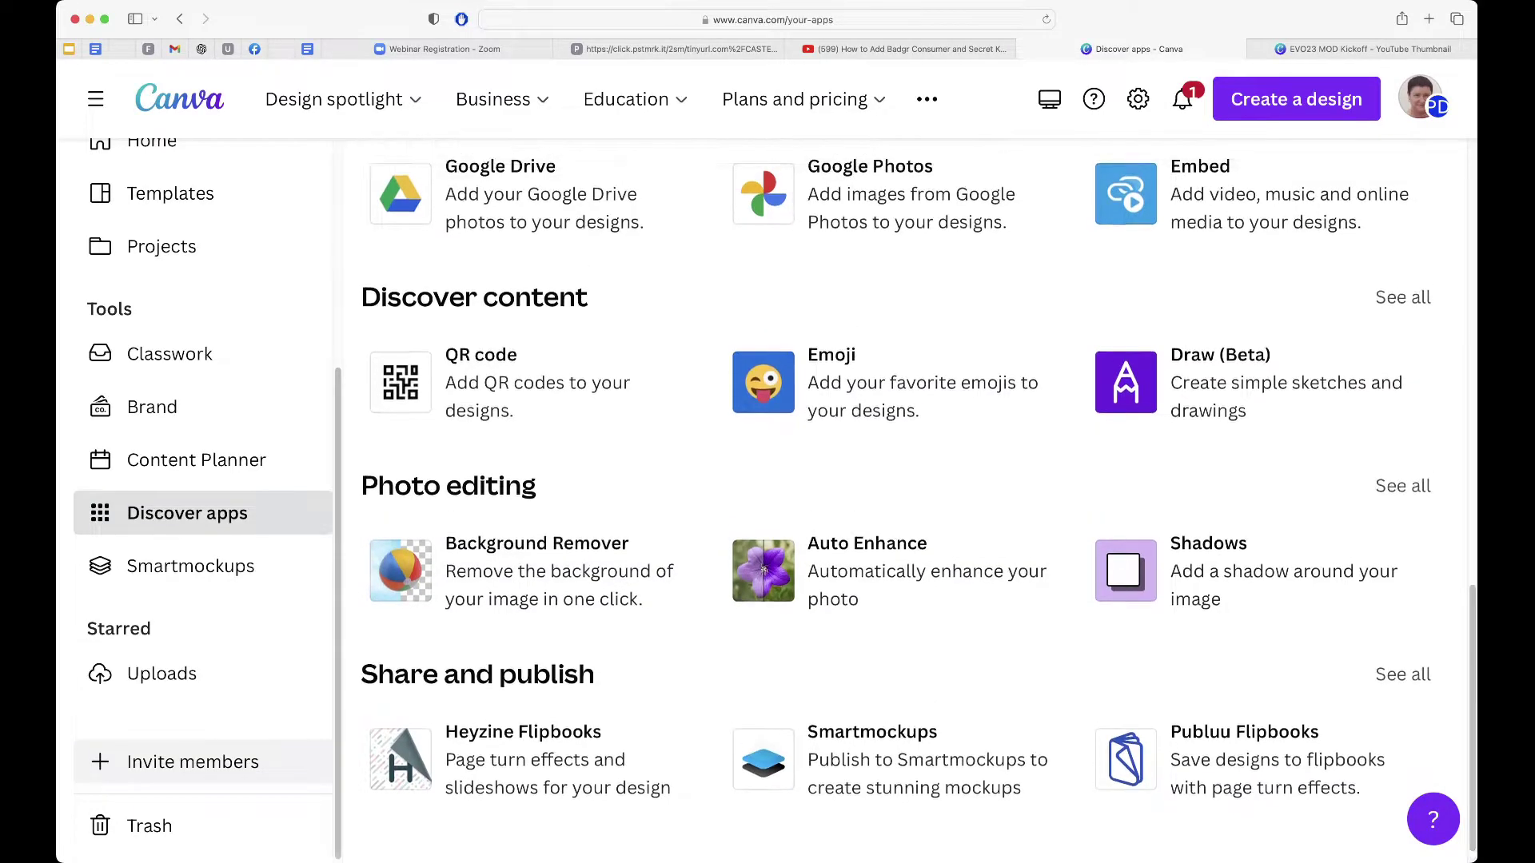
scroll(919, 498, "up", 2)
scroll(533, 448, "up", 10)
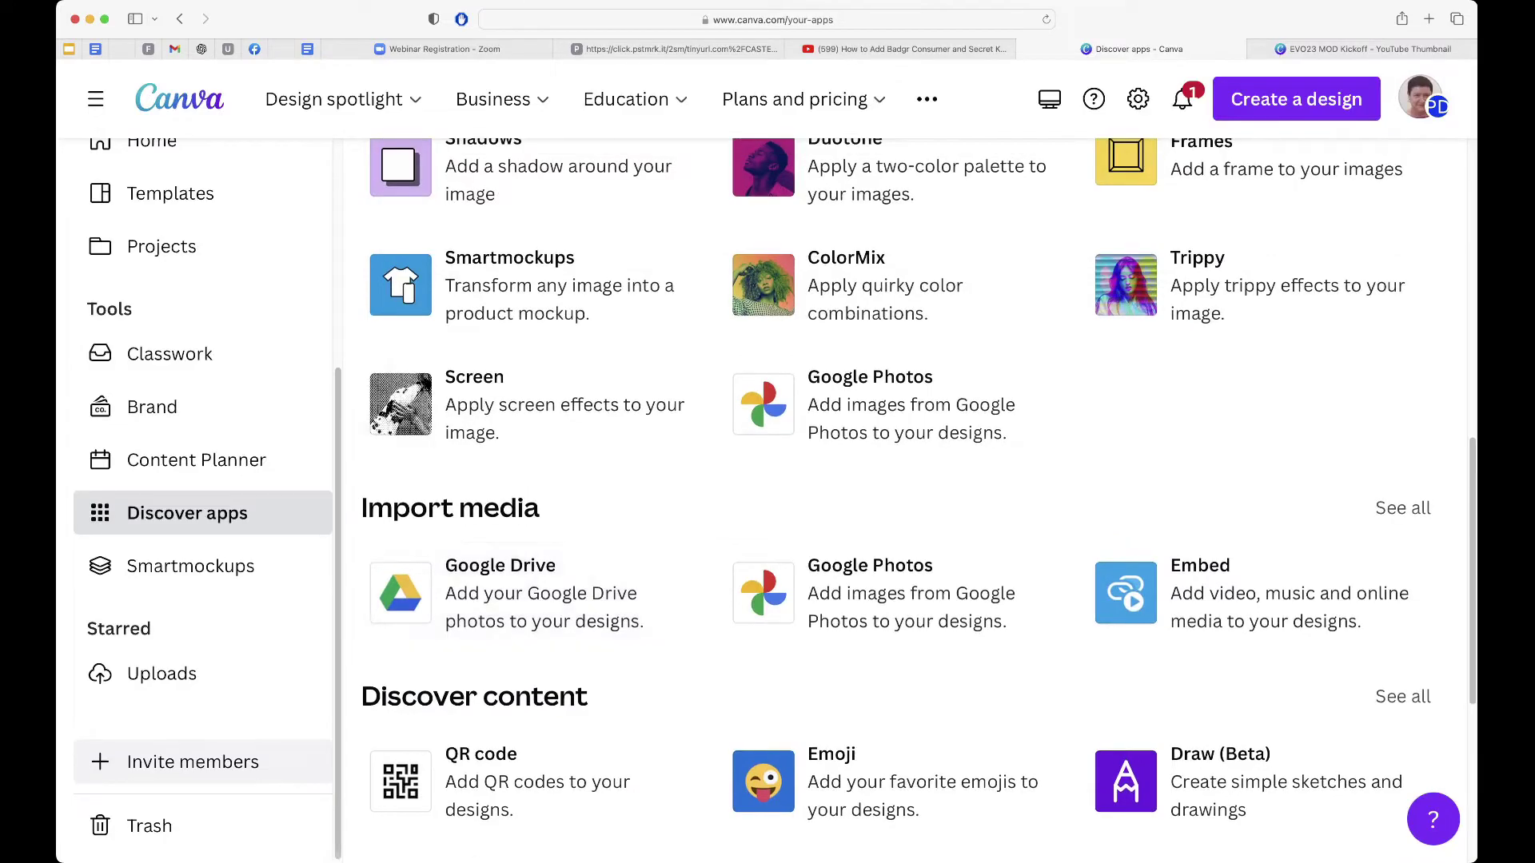
scroll(533, 303, "up", 1)
scroll(533, 304, "up", 1)
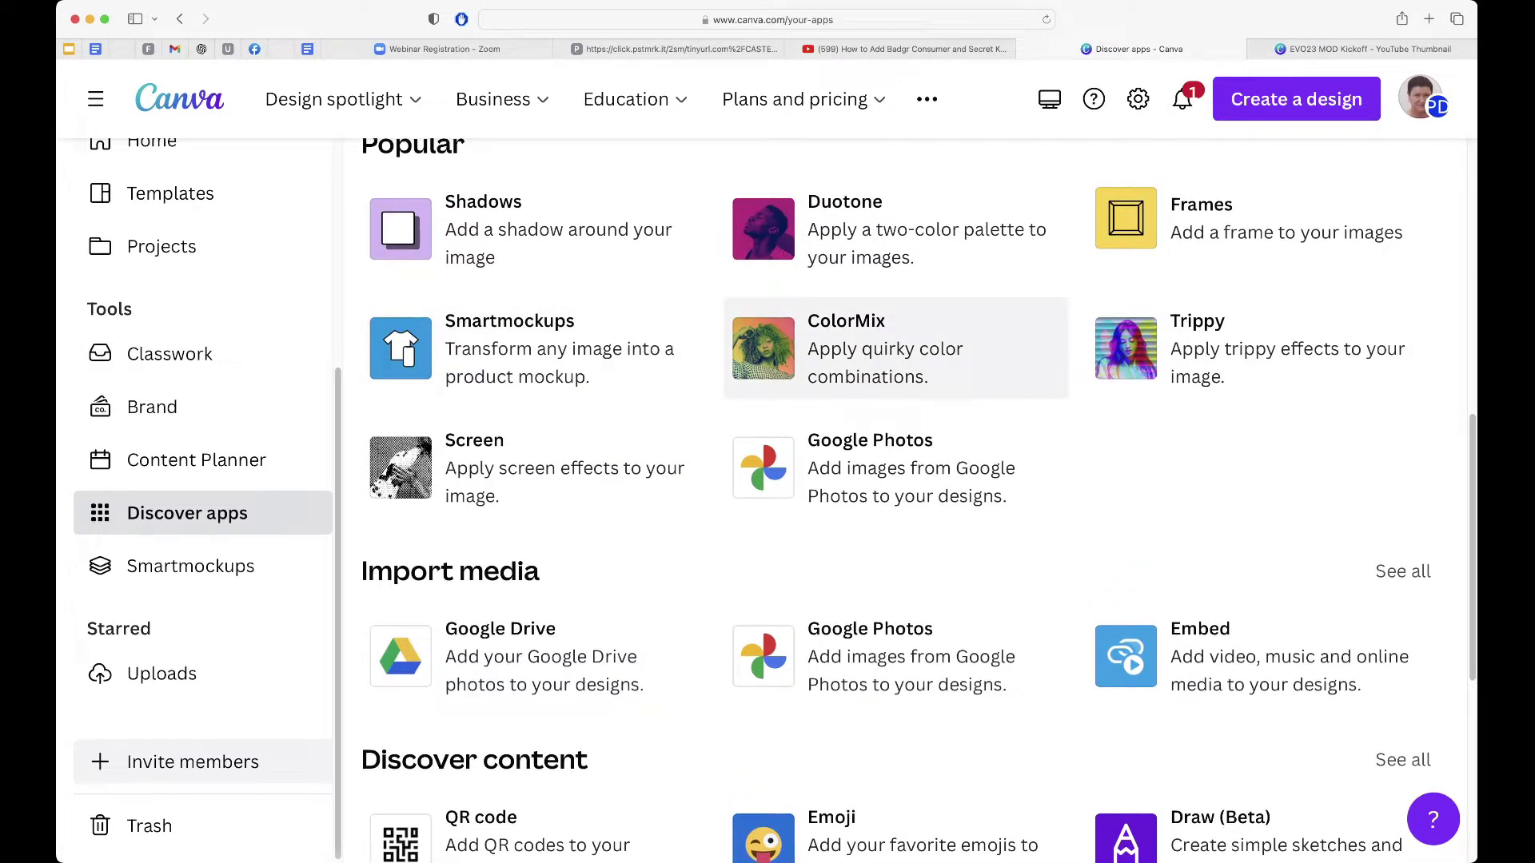
scroll(895, 348, "up", 4)
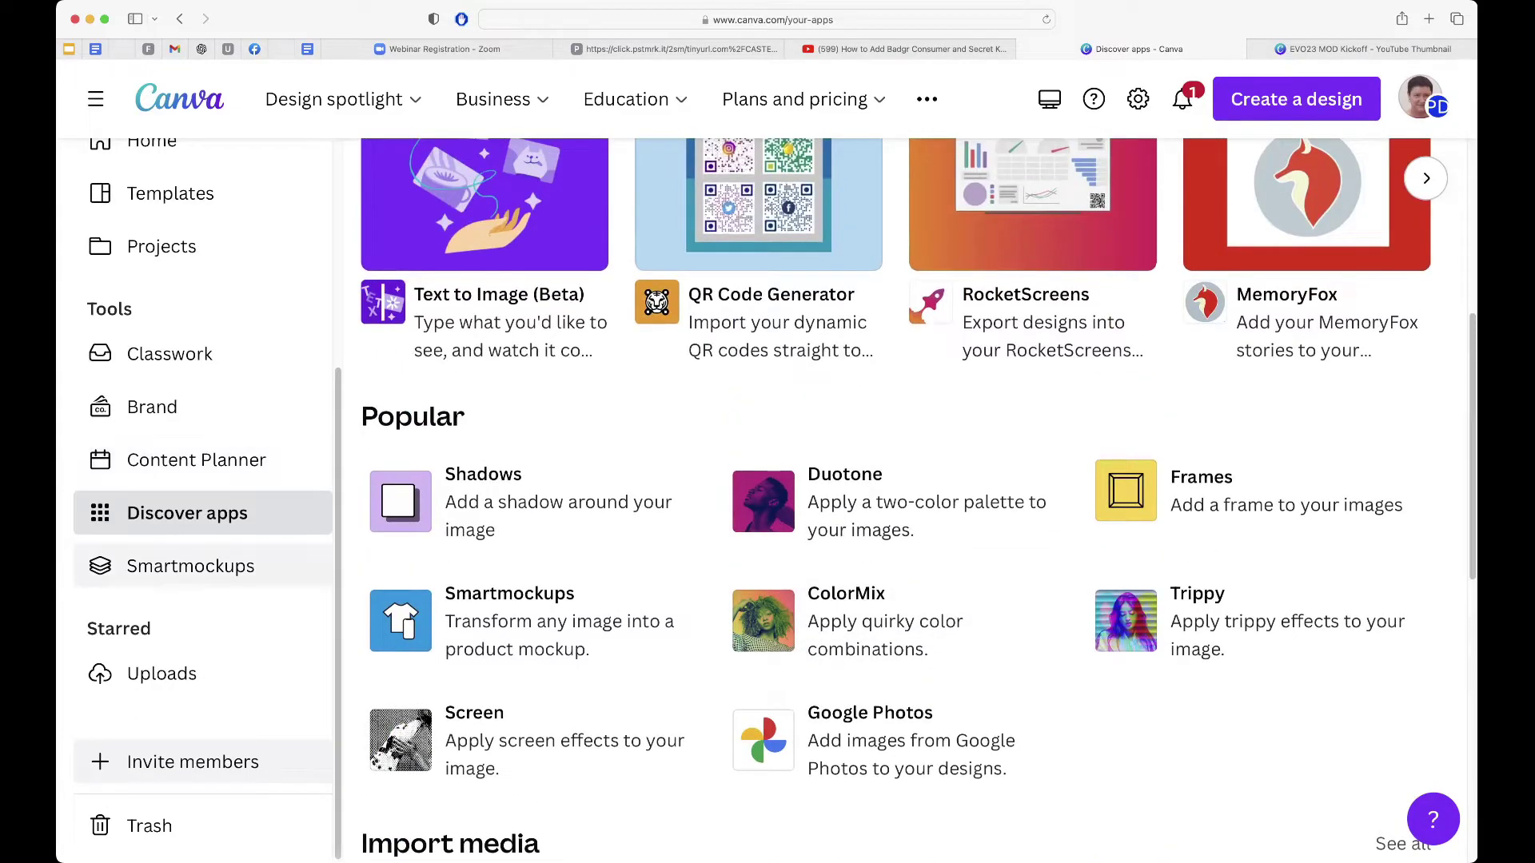
Open the member invitation options, review the share link, code, email and Google Classroom choices, and close them.
scroll(202, 566, "down", 1)
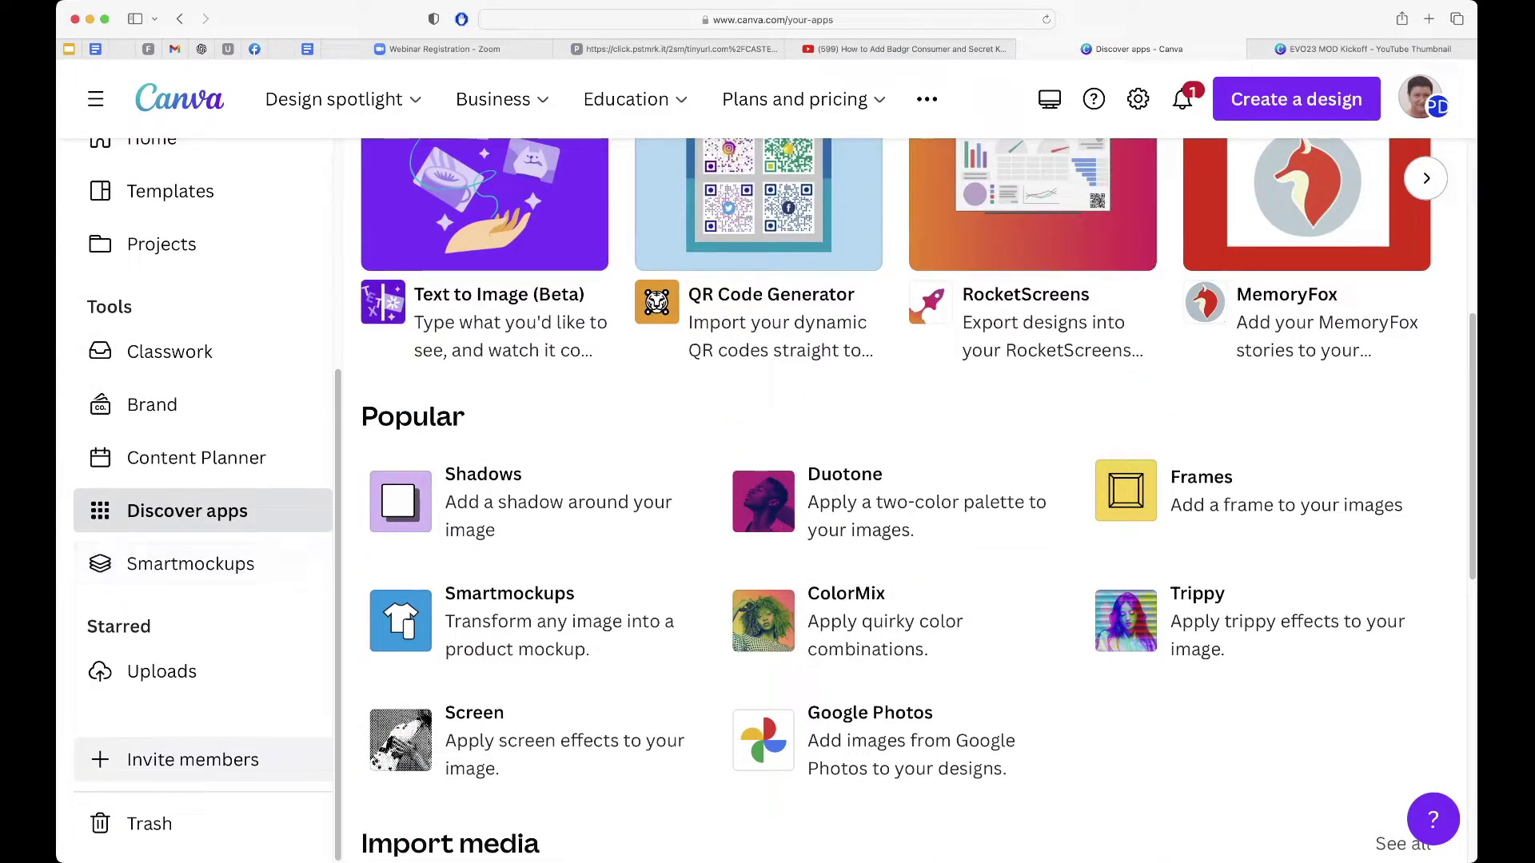
left_click(193, 760)
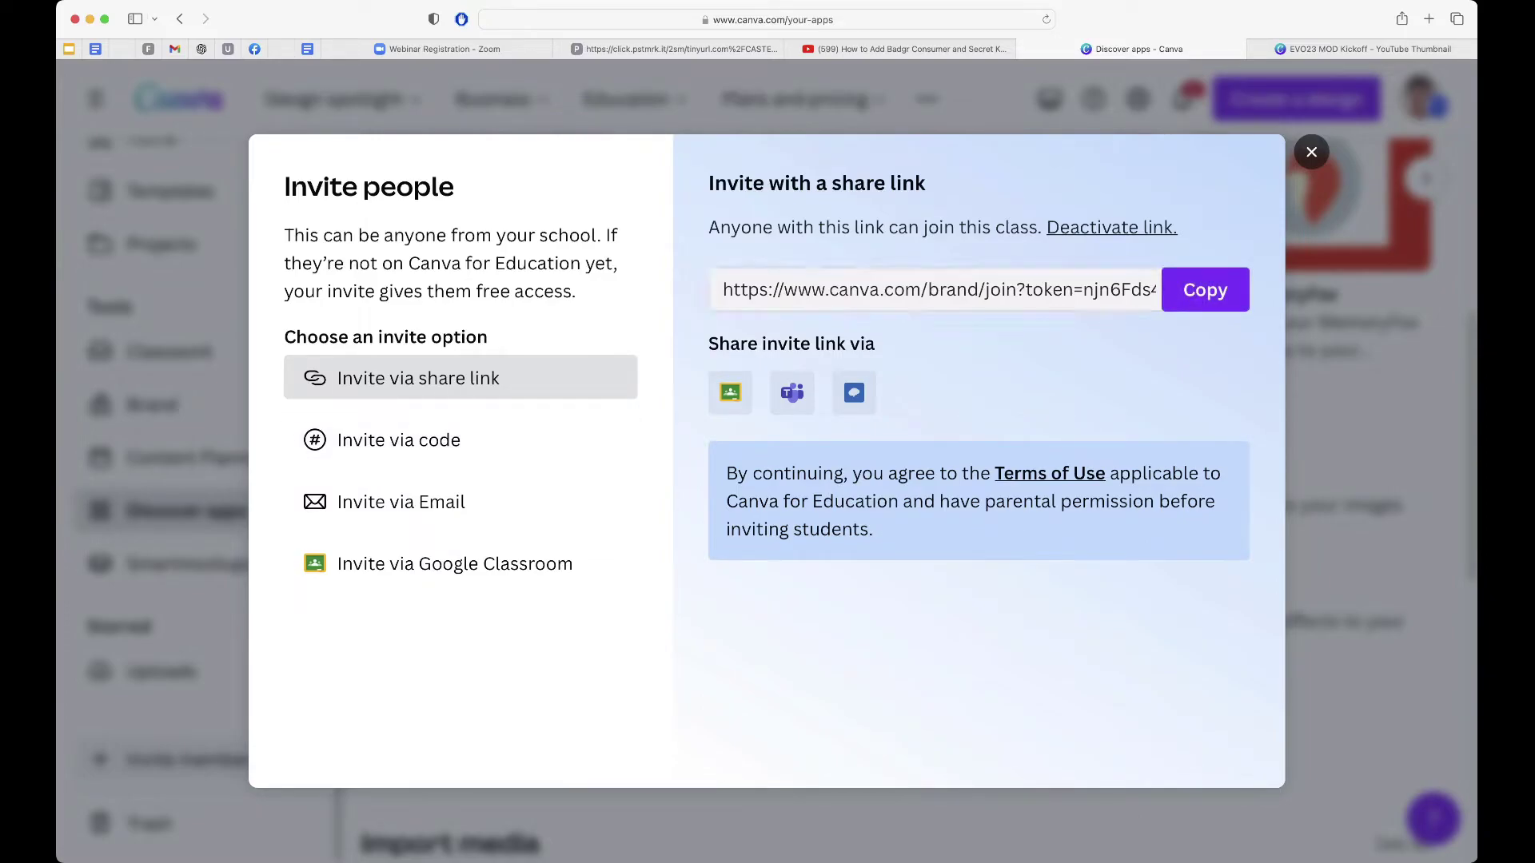
key("Escape")
mouse_move(502, 98)
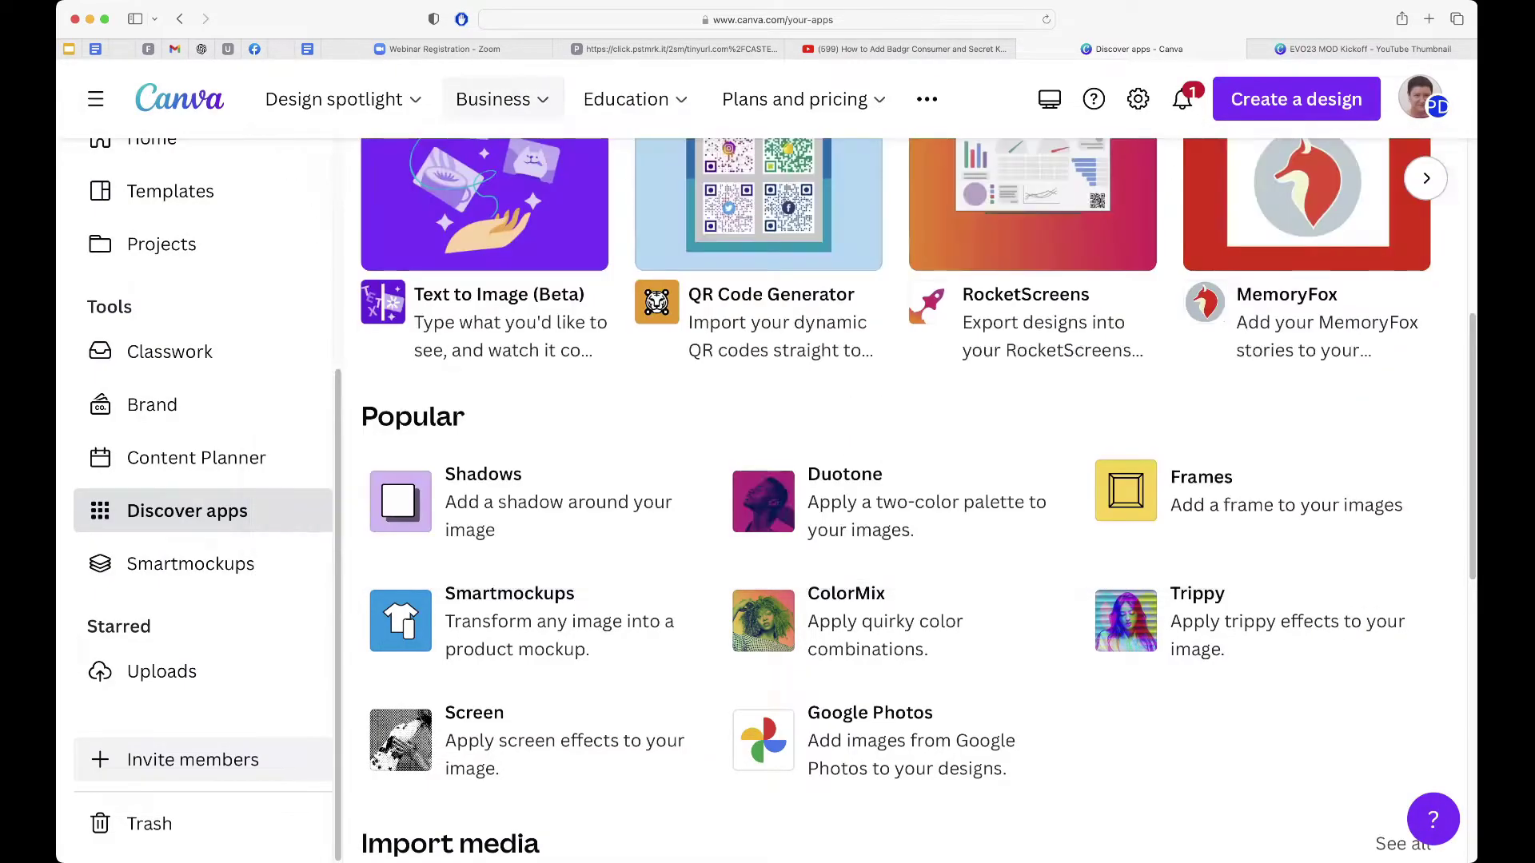
Switch from the current team to the other education team, Integrating Technol...
scroll(160, 244, "up", 2)
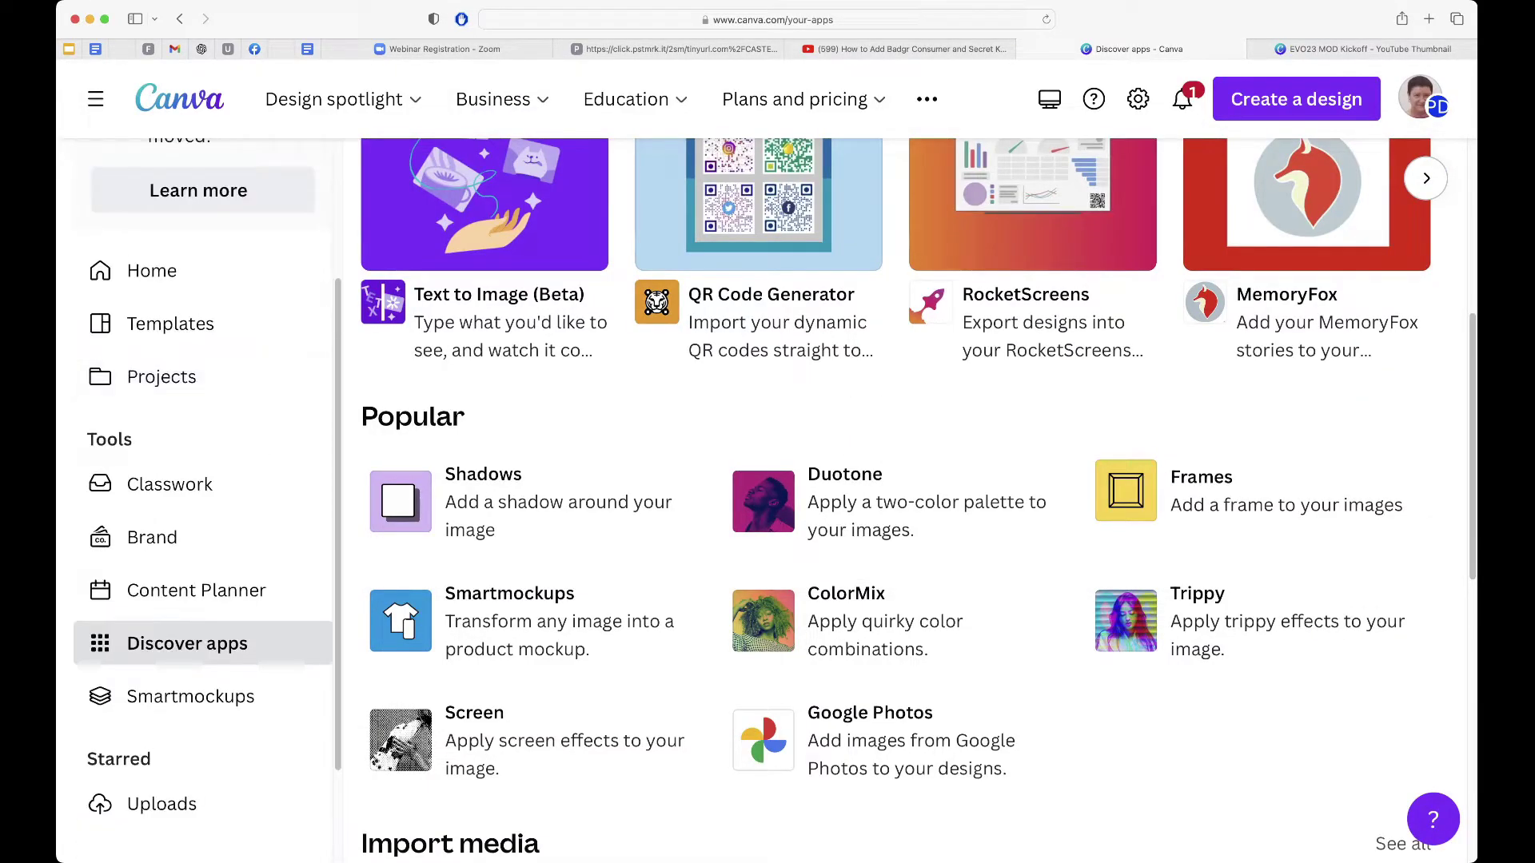
scroll(200, 479, "up", 3)
scroll(200, 480, "down", 1)
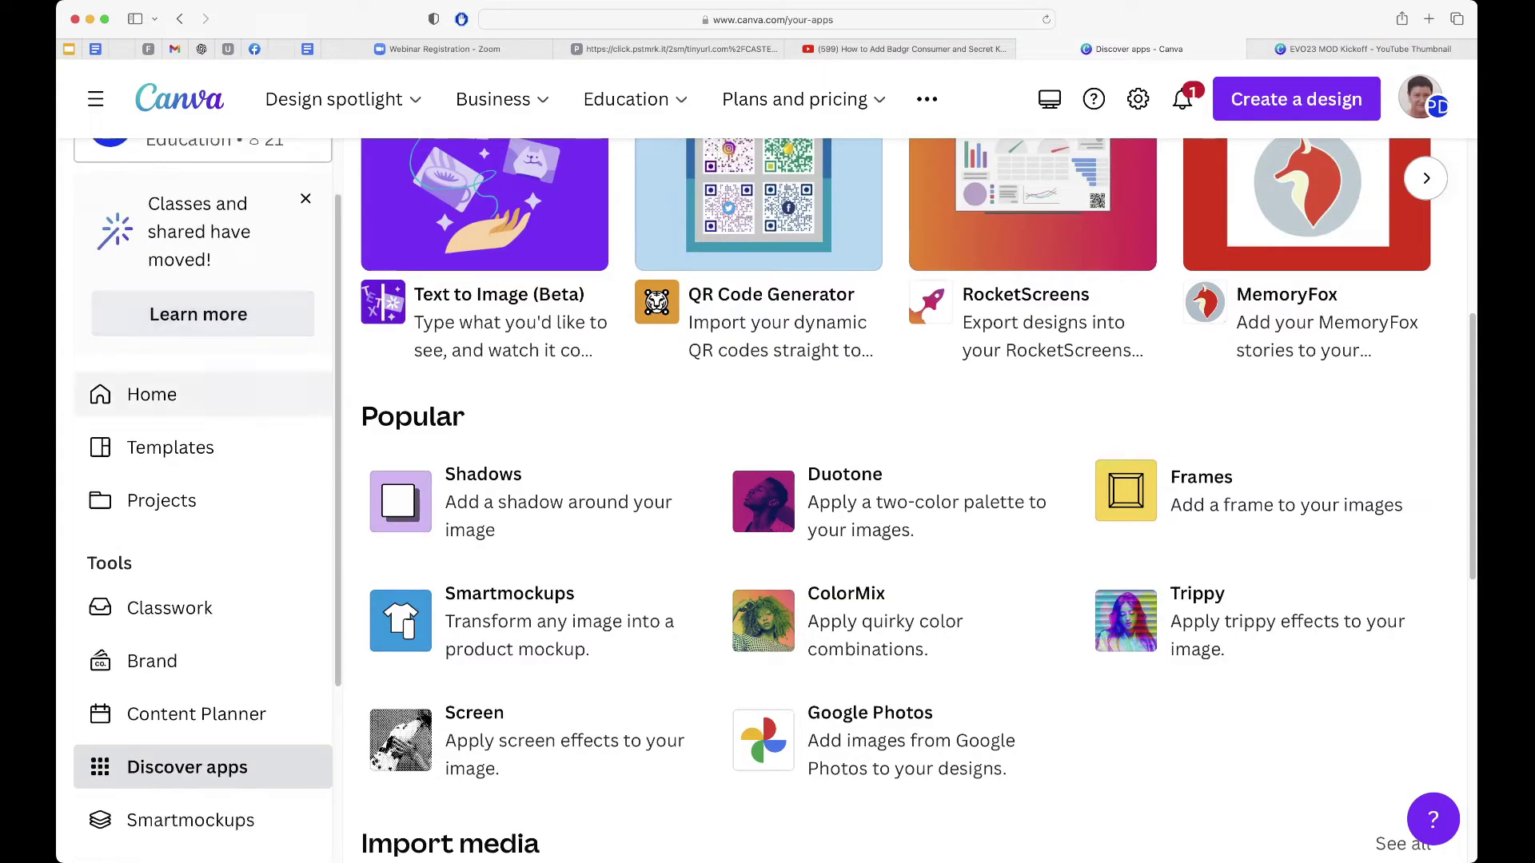
scroll(200, 480, "down", 3)
scroll(200, 479, "up", 2)
scroll(200, 479, "up", 3)
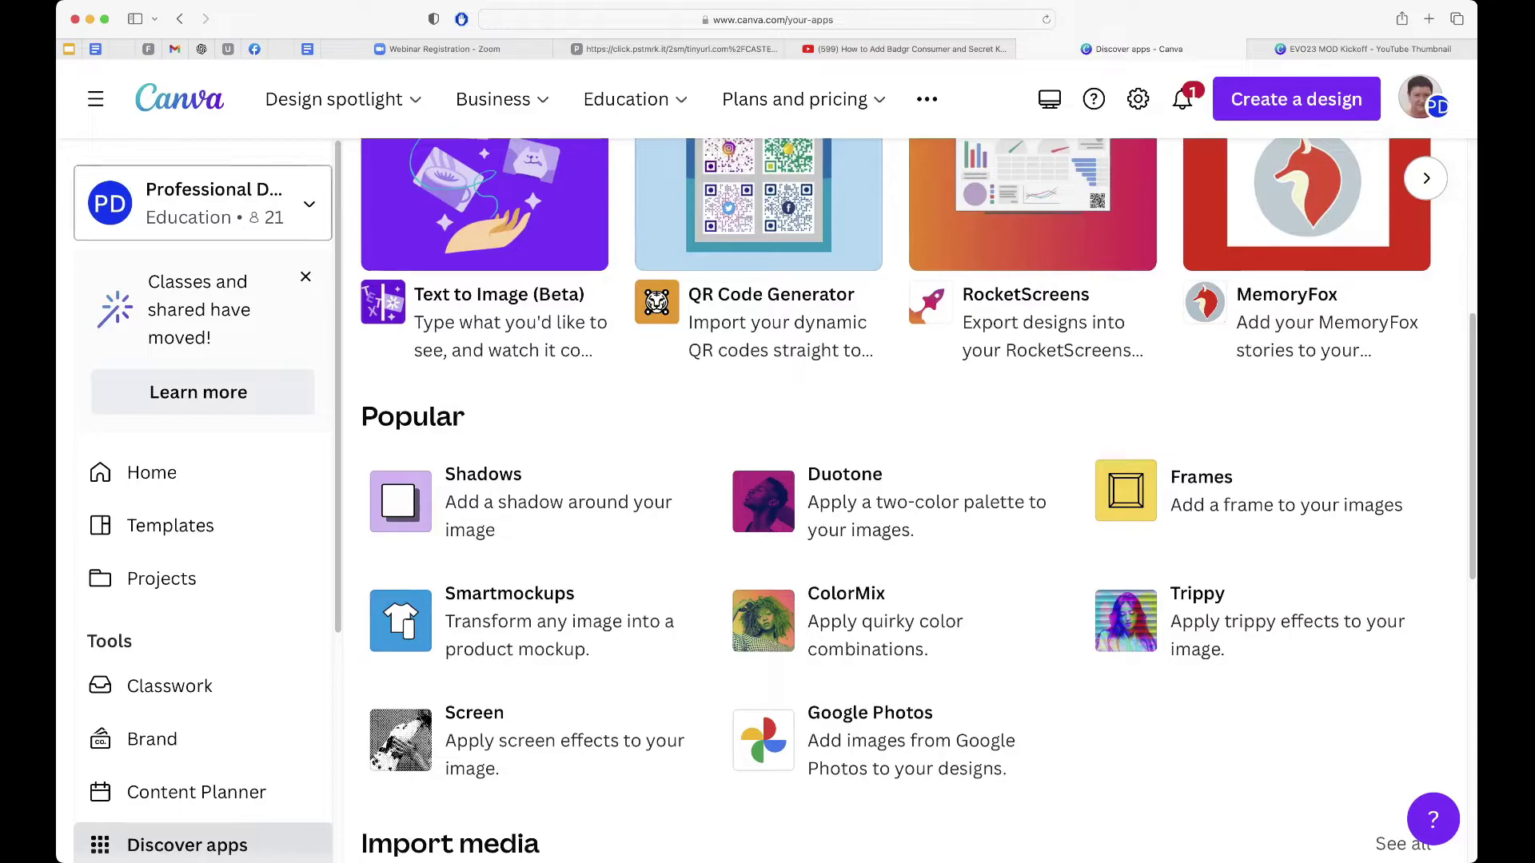
left_click(202, 203)
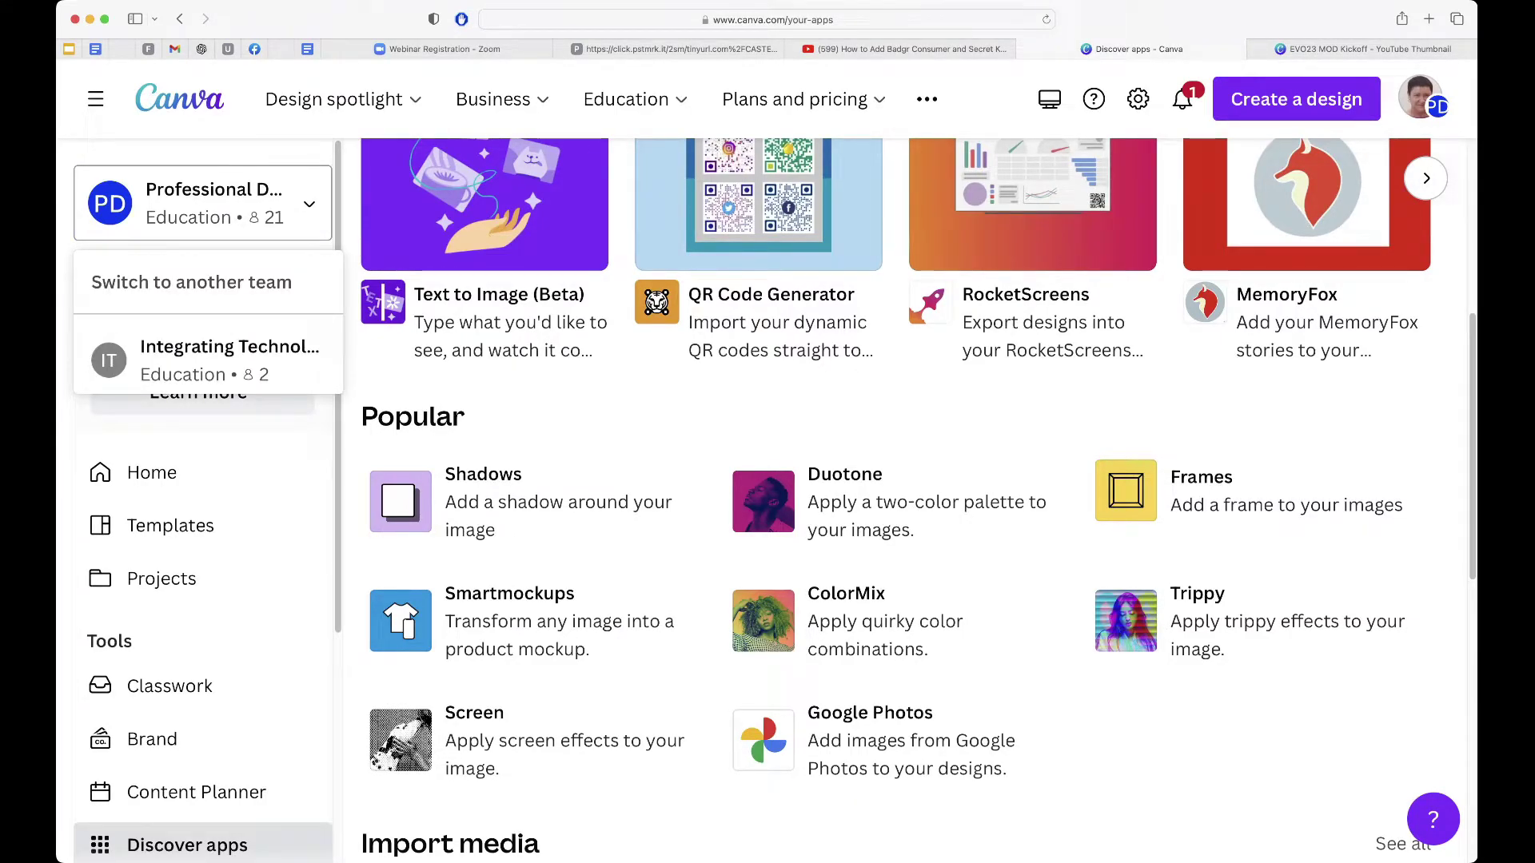
scroll(200, 479, "down", 1)
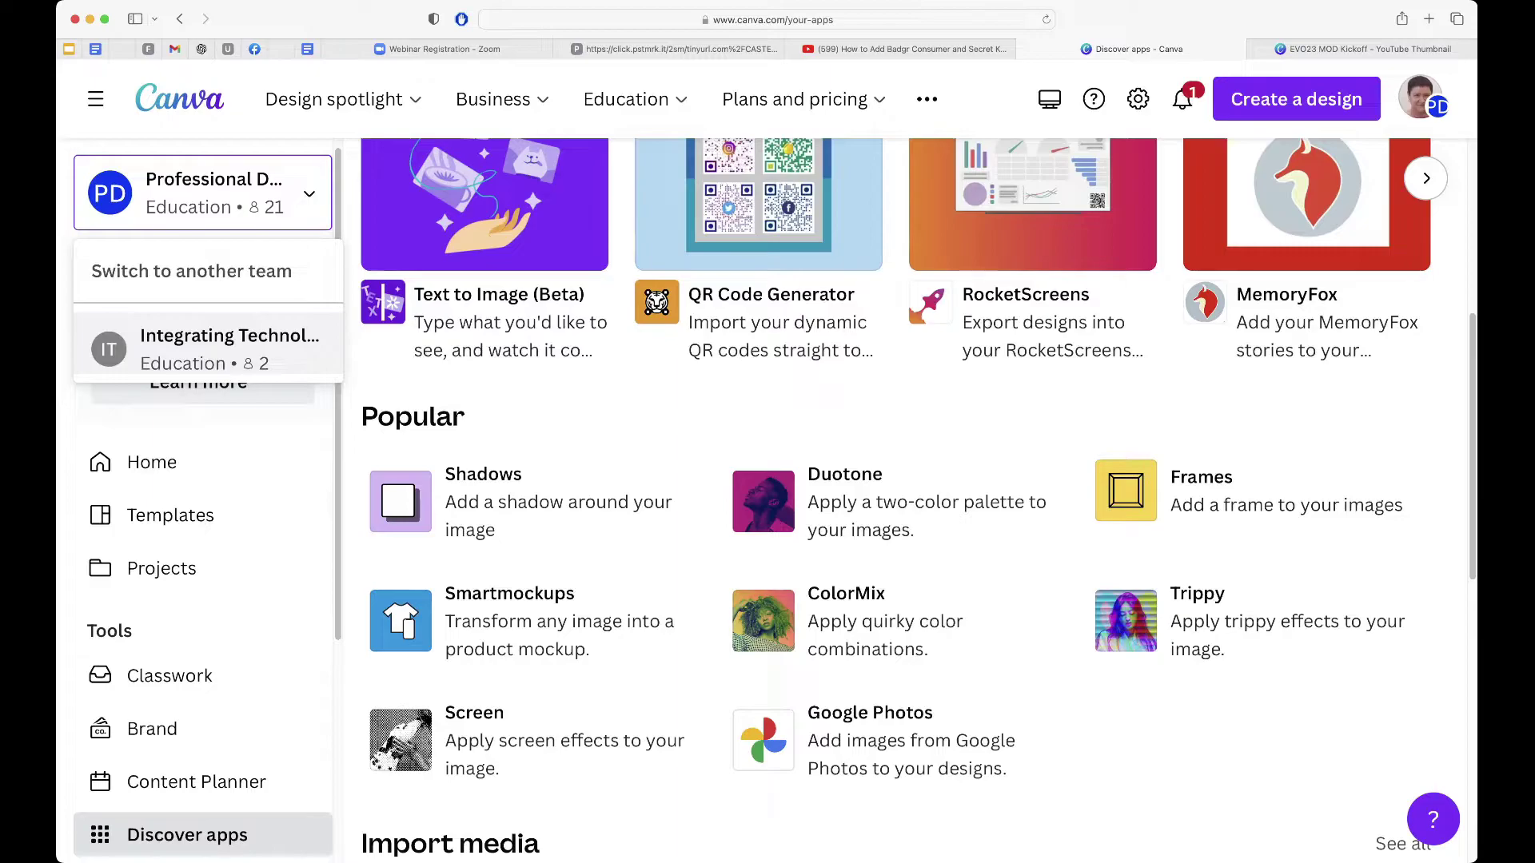
left_click(208, 349)
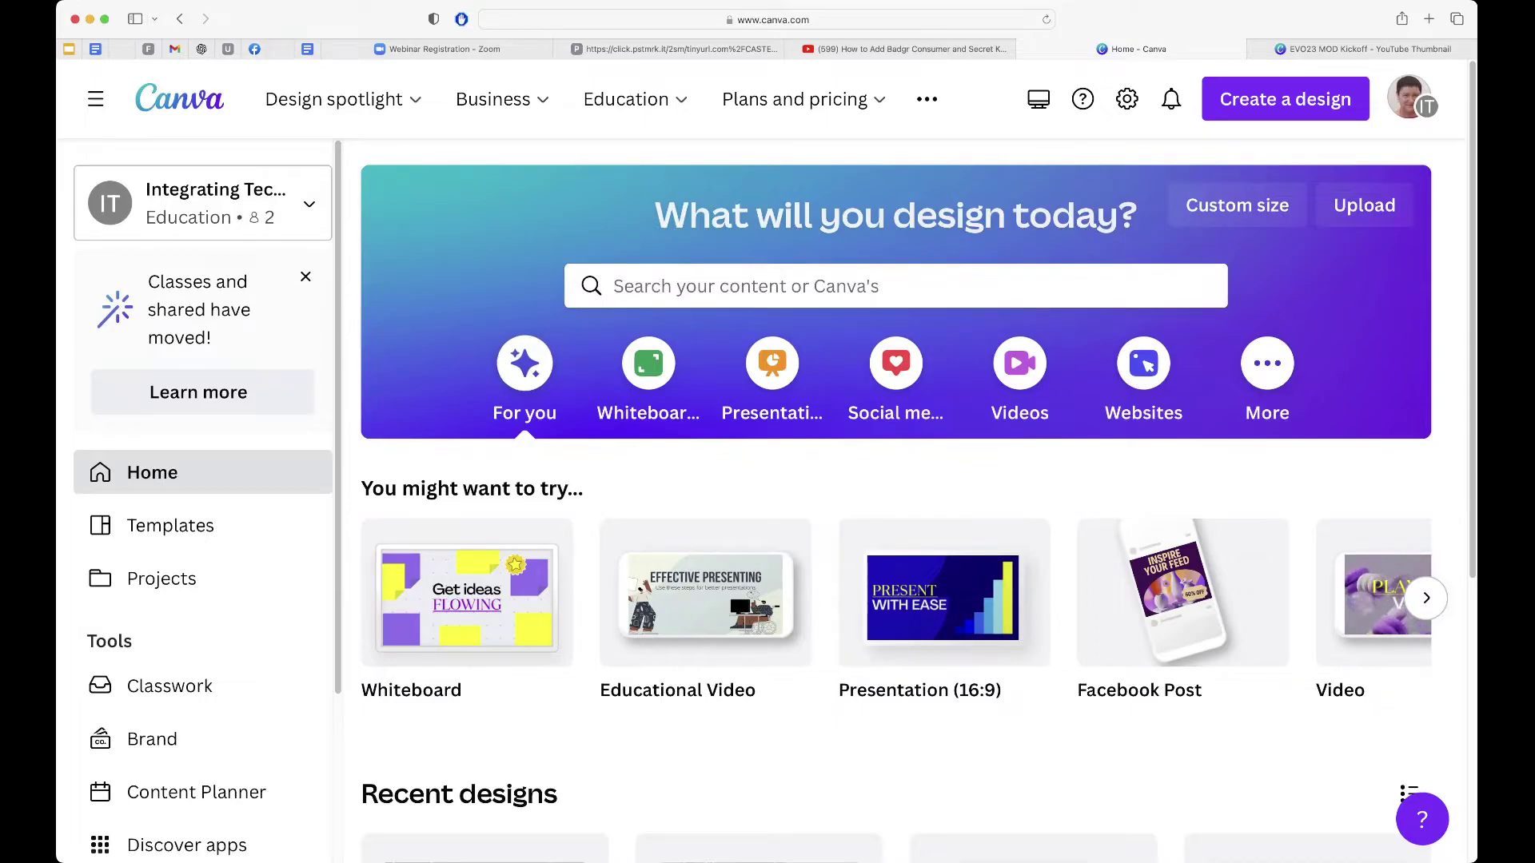
Look through the suggested formats and recent designs on the Integrating Technol... team's home page.
scroll(467, 264, "down", 5)
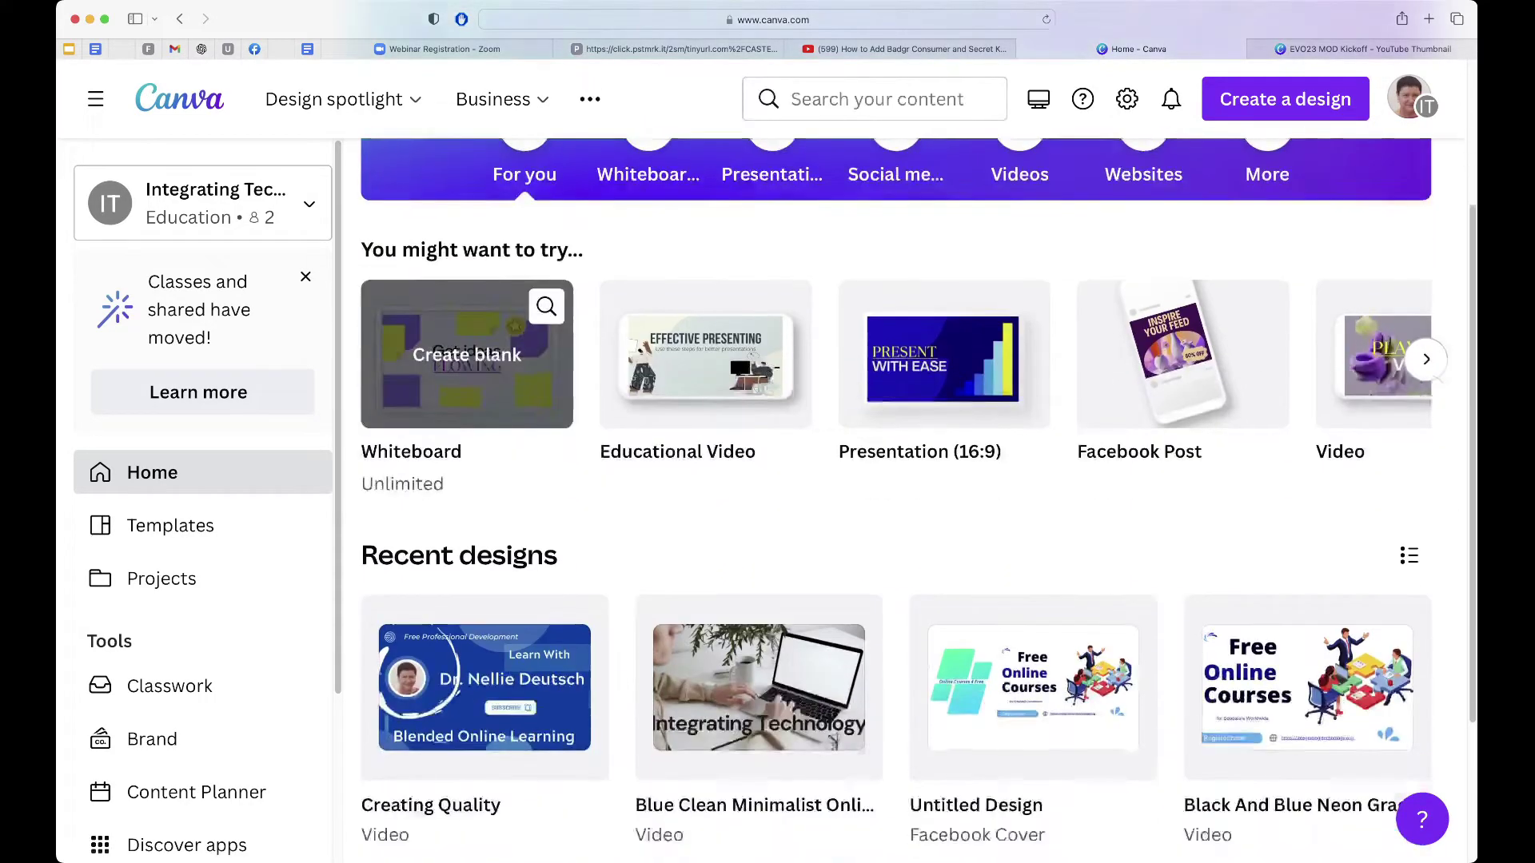
scroll(467, 264, "up", 6)
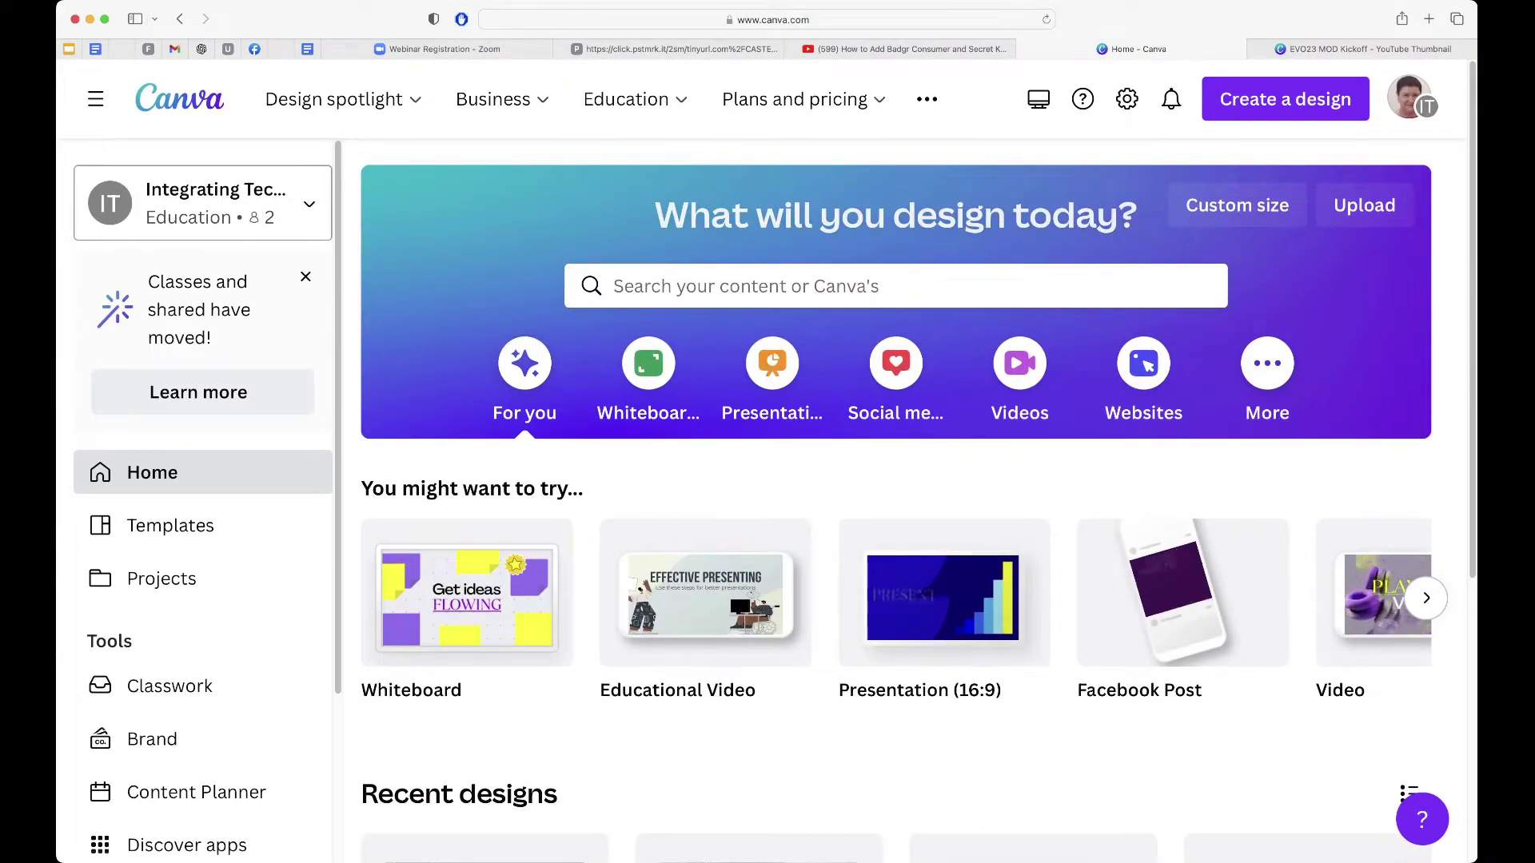
scroll(467, 343, "down", 5)
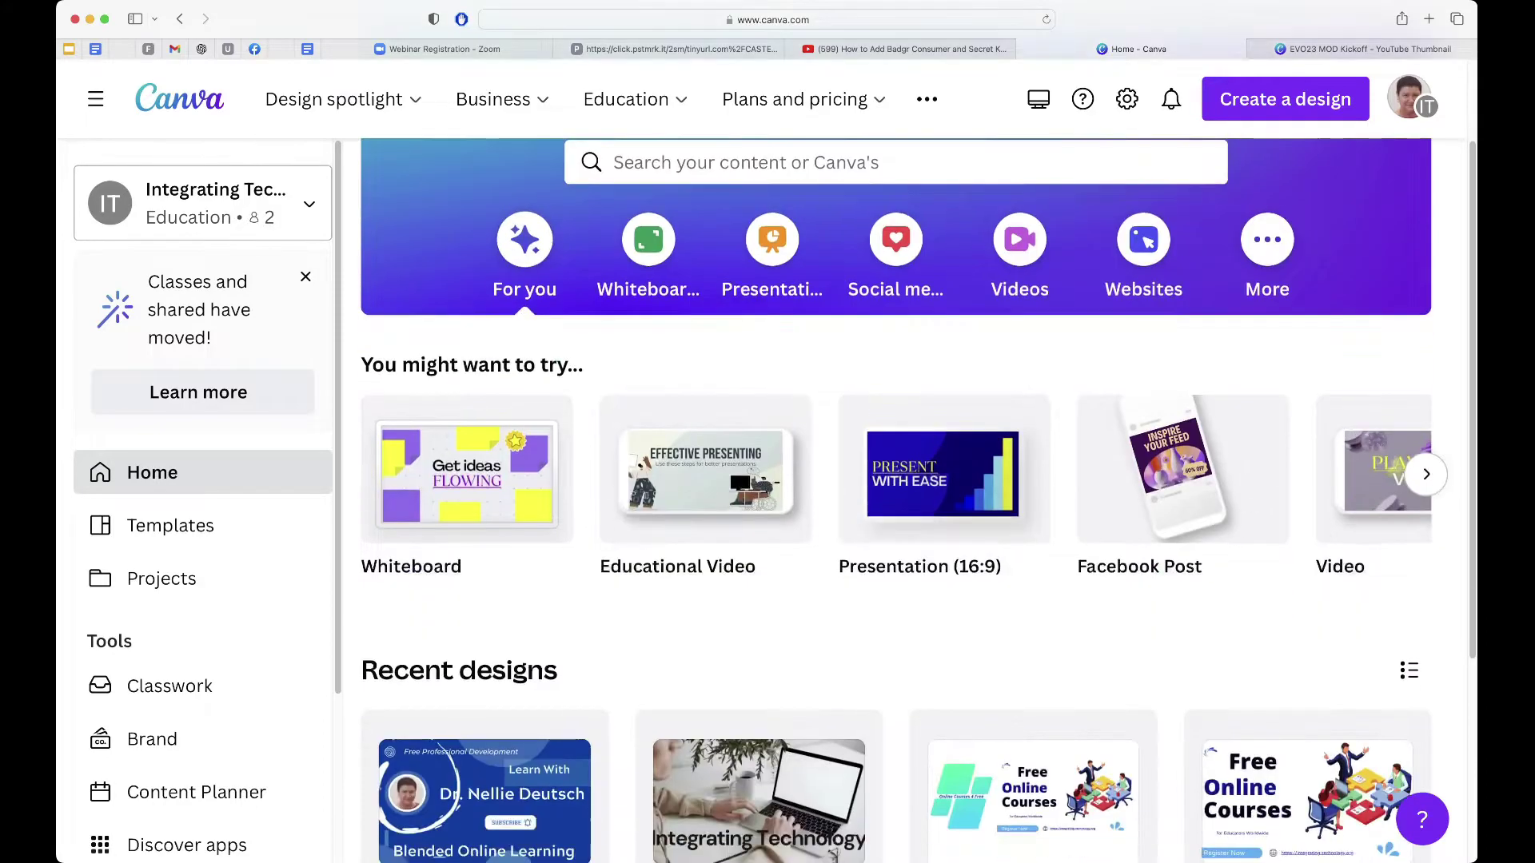
scroll(467, 344, "down", 1)
scroll(467, 344, "up", 3)
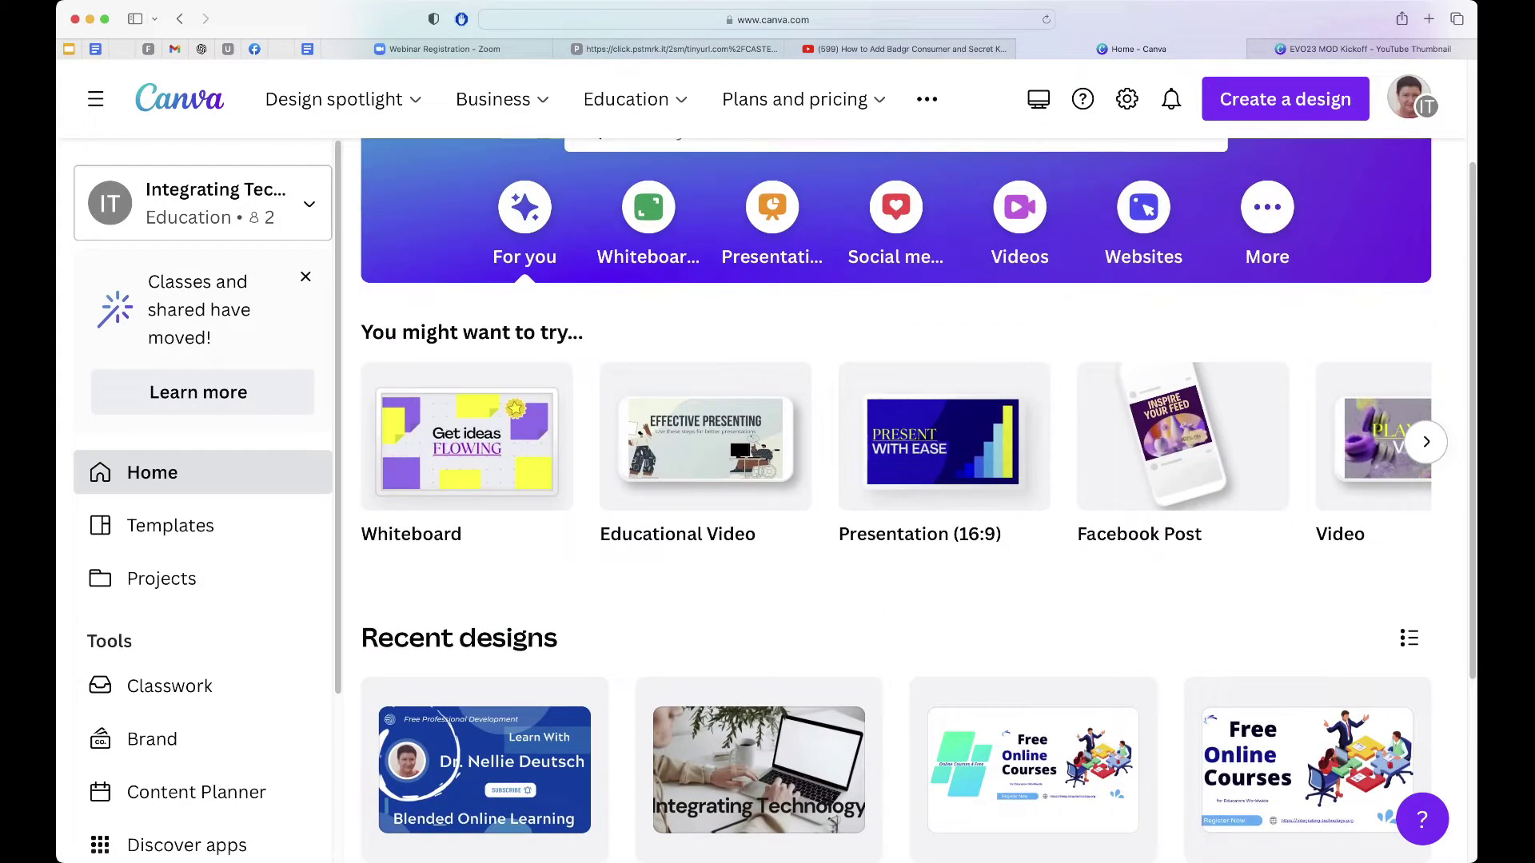
scroll(896, 496, "up", 1)
scroll(895, 496, "down", 1)
Switch back to the Professional Develo... team and look through its recent designs.
left_click(202, 203)
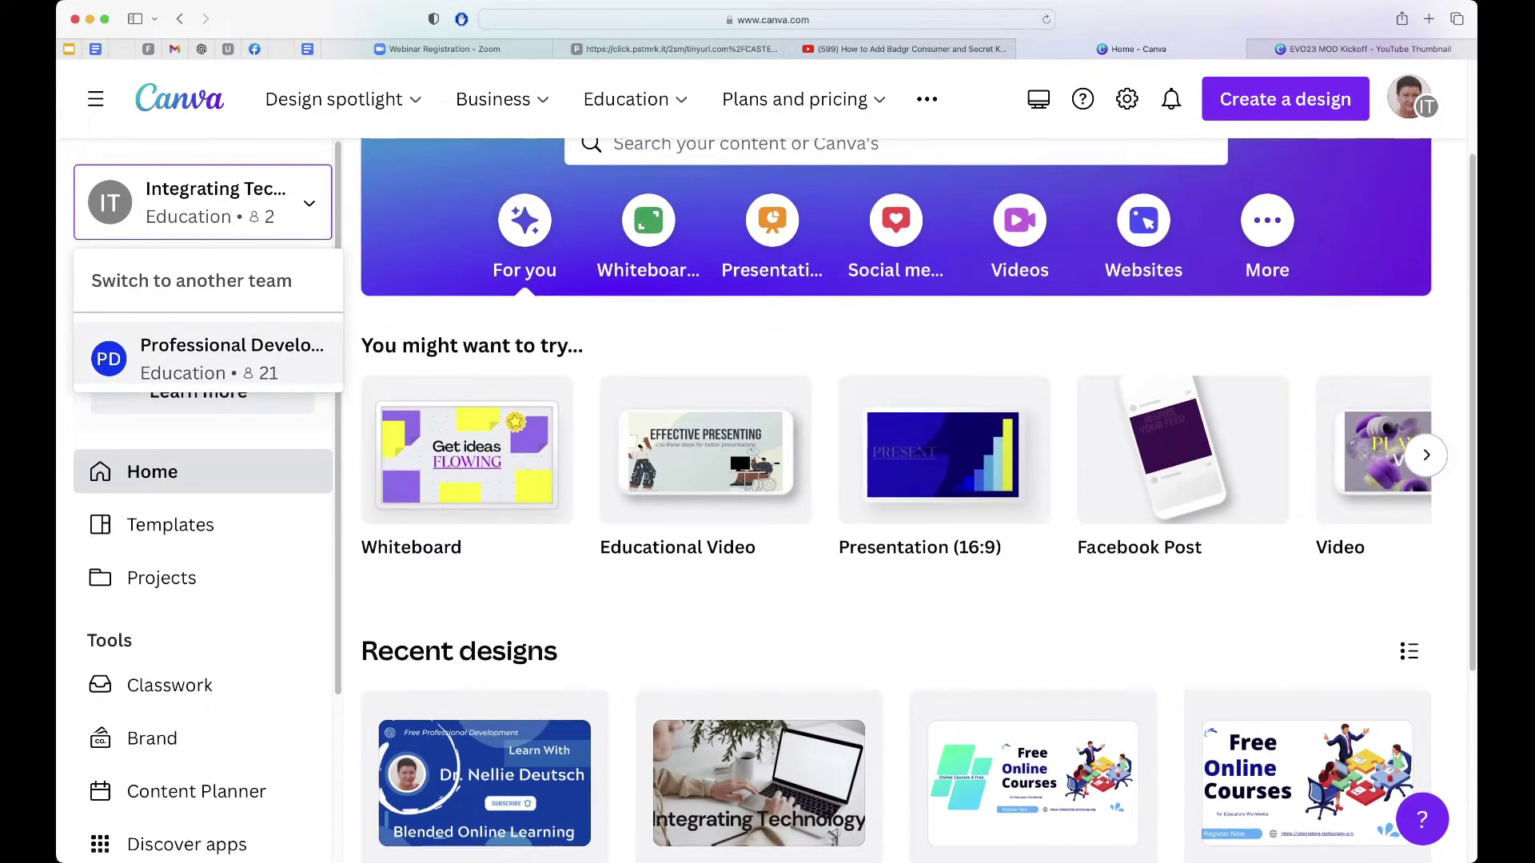
left_click(208, 358)
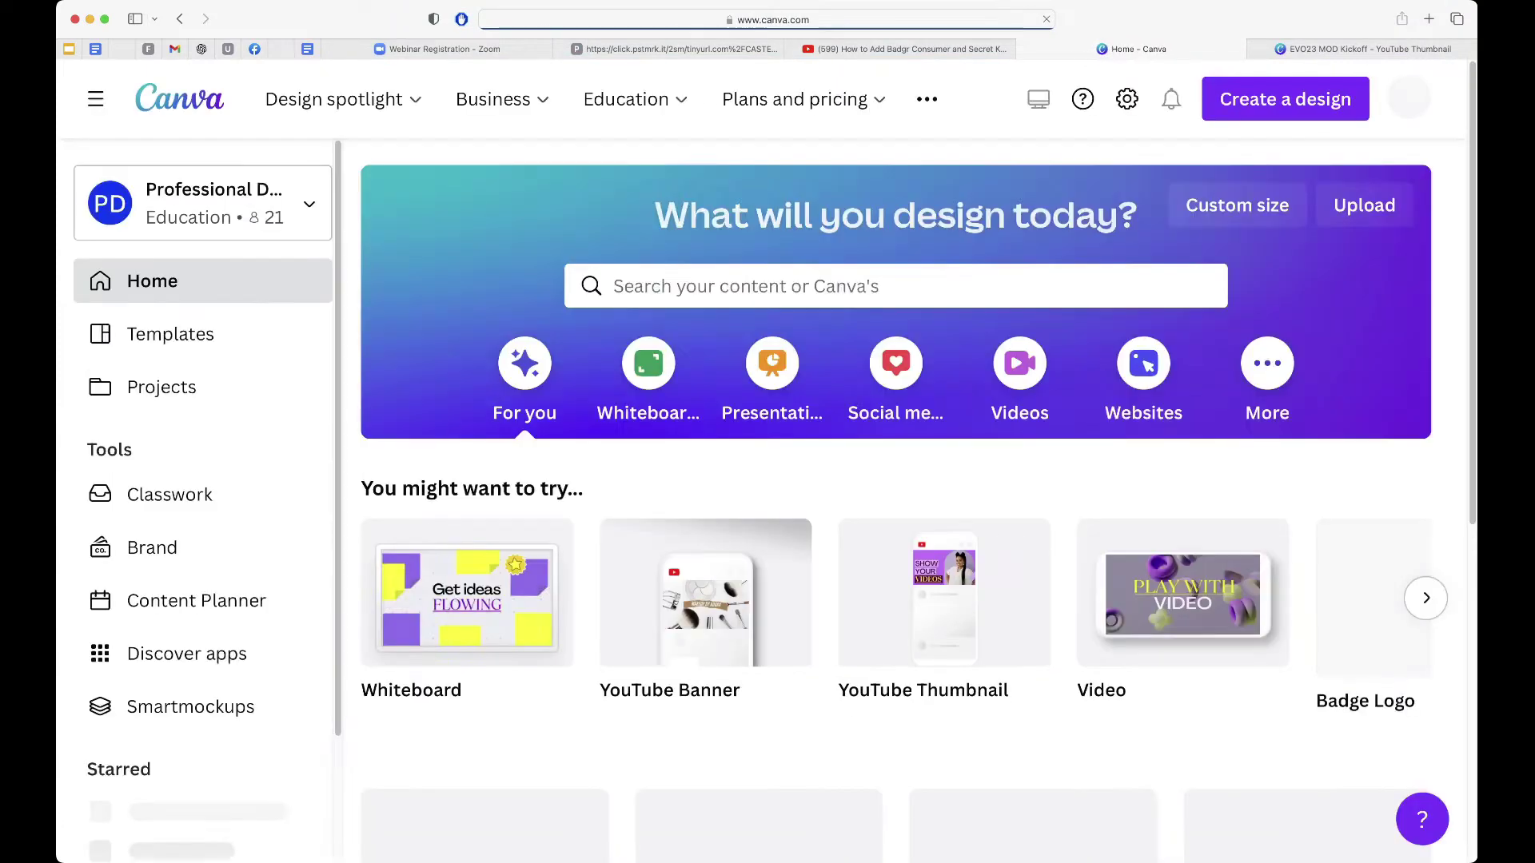
scroll(904, 479, "down", 5)
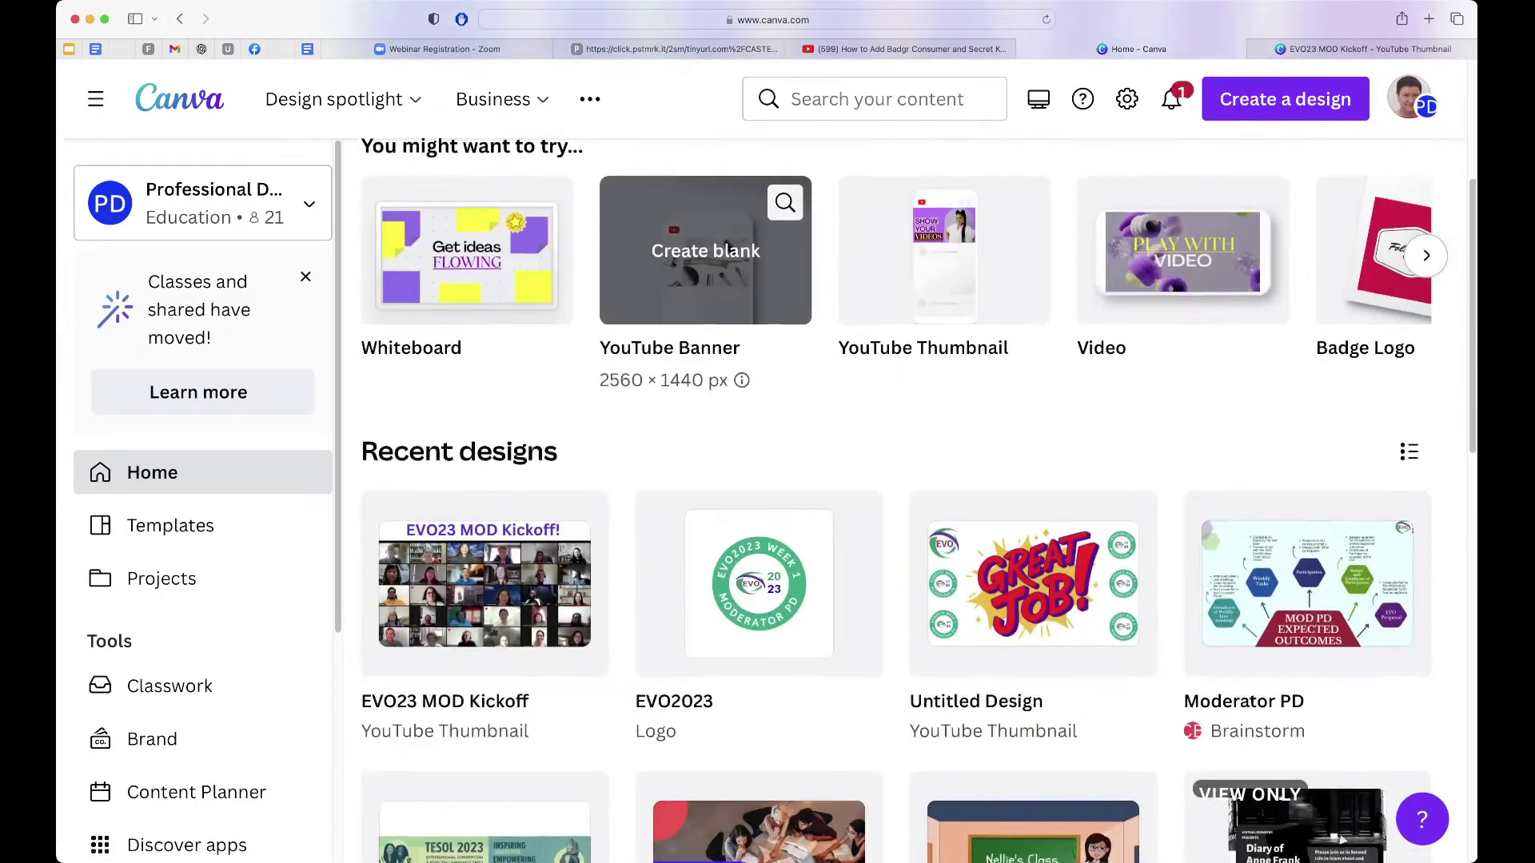
scroll(880, 480, "down", 1)
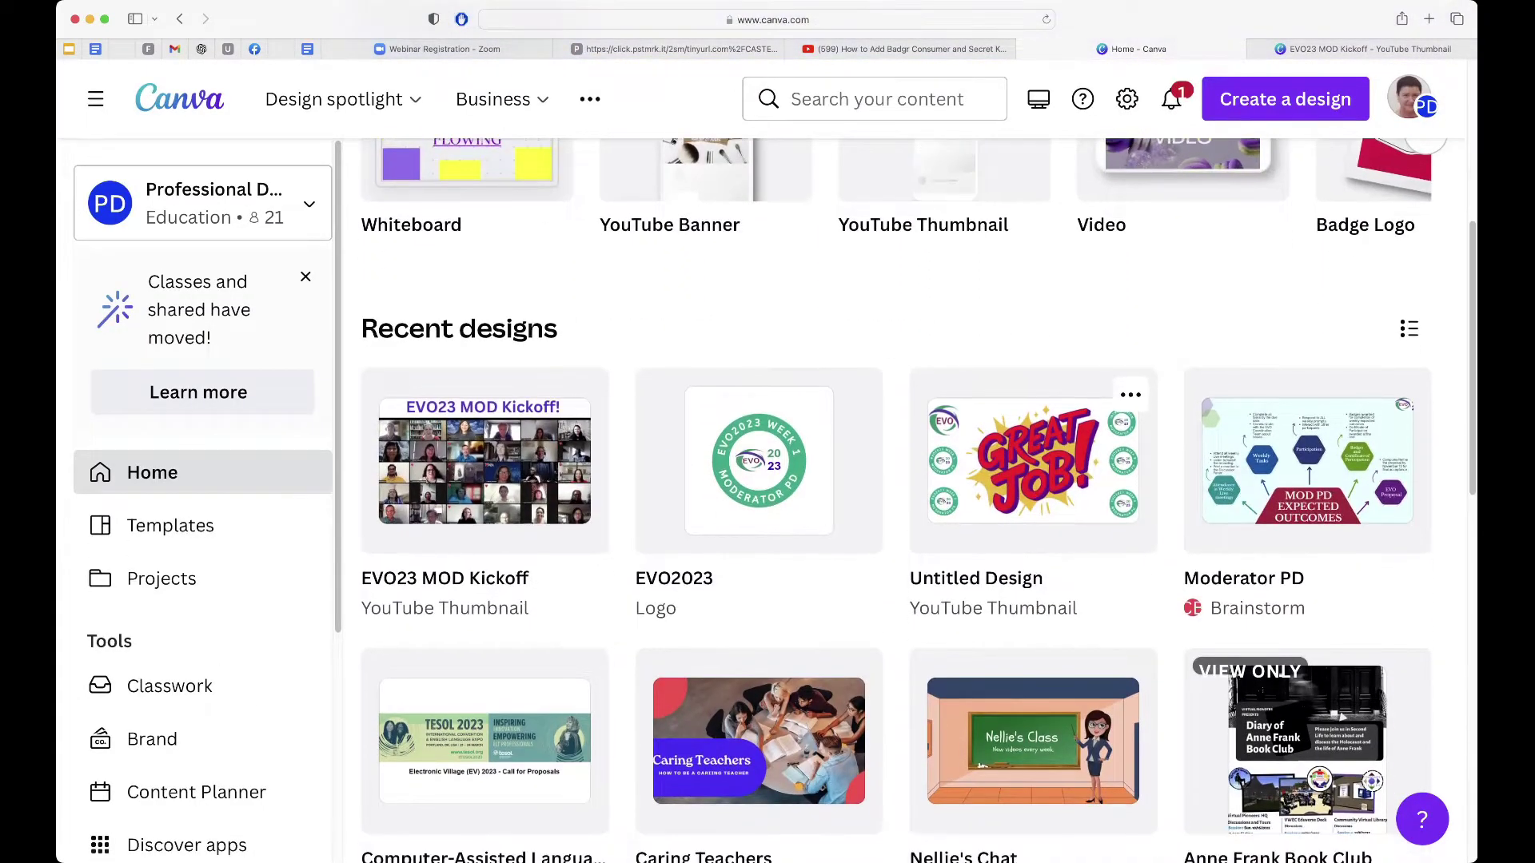
scroll(759, 448, "down", 4)
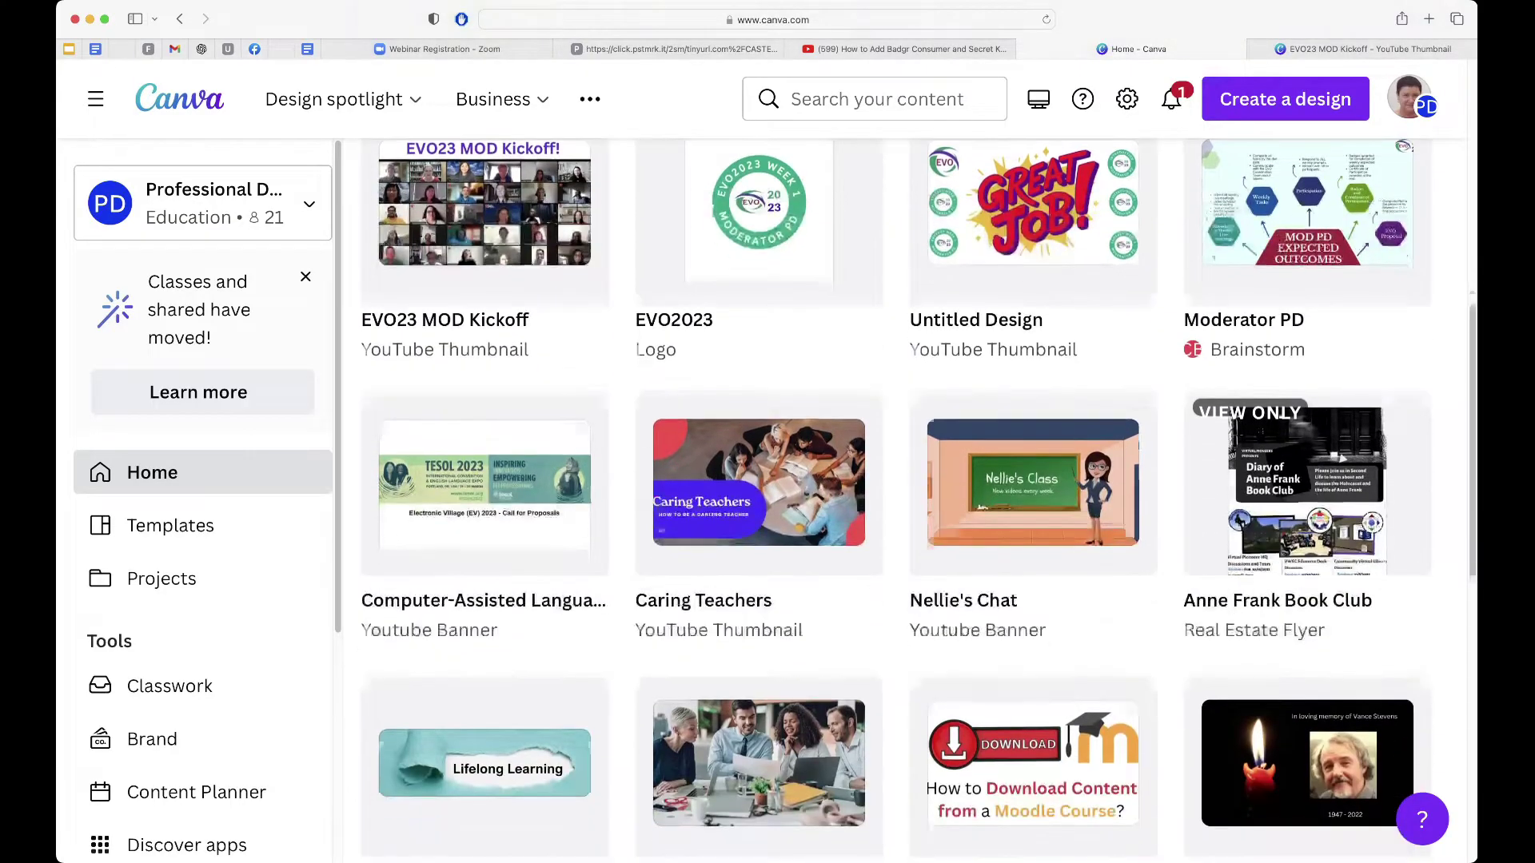
scroll(895, 480, "down", 3)
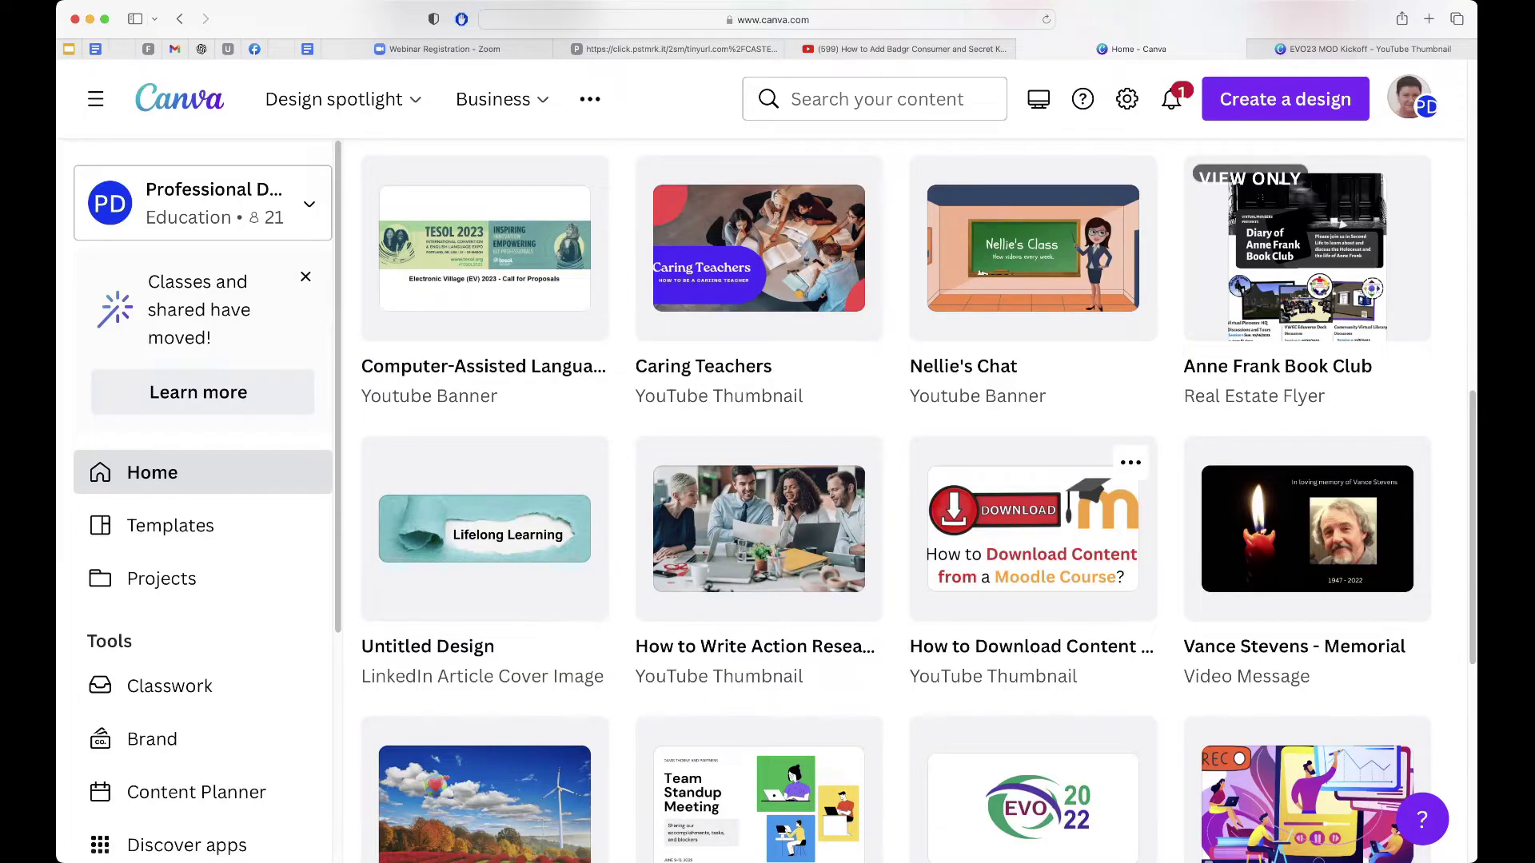
Open the "How to Download Content from a Moodle Course?" design in the browser instead of the desktop app.
left_click(1032, 528)
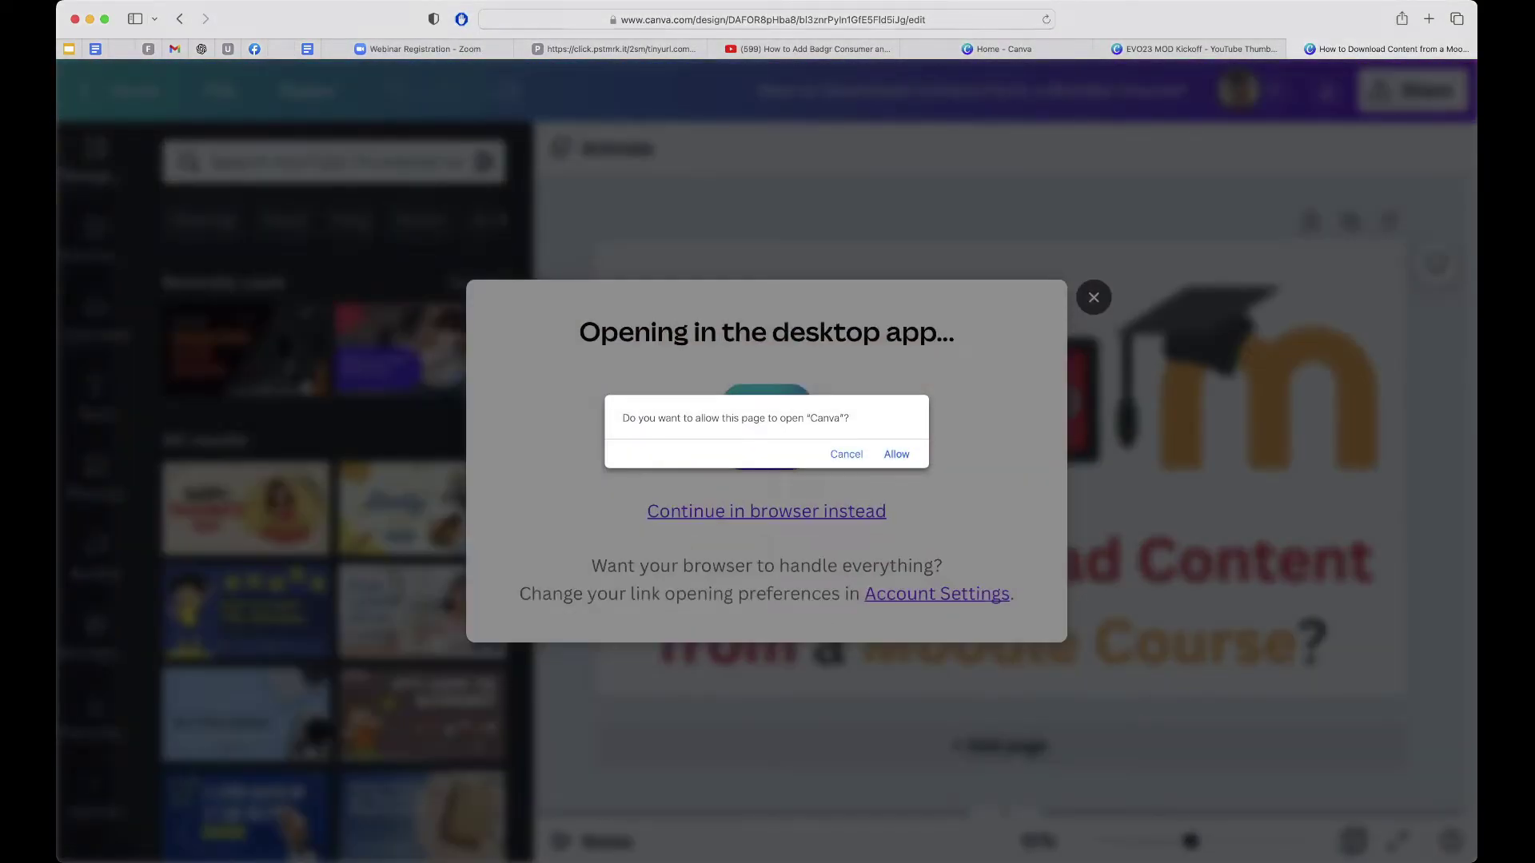
key("Return")
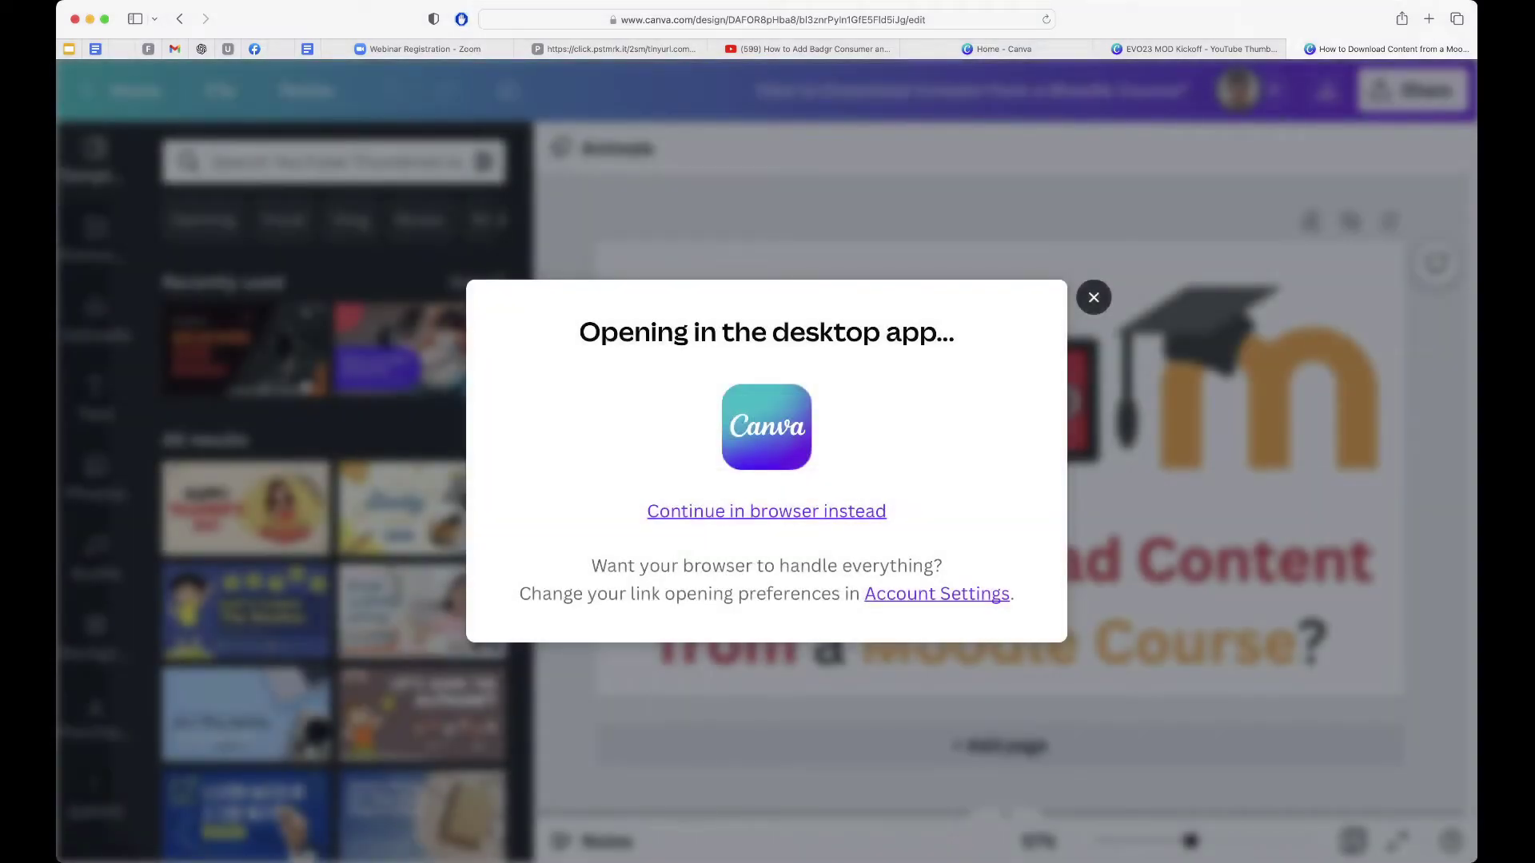
left_click(765, 511)
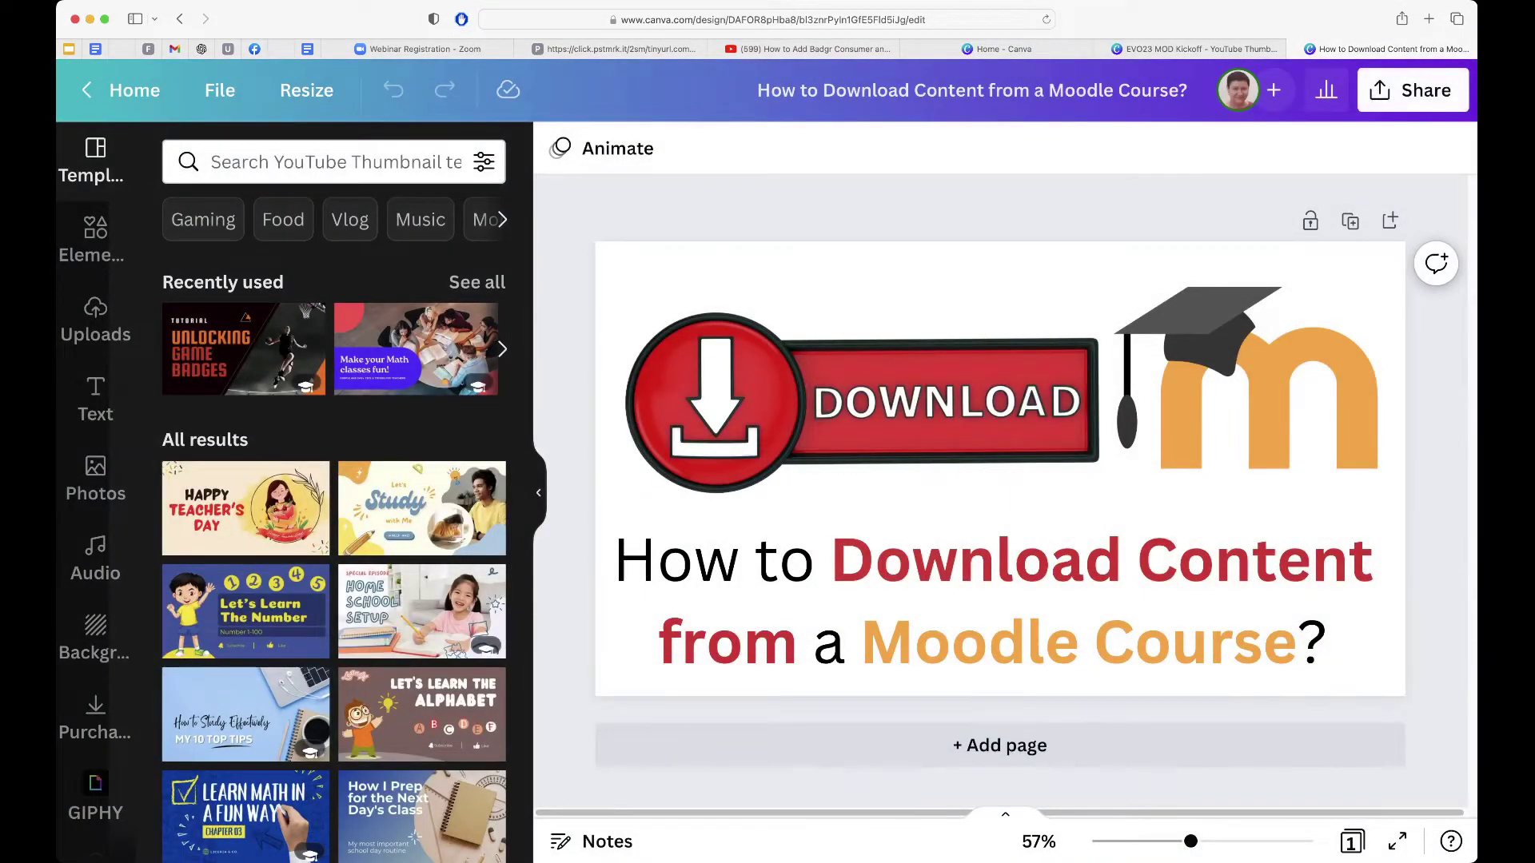
Open the Moodle design's share options, review the social media destinations, and return to the main share options.
left_click(1412, 89)
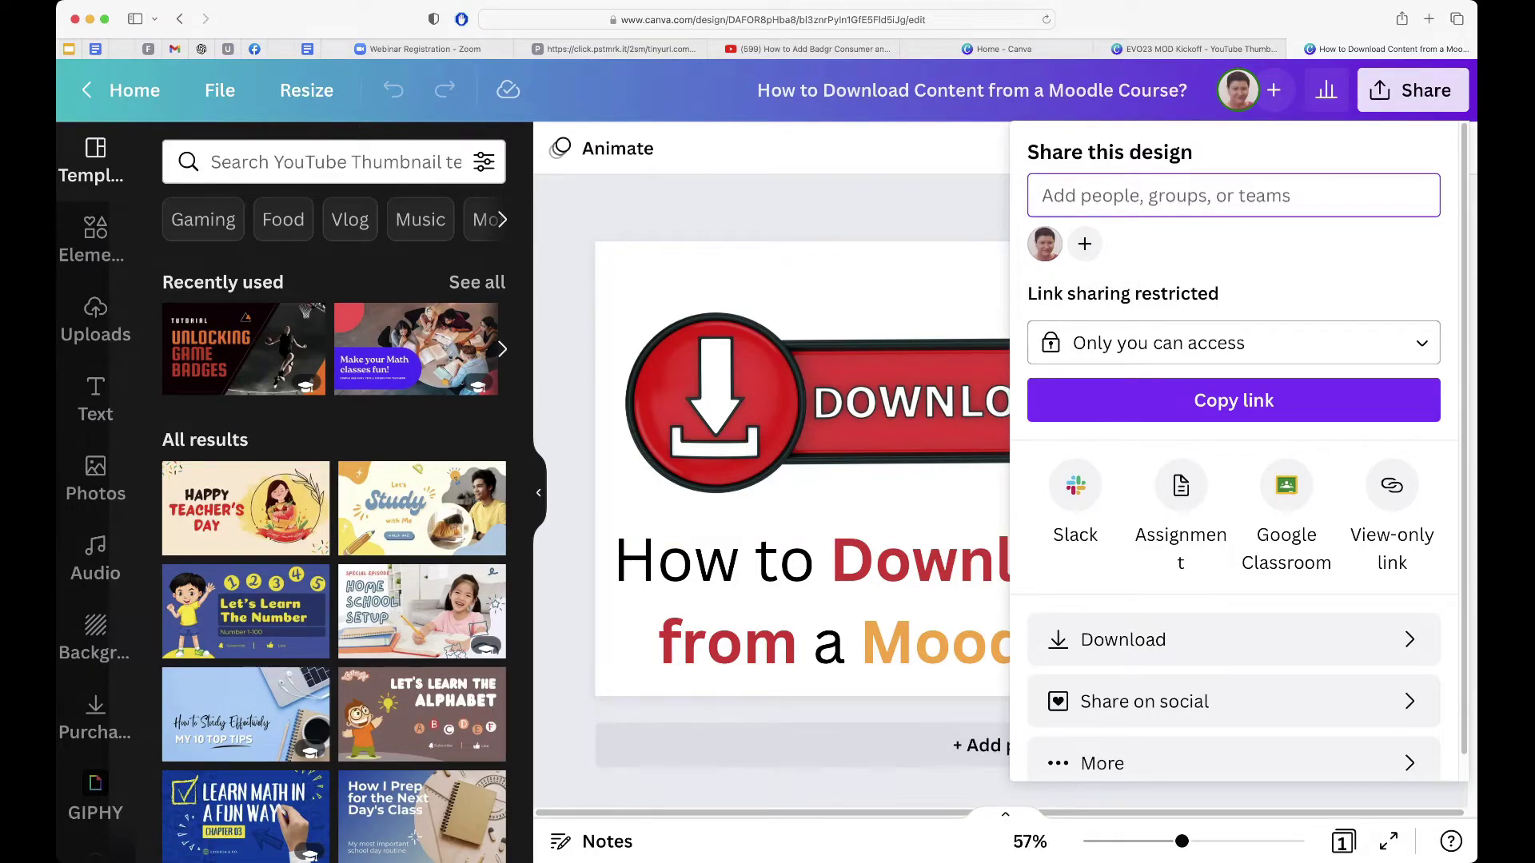
scroll(1239, 447, "down", 1)
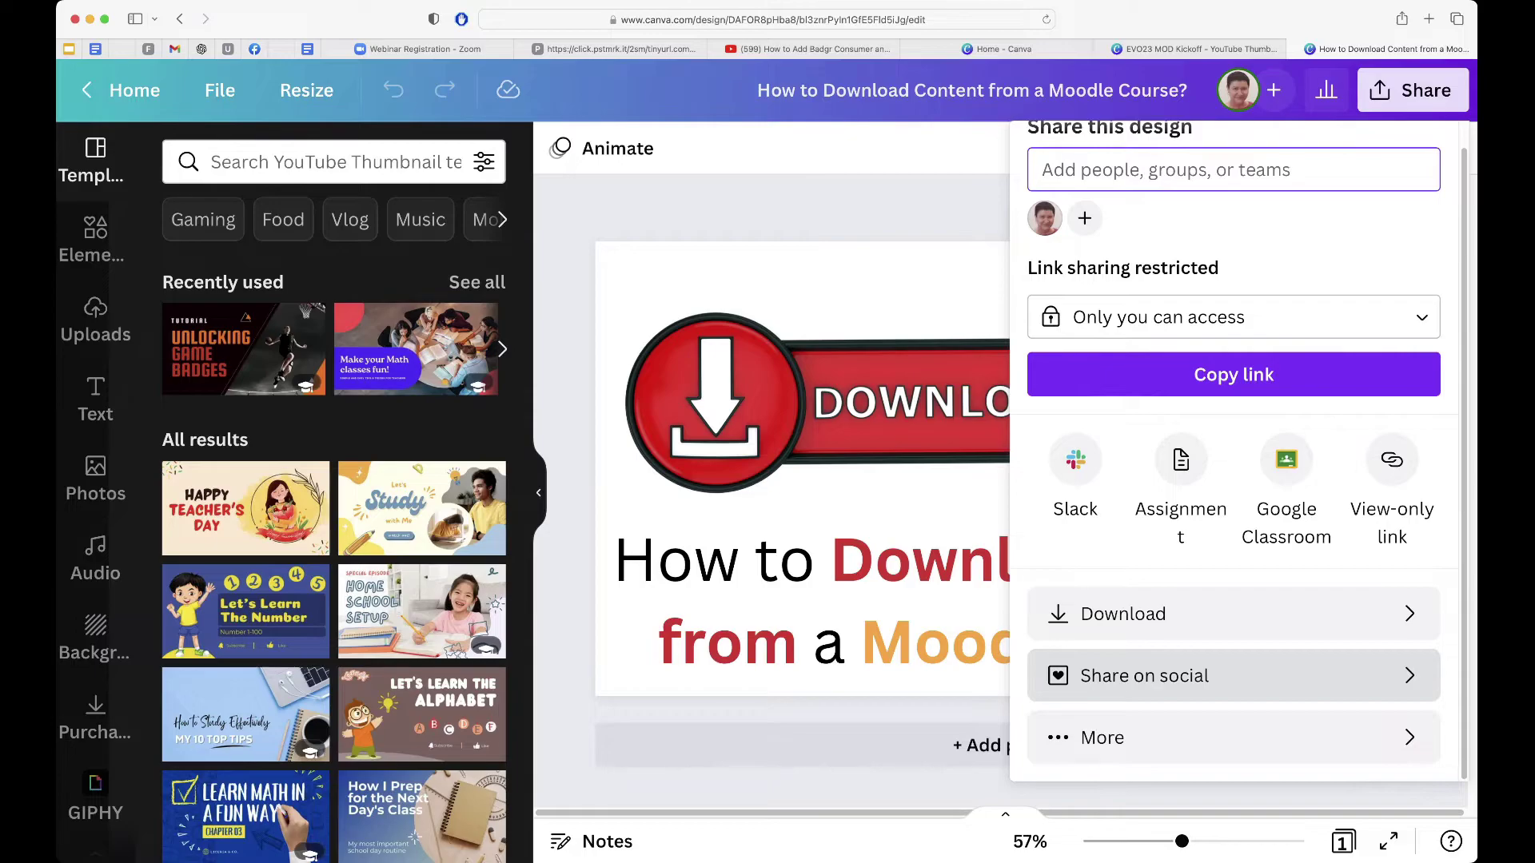
left_click(1143, 675)
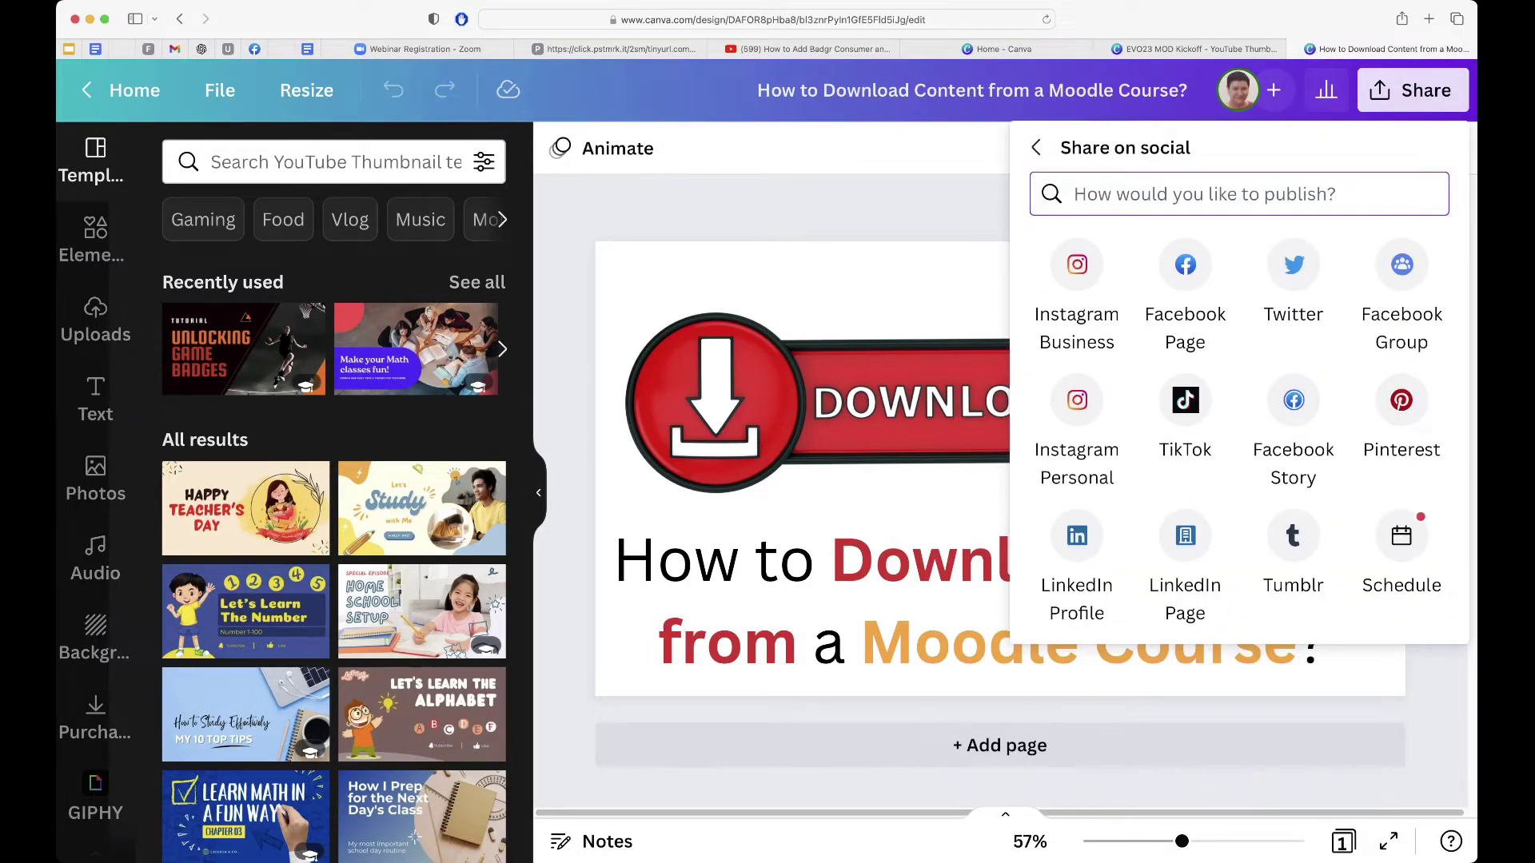
left_click(1036, 147)
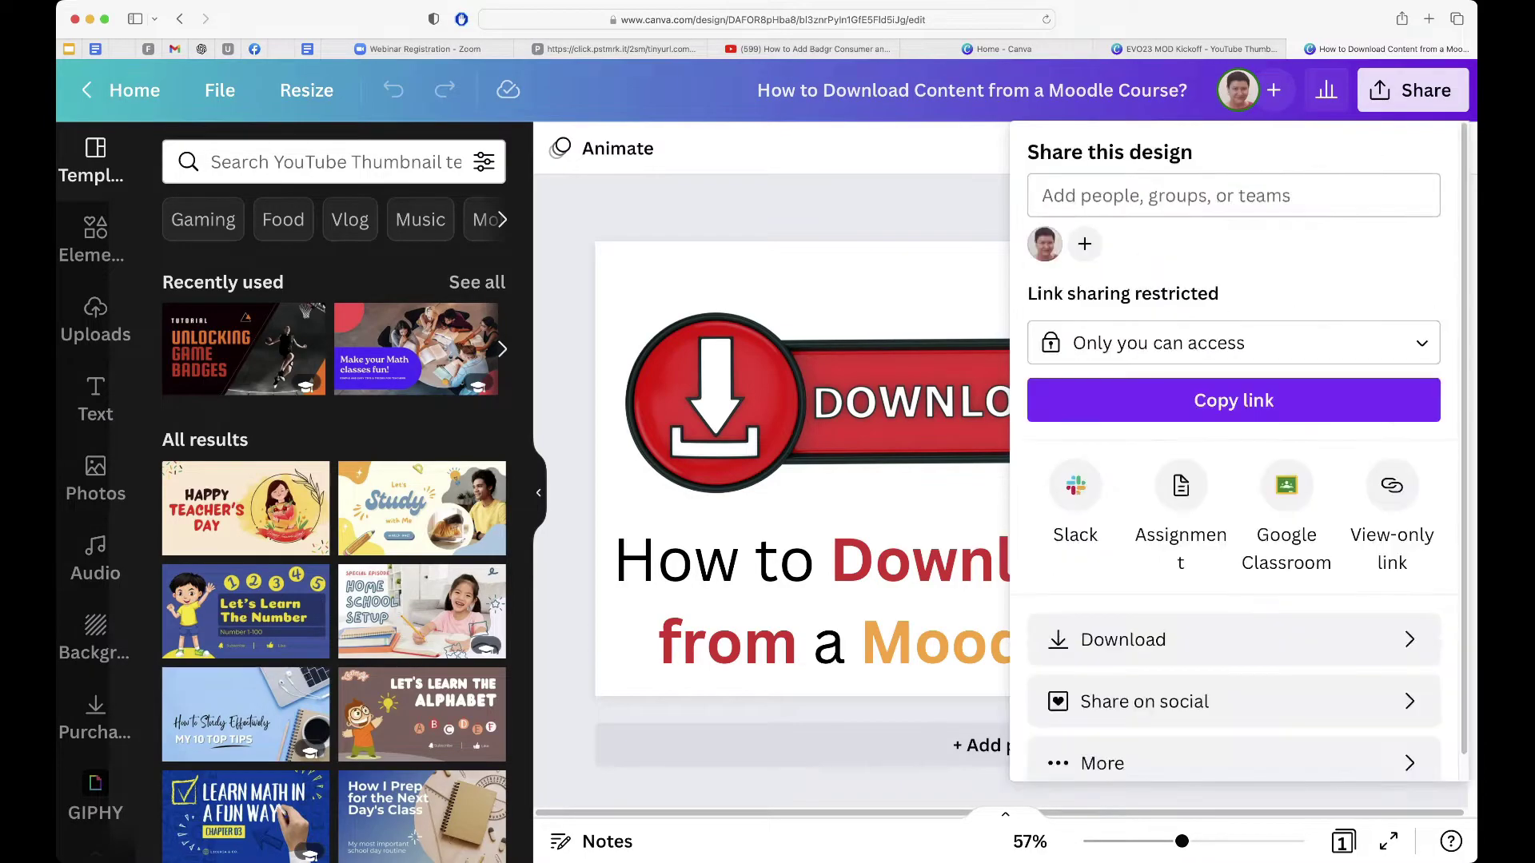
Look through the full list of share, social, save, messaging and other publishing options for the Moodle design, and close it.
scroll(1233, 640, "down", 1)
left_click(1233, 736)
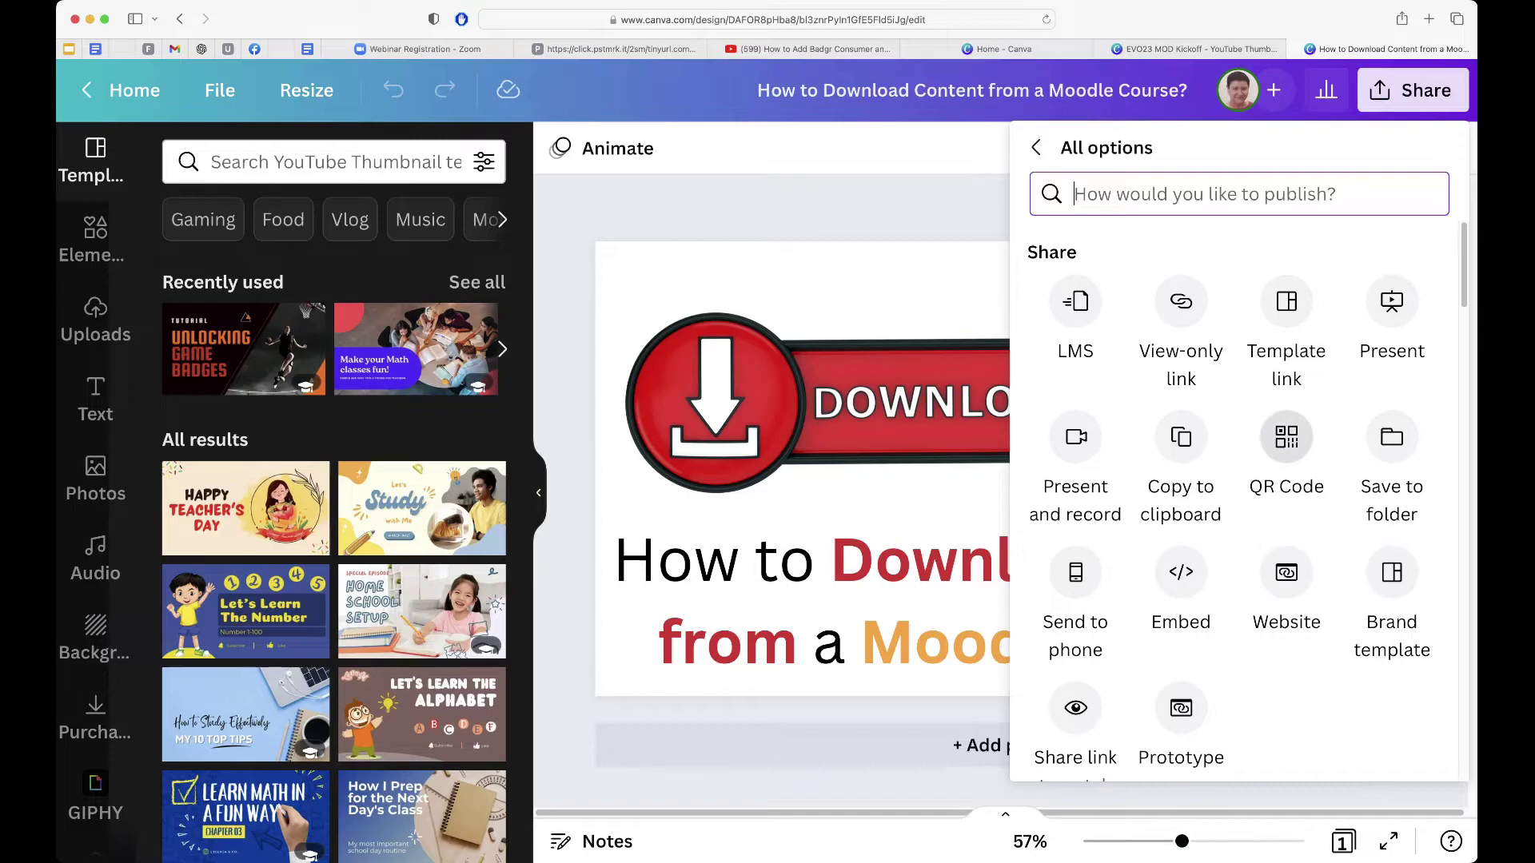
scroll(1239, 504, "down", 4)
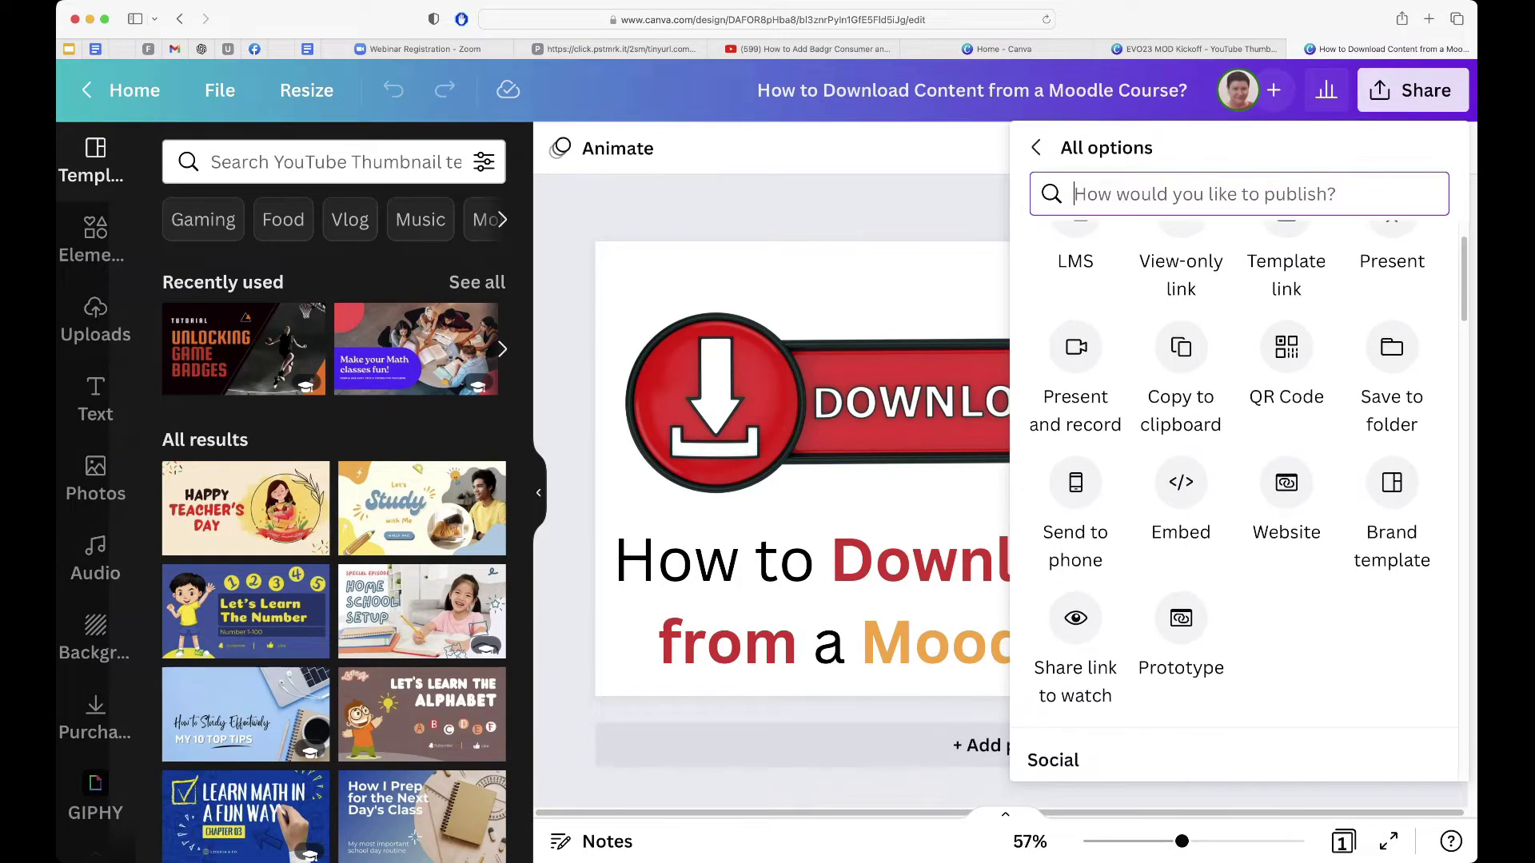
scroll(1239, 503, "down", 3)
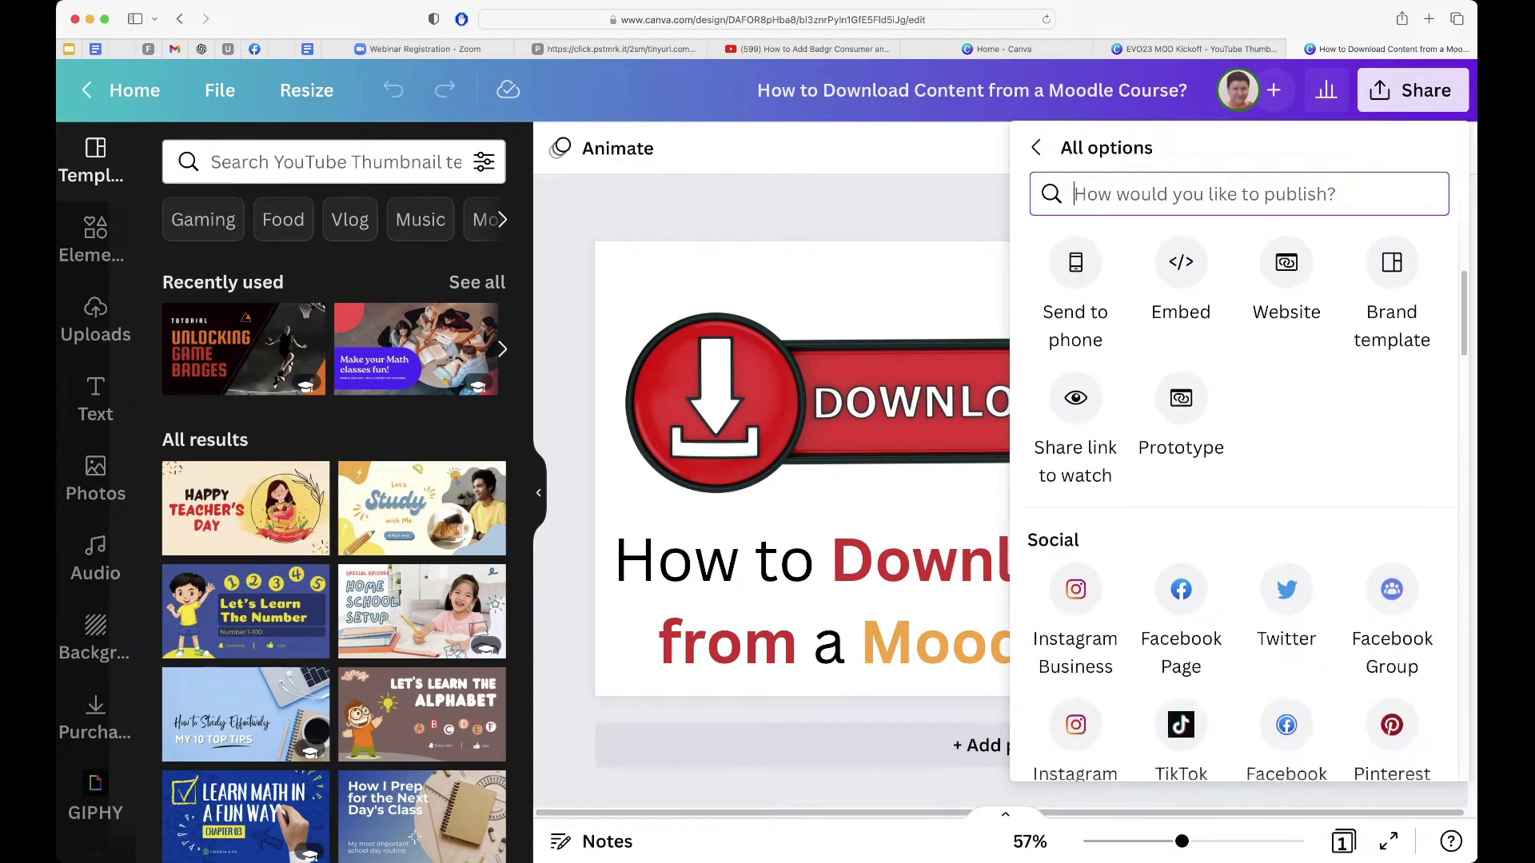
scroll(1239, 503, "down", 5)
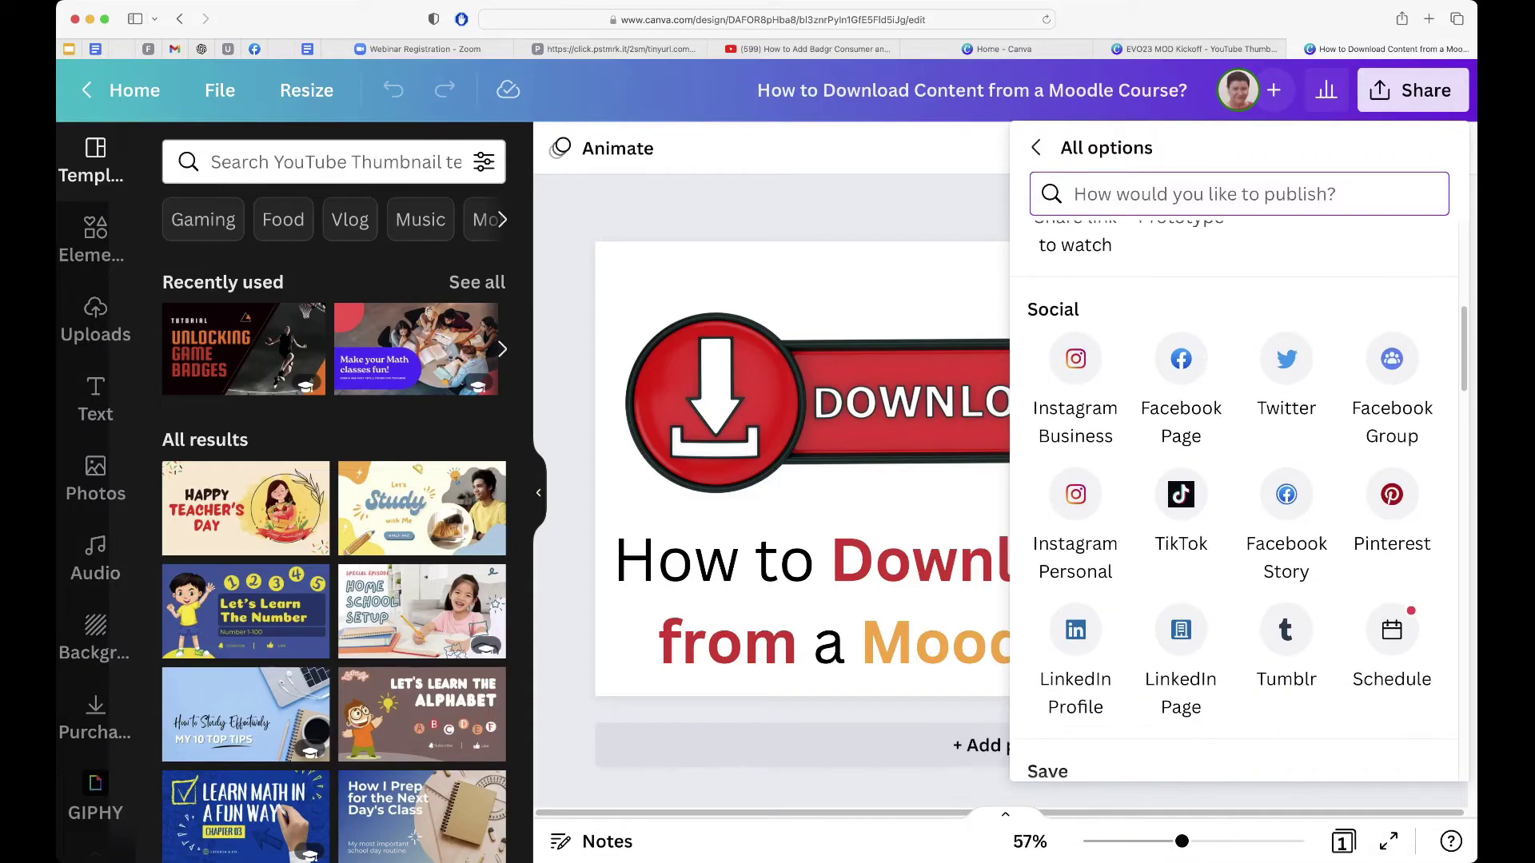
scroll(1239, 504, "down", 3)
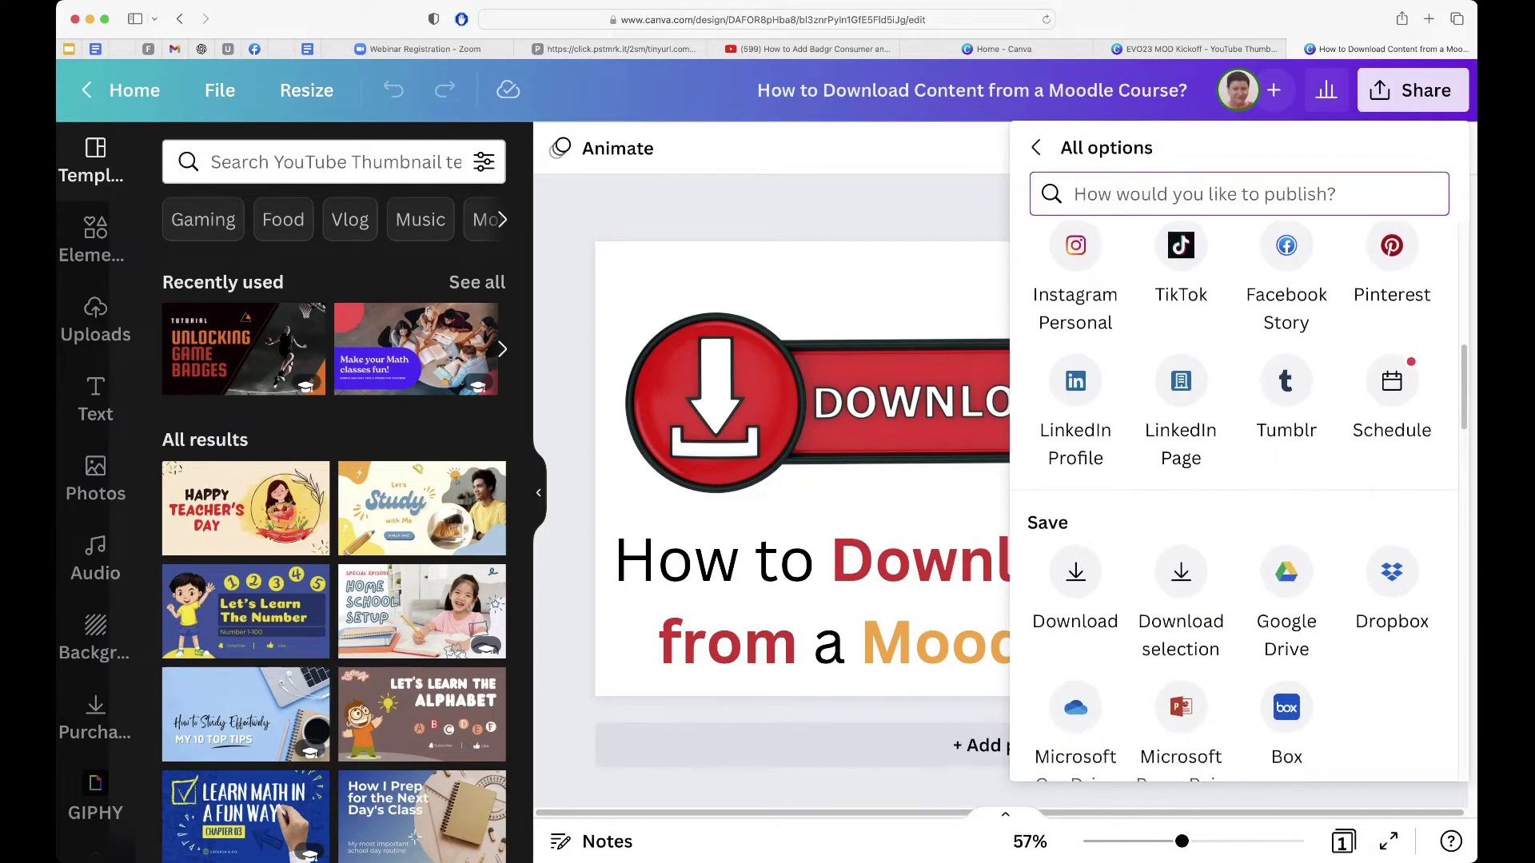
scroll(1239, 504, "down", 5)
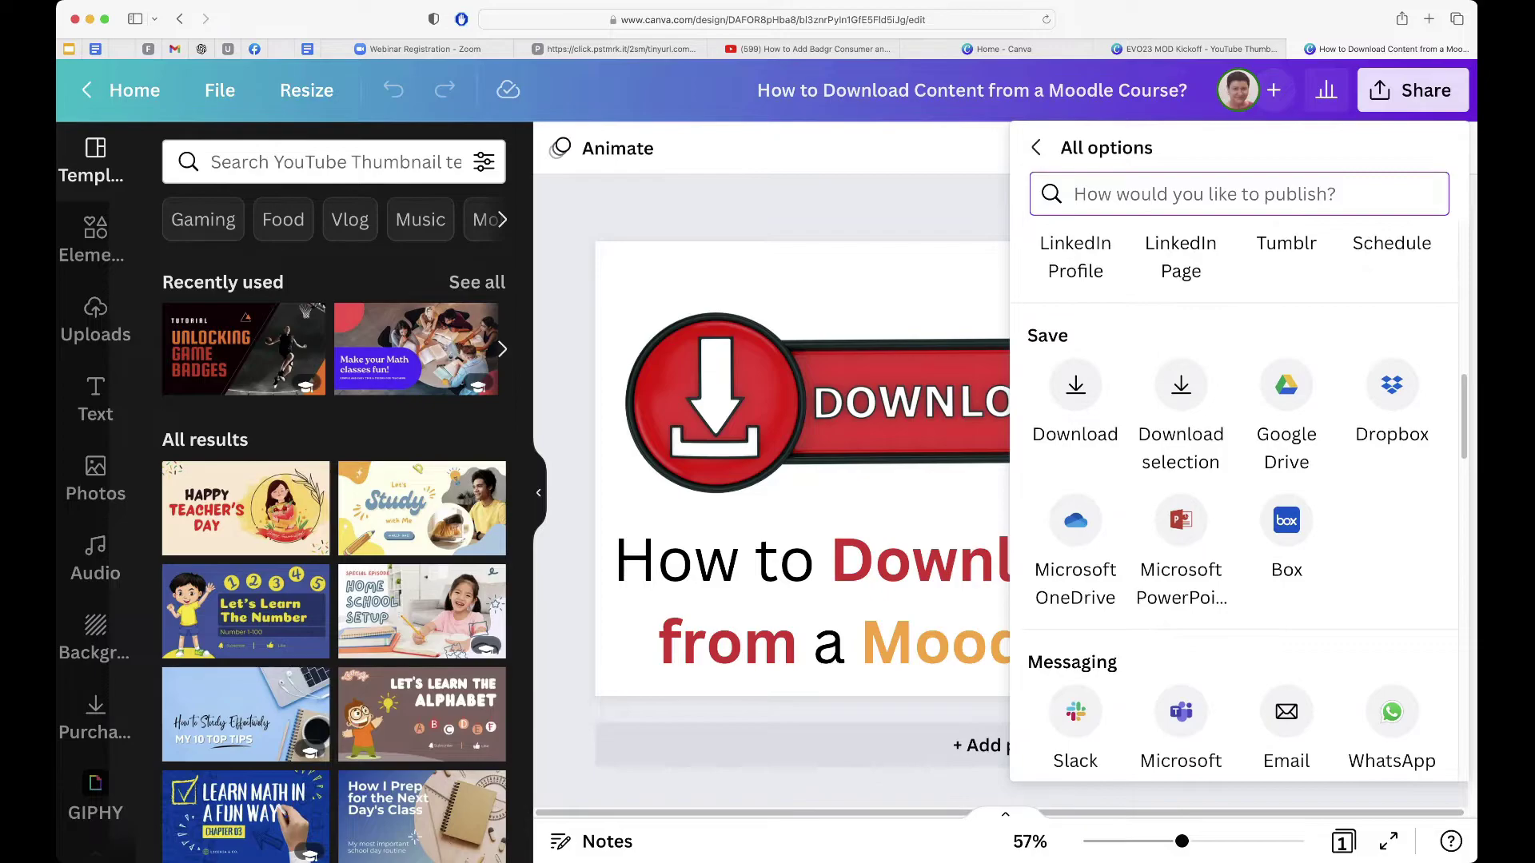
scroll(1239, 504, "down", 2)
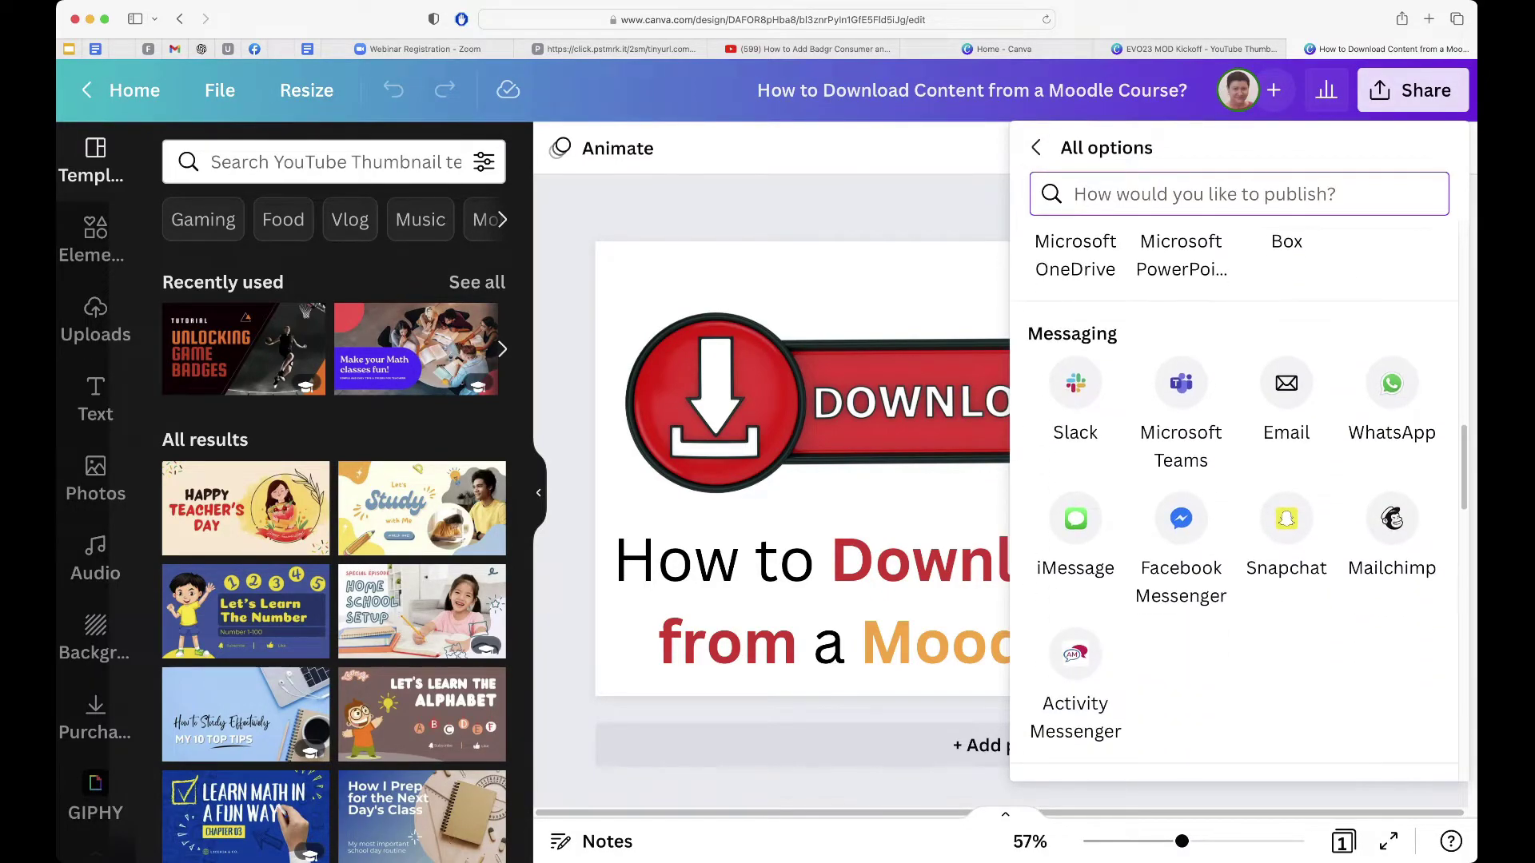
scroll(1238, 504, "down", 3)
scroll(1239, 503, "down", 8)
scroll(1239, 503, "down", 5)
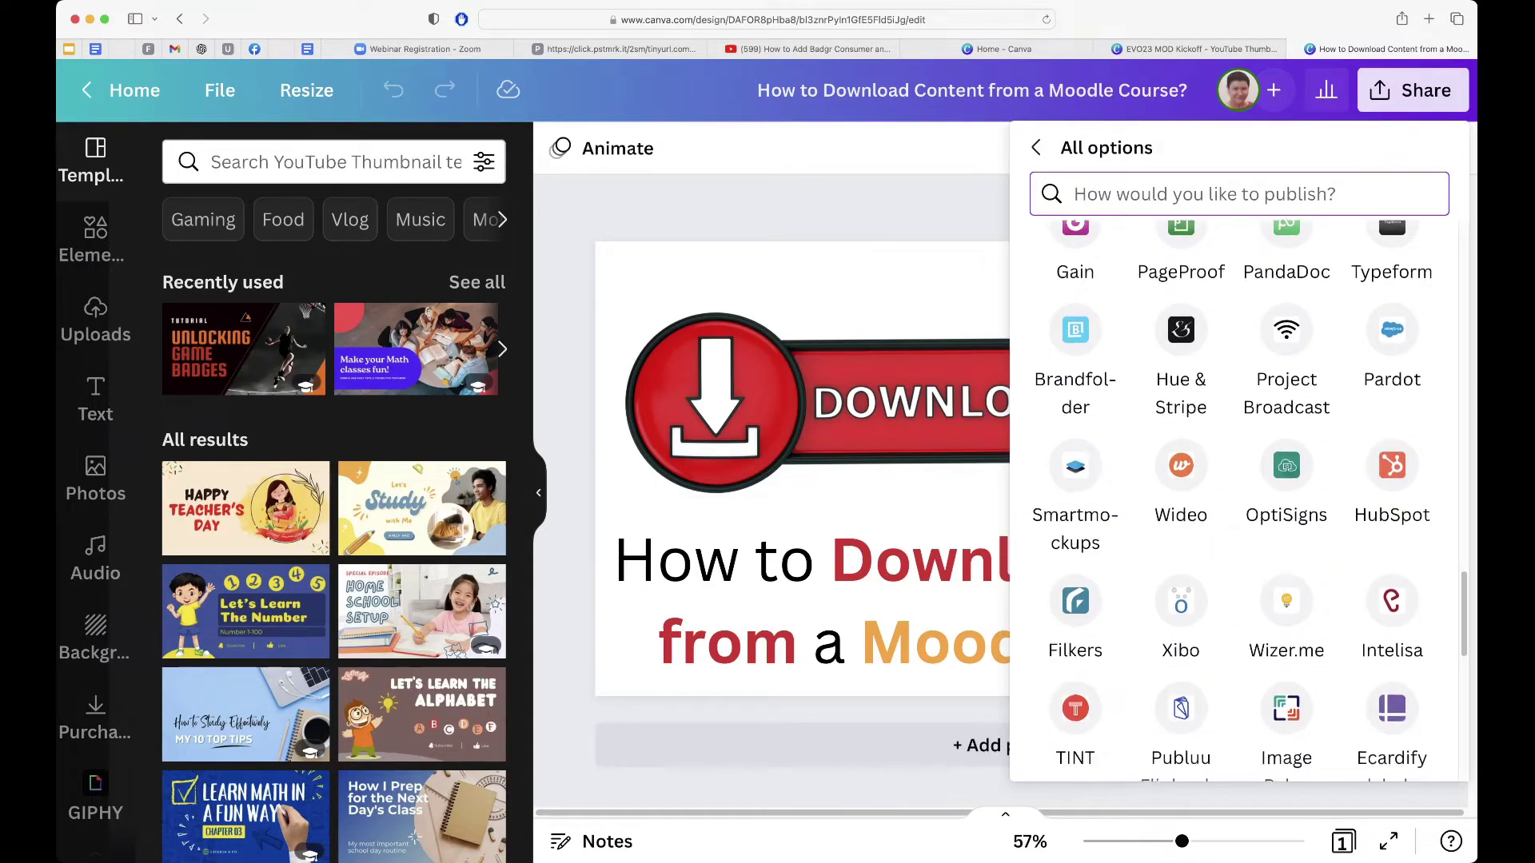
scroll(1239, 503, "down", 6)
scroll(1239, 504, "down", 7)
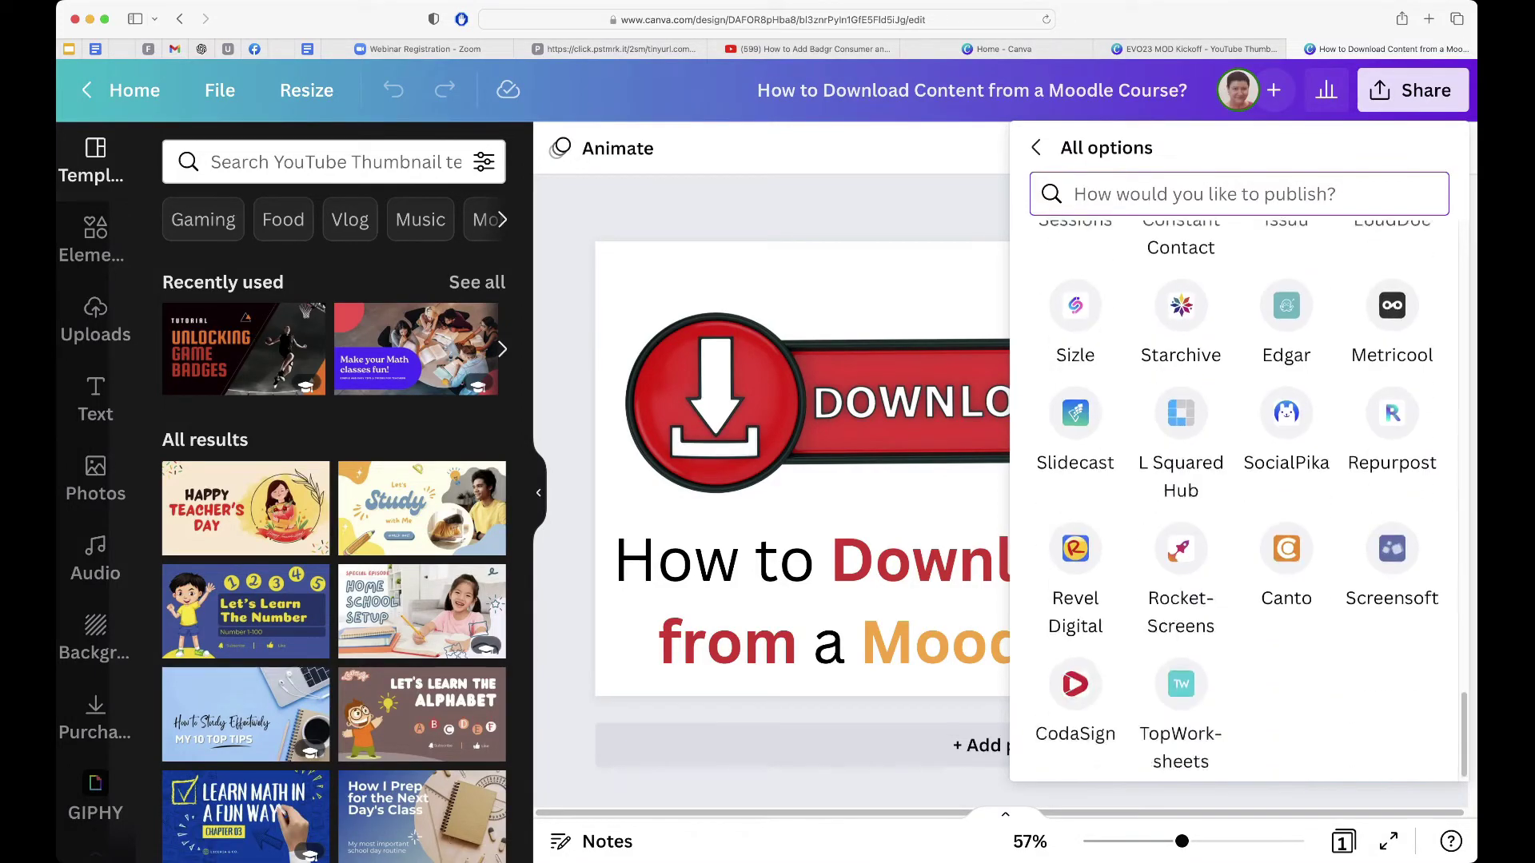
scroll(1239, 503, "up", 6)
scroll(1239, 504, "up", 20)
scroll(1239, 504, "up", 20)
scroll(1239, 504, "up", 5)
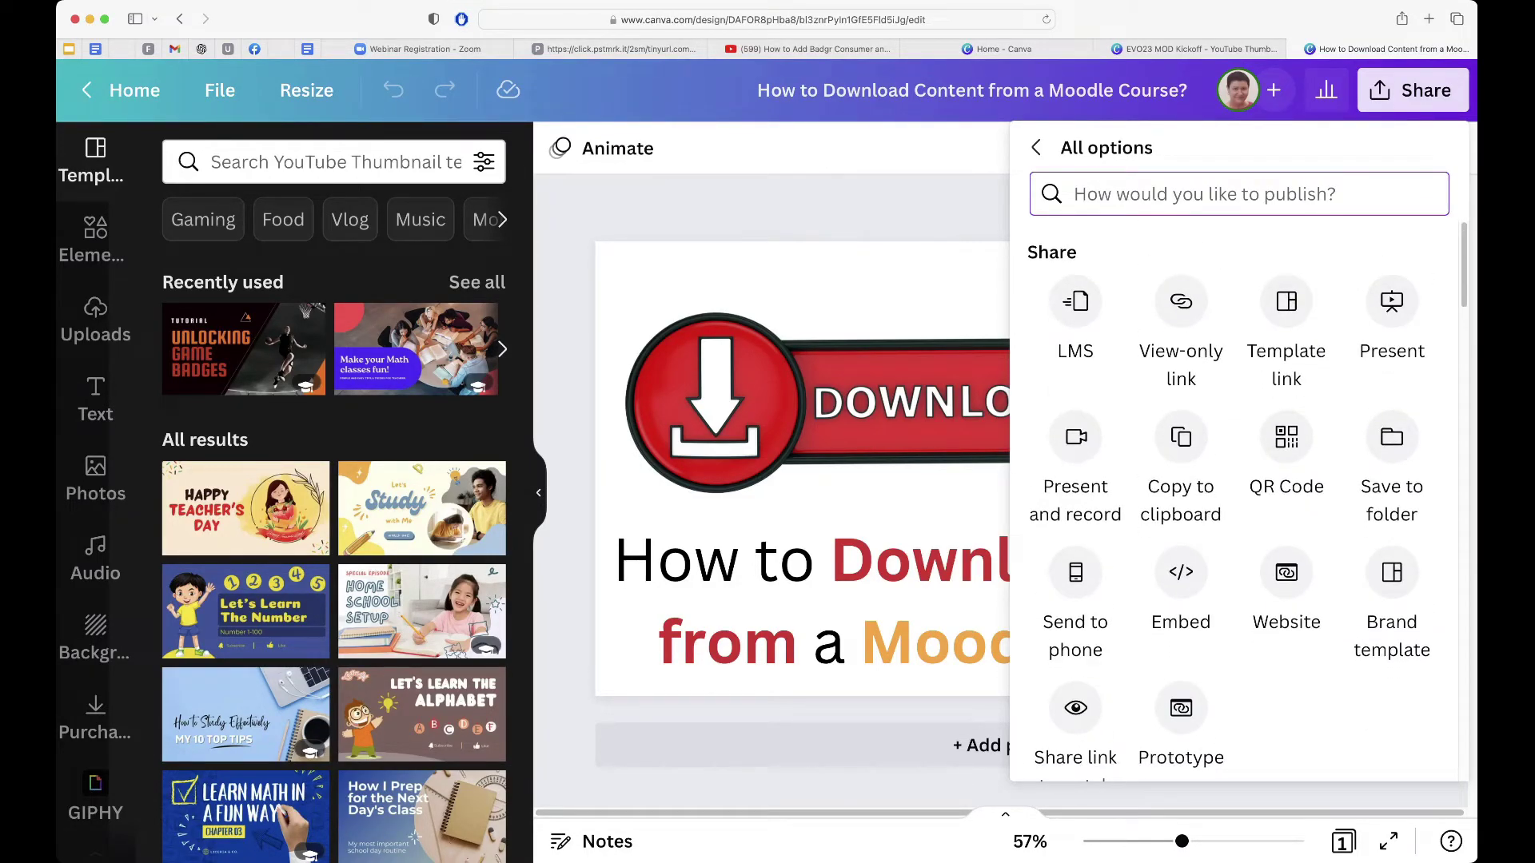
key("Escape")
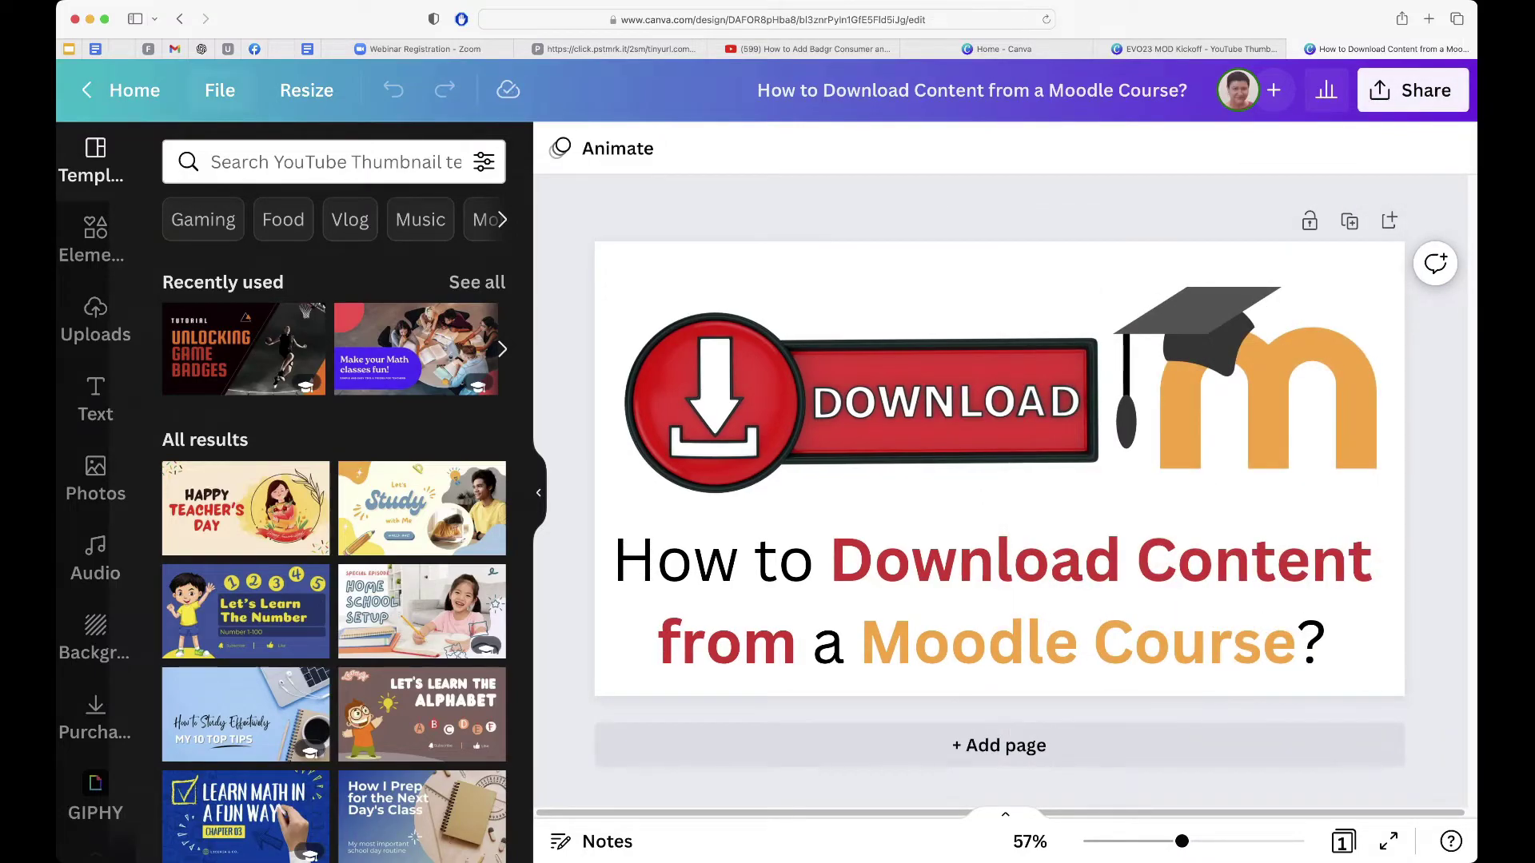
Return to the home page and open the EVO23 MOD Kickoff design in the browser, dismissing the desktop app prompts.
left_click(121, 90)
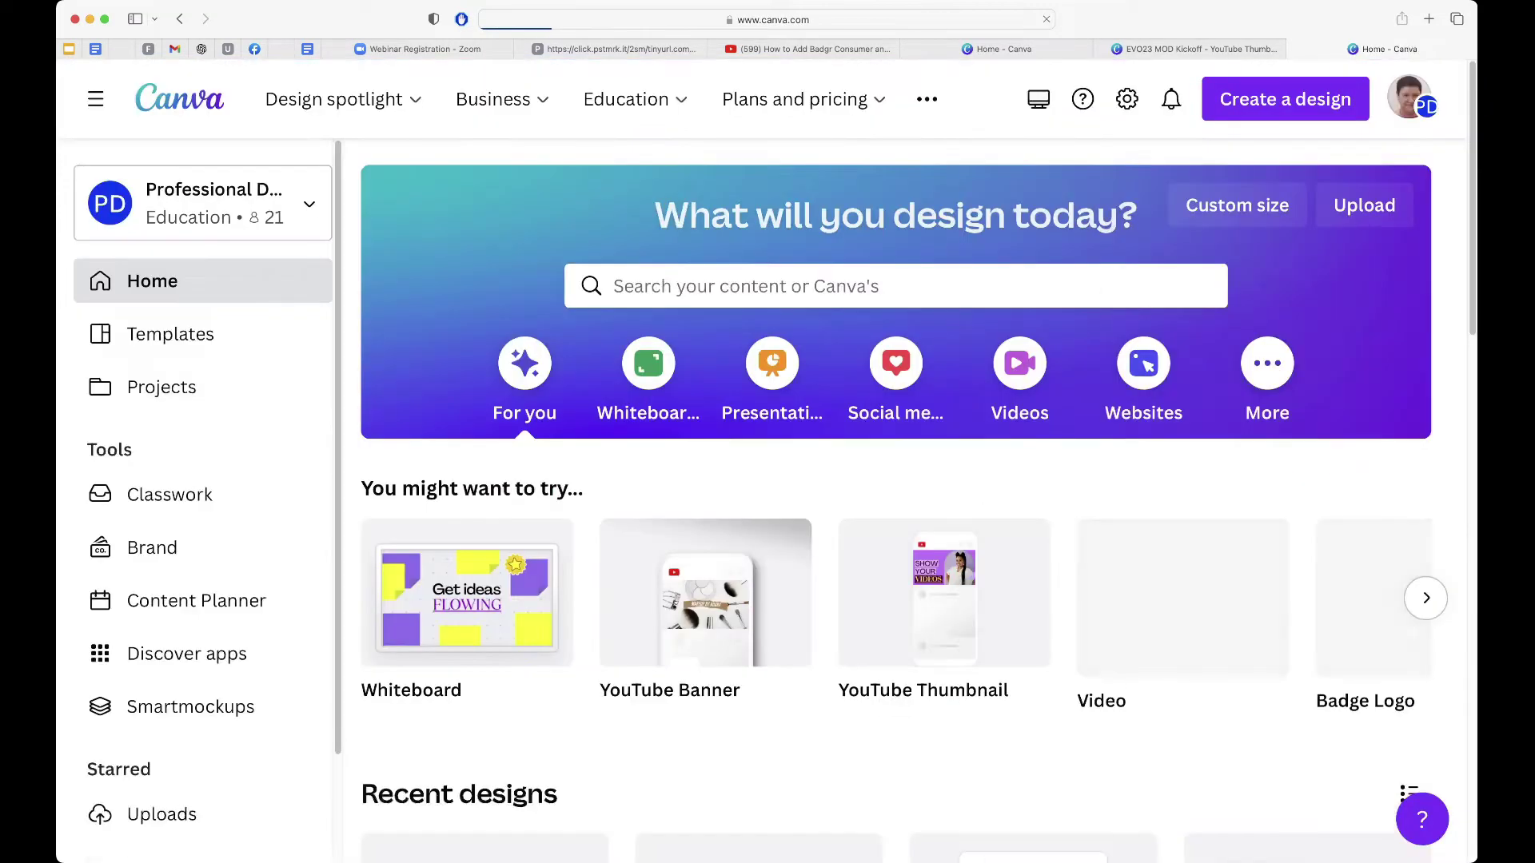
scroll(895, 496, "down", 6)
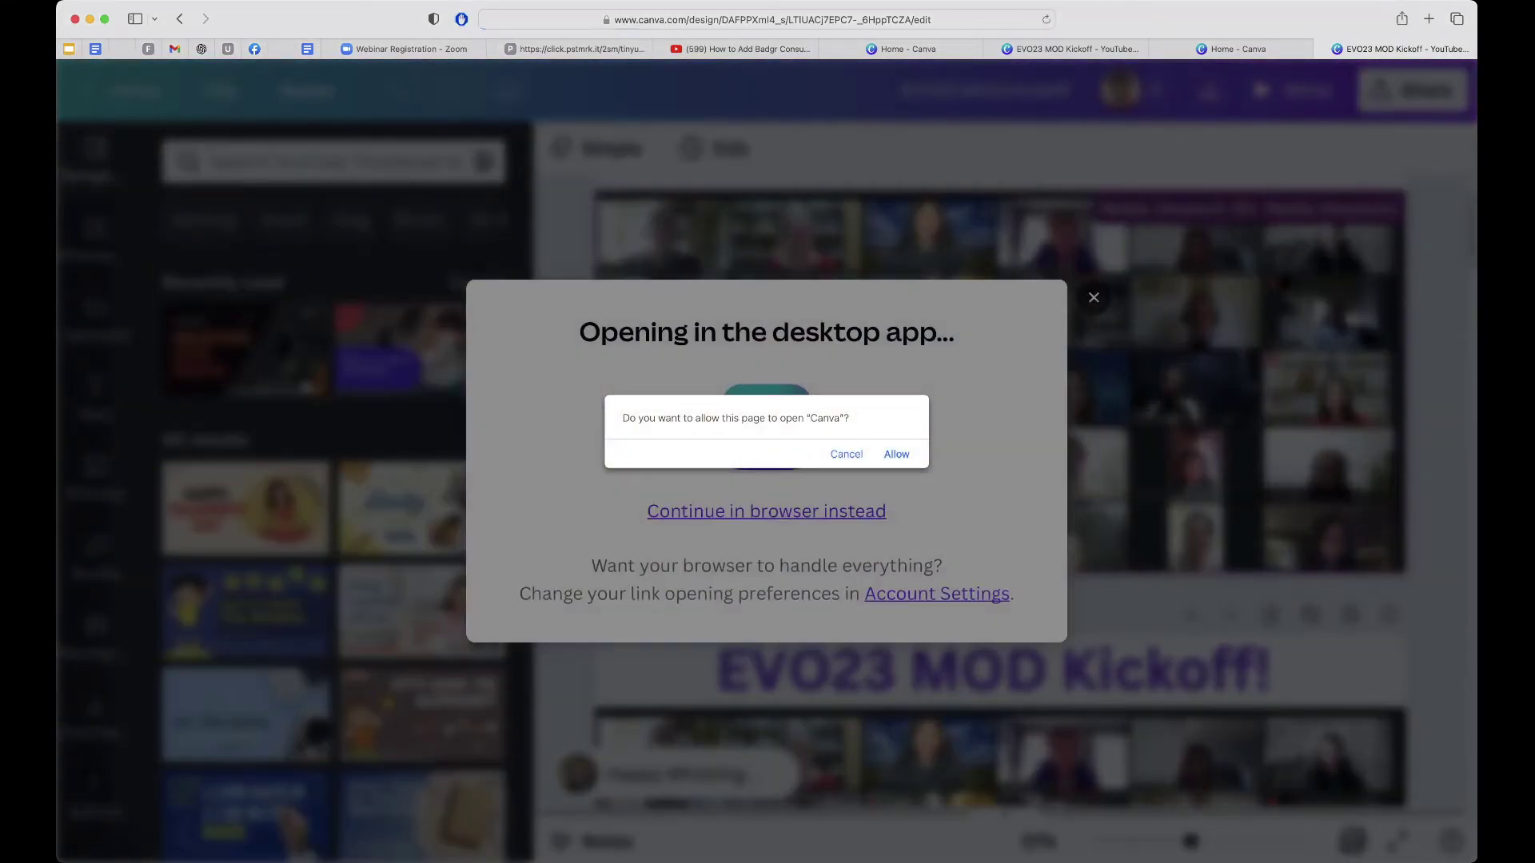
key("Escape")
key("Escape")
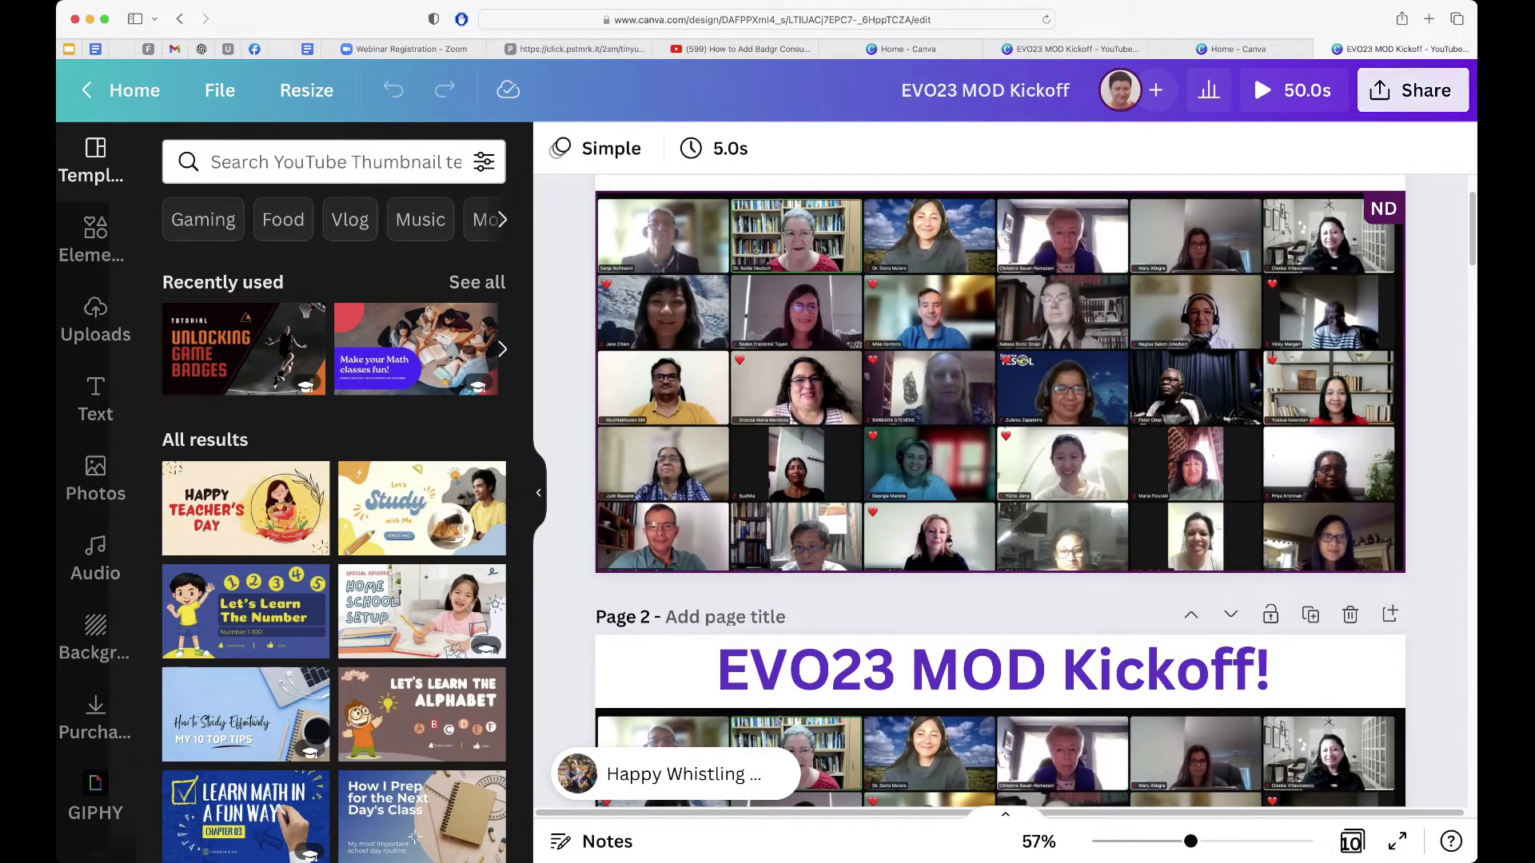
Review who can access the EVO23 MOD Kickoff share link and set the Professional Development team's permission to Can watch.
left_click(1412, 89)
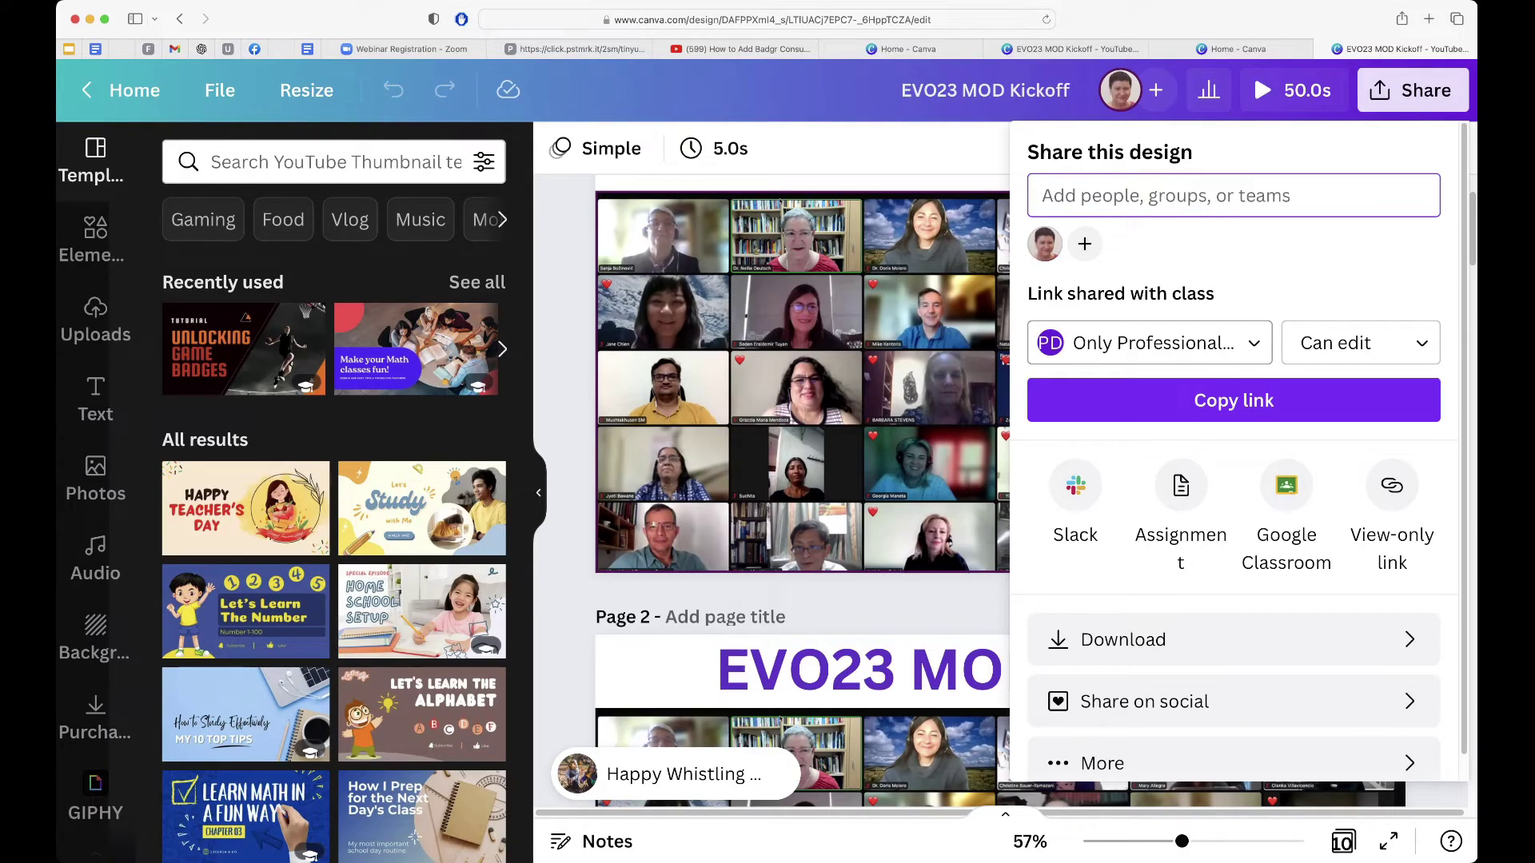
left_click(1149, 342)
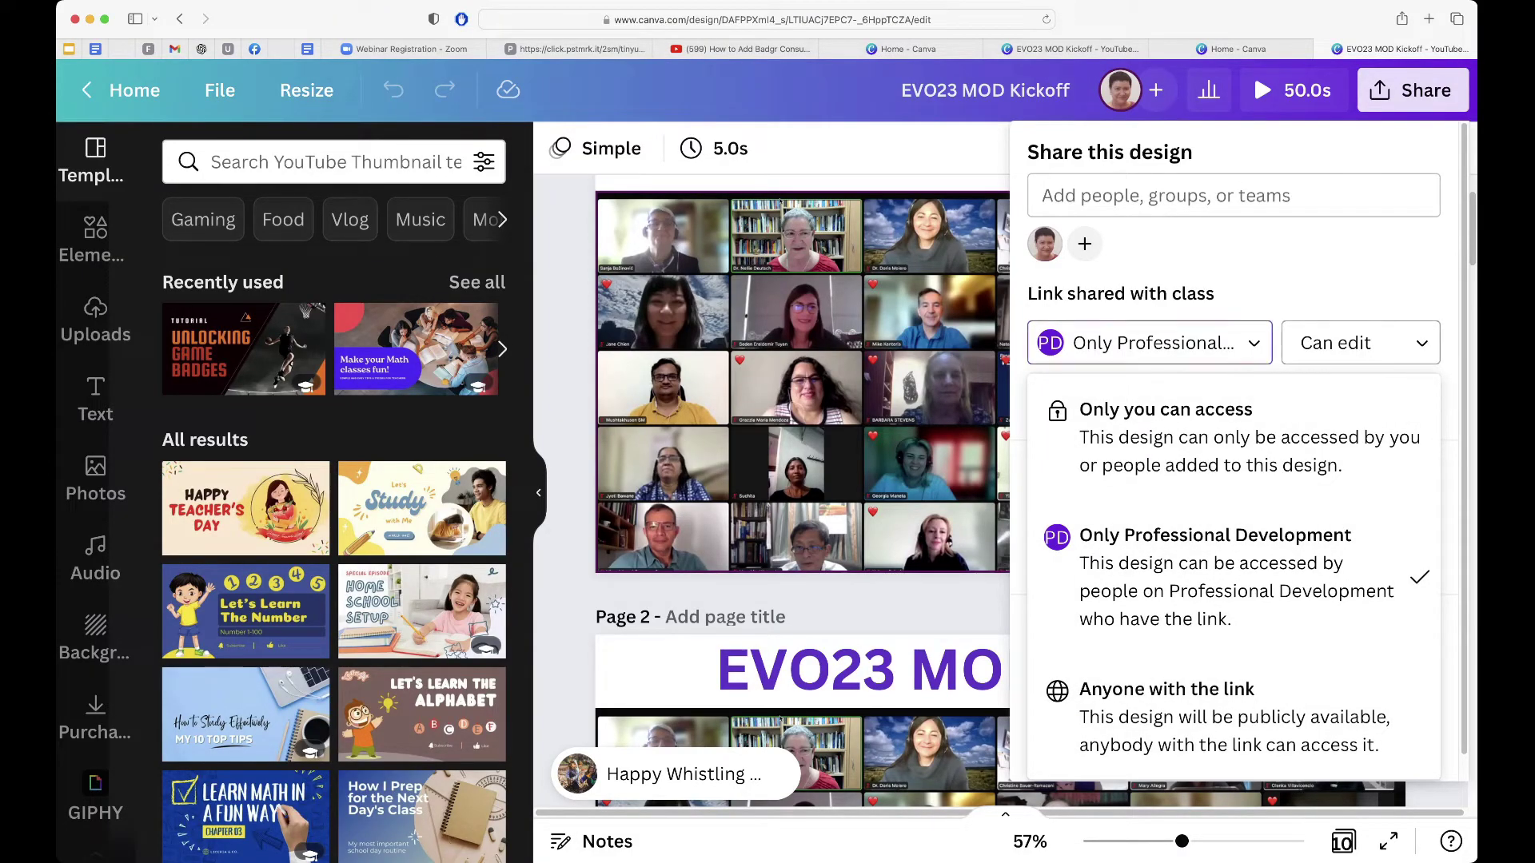
left_click(1359, 342)
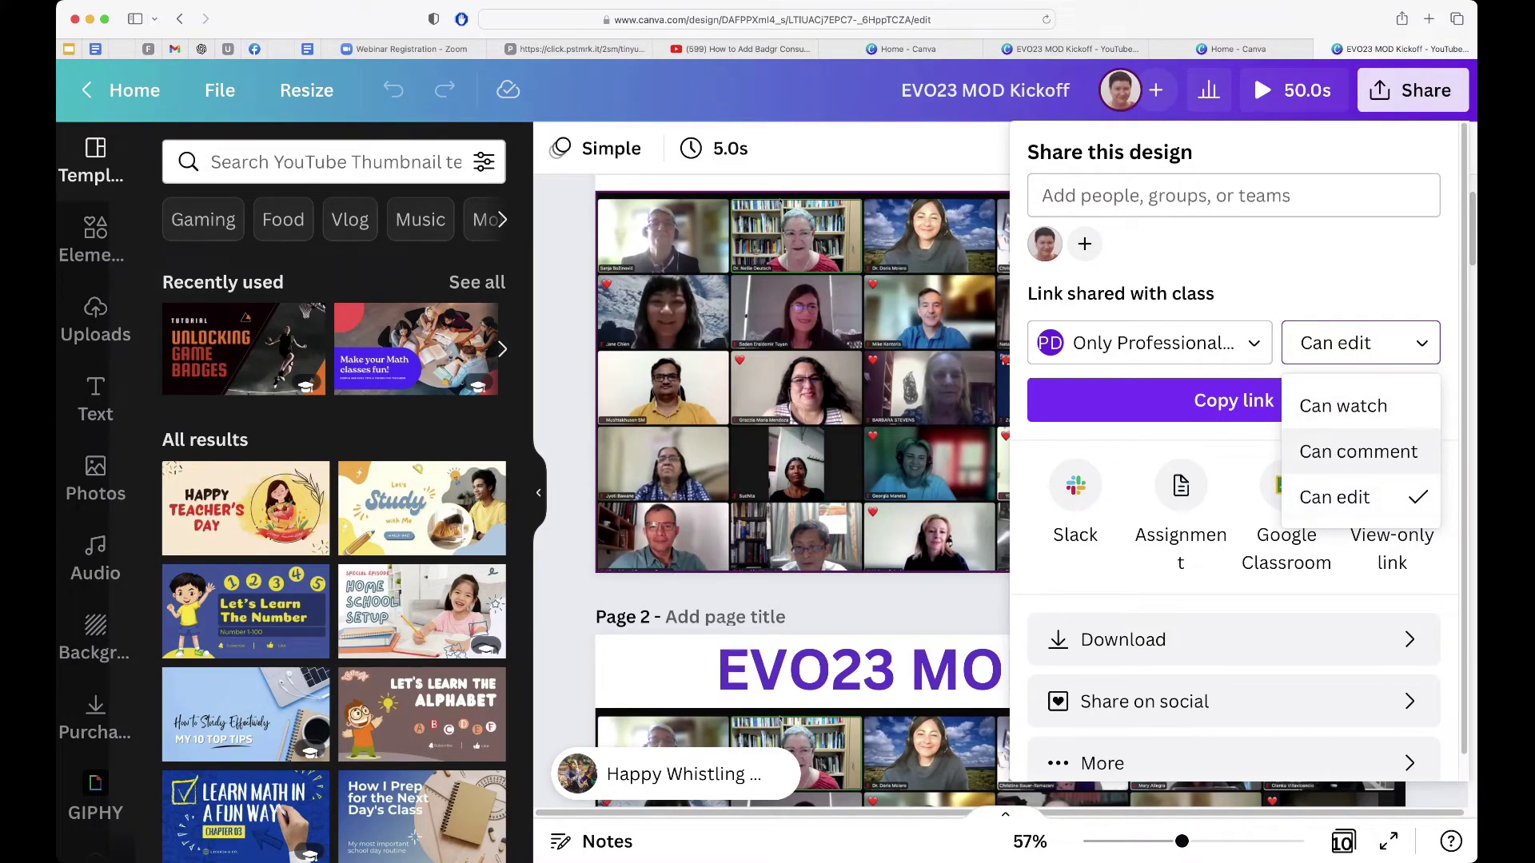
left_click(1343, 406)
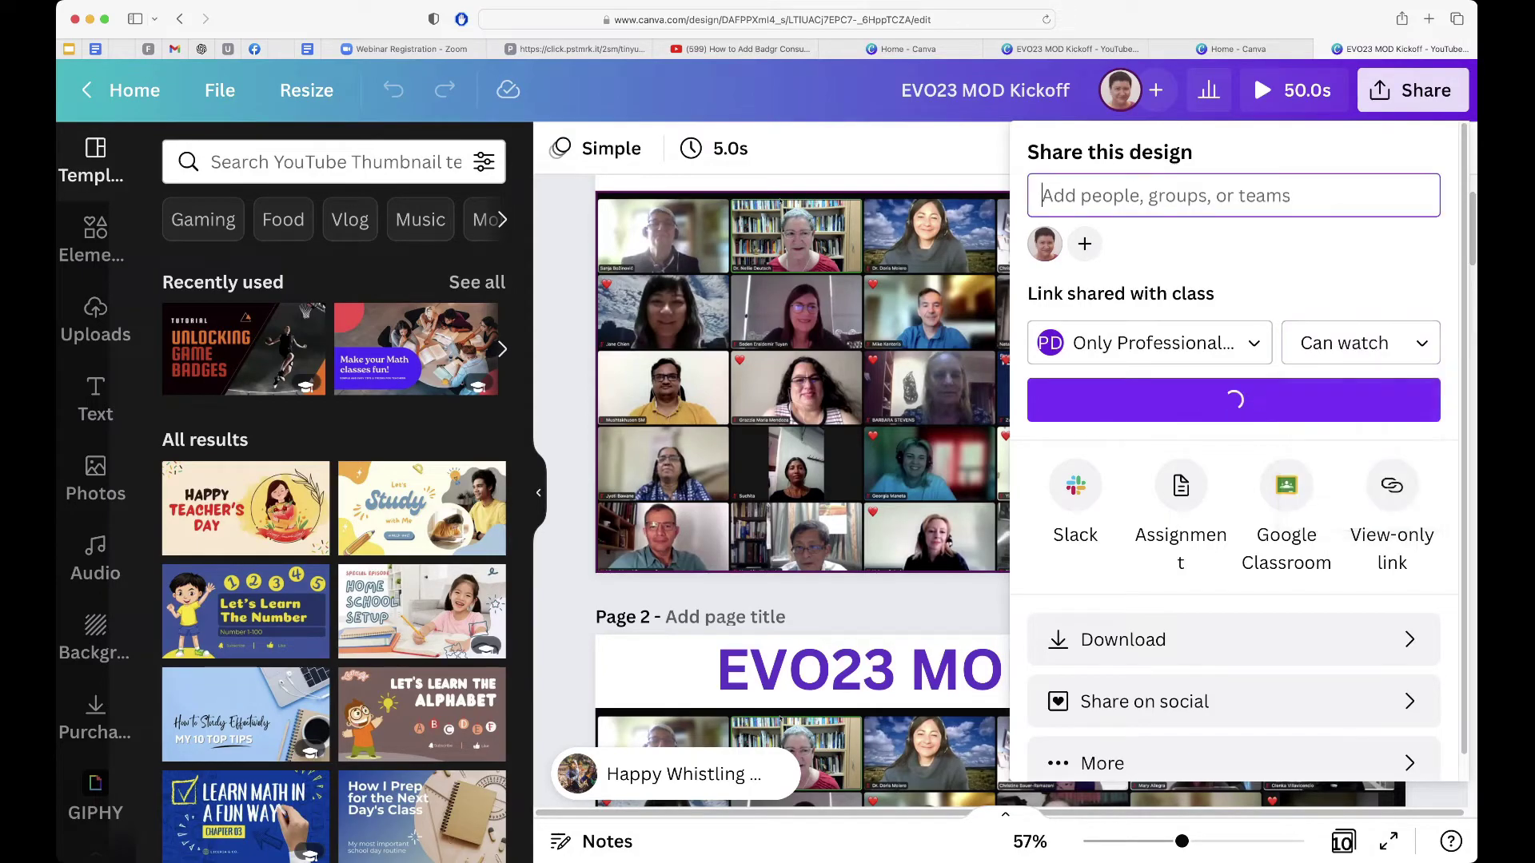
Review the social media destinations for the EVO23 MOD Kickoff design and return to its main share options.
scroll(1234, 452, "down", 1)
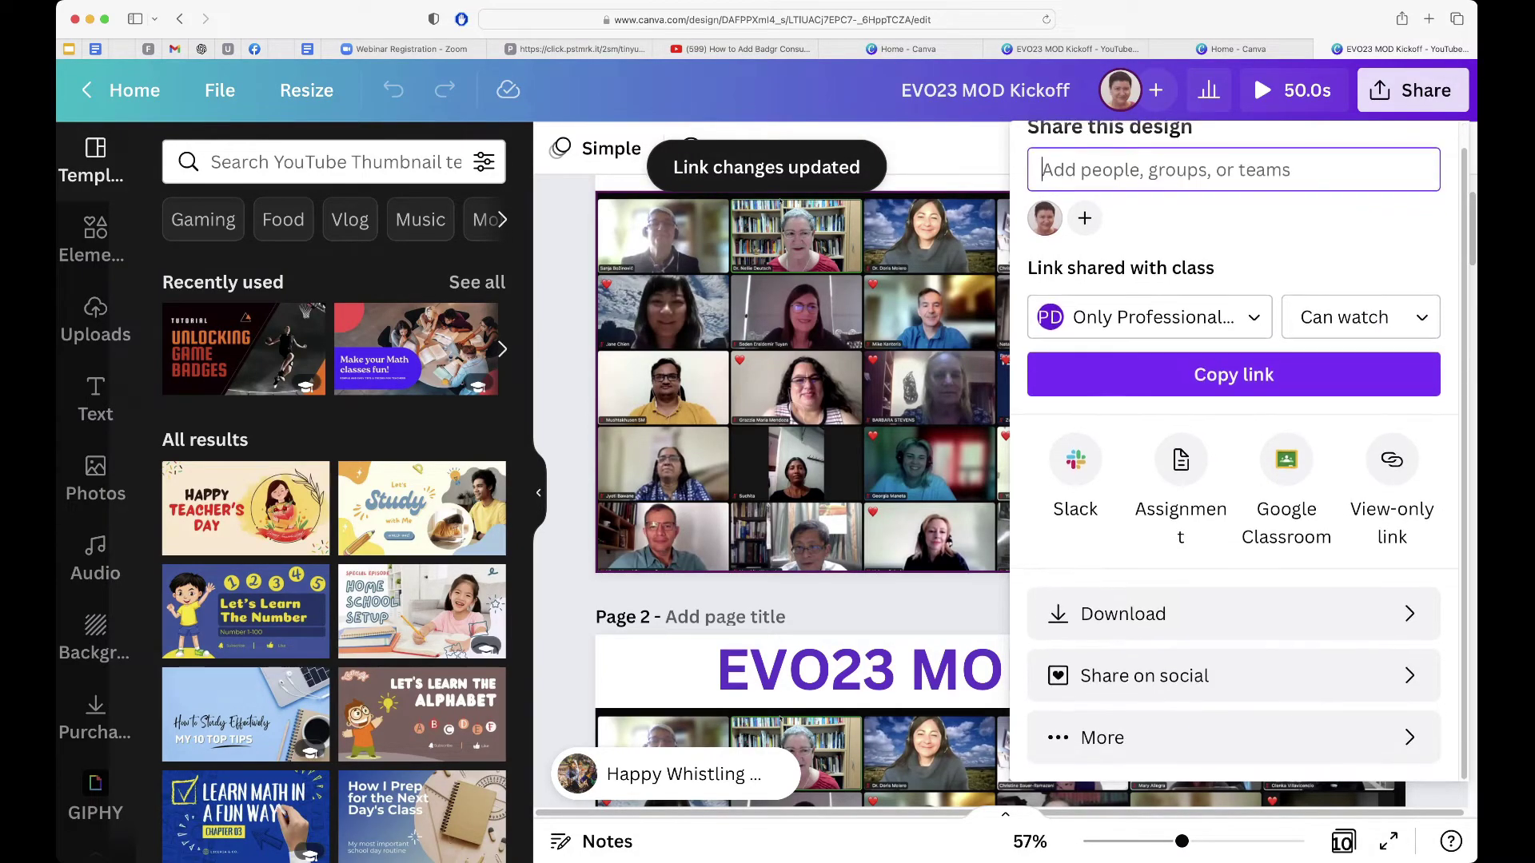
left_click(1235, 675)
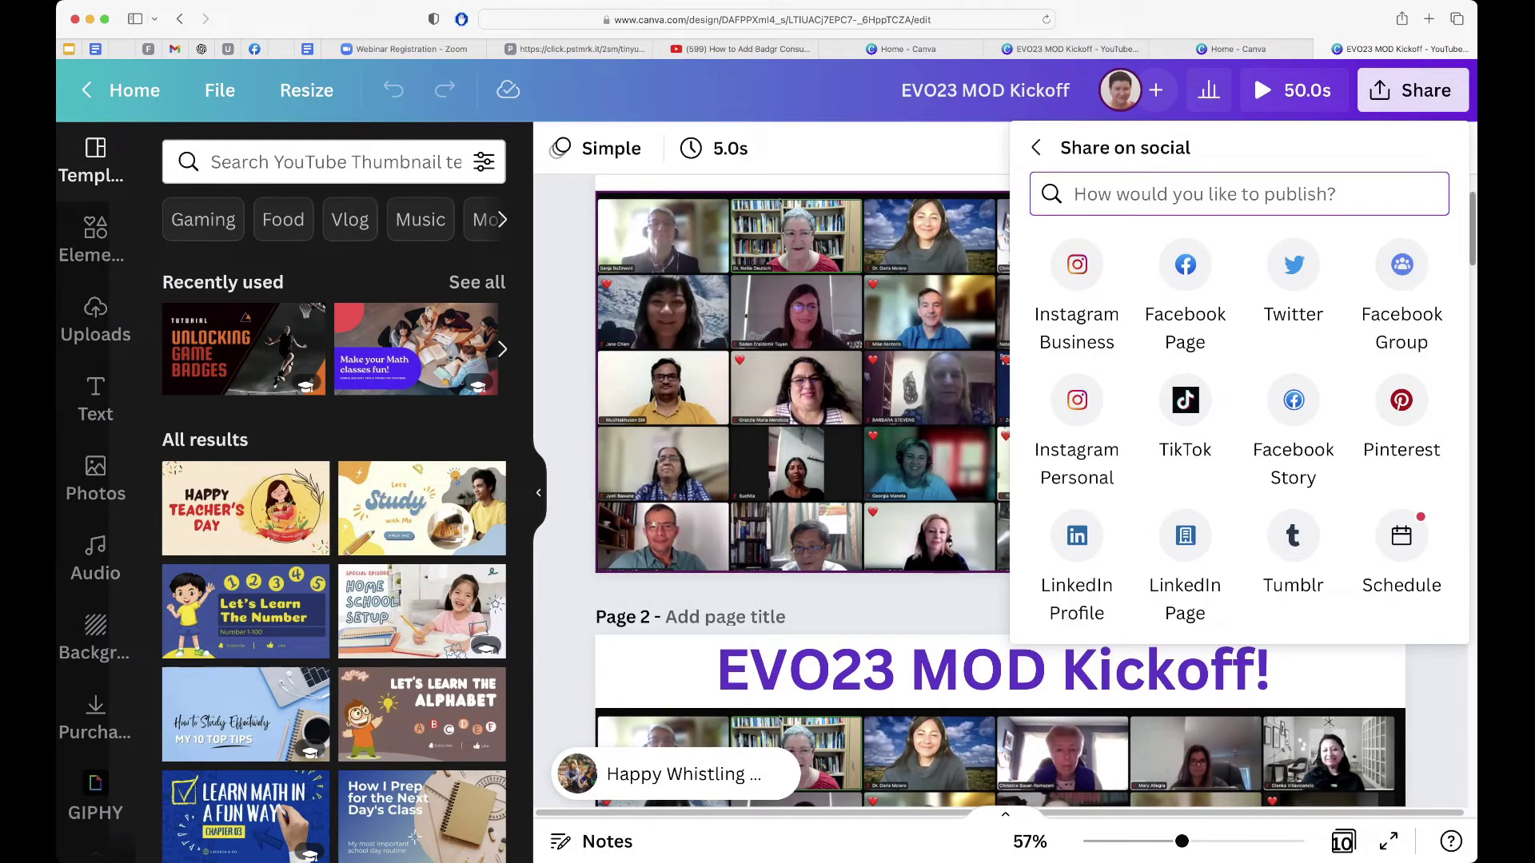
left_click_drag(1472, 231, 1472, 238)
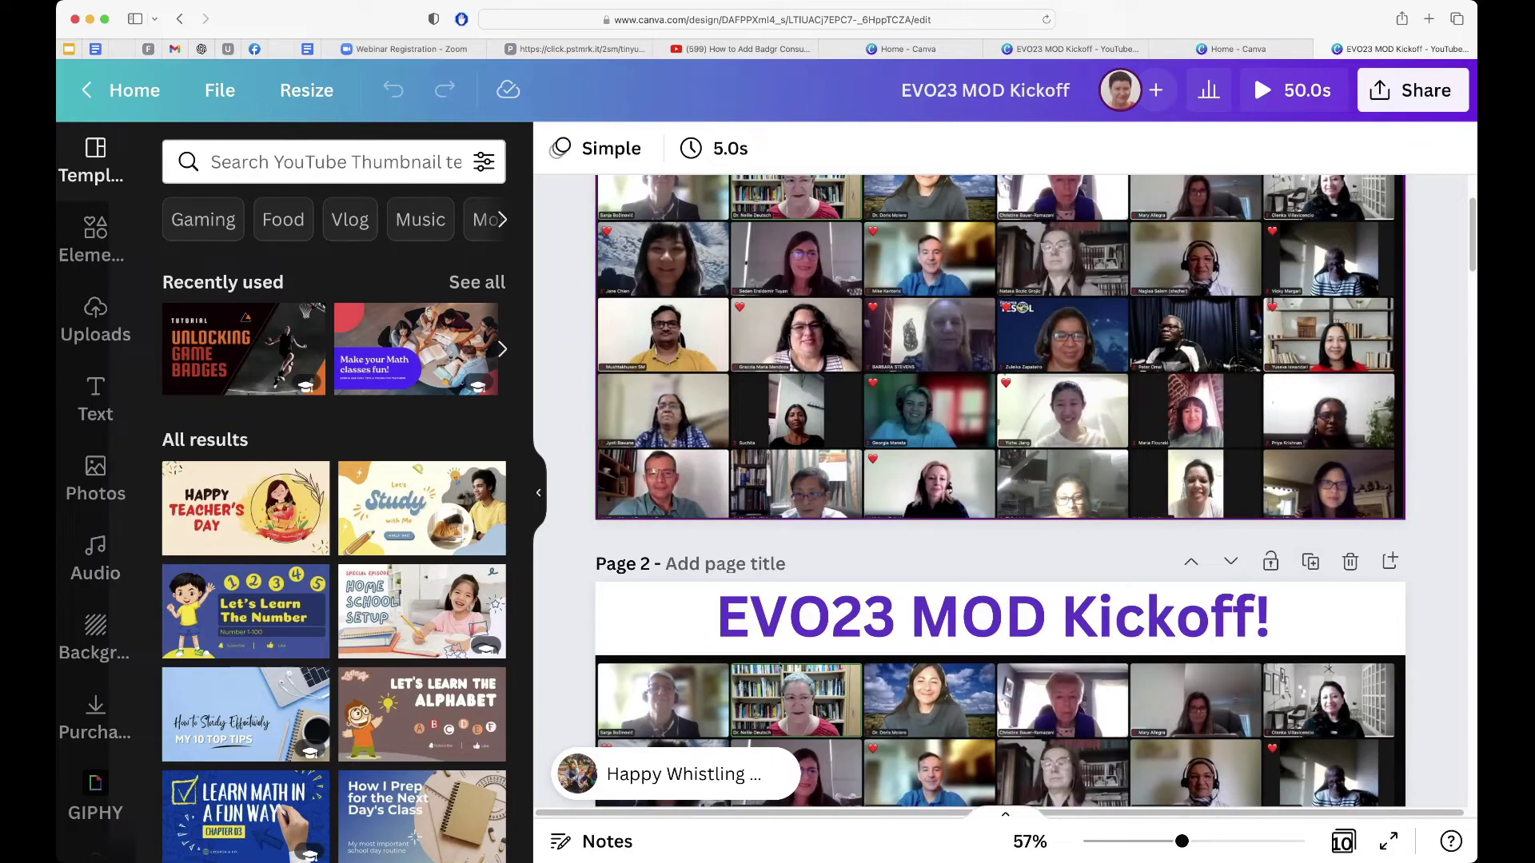
scroll(1029, 491, "up", 3)
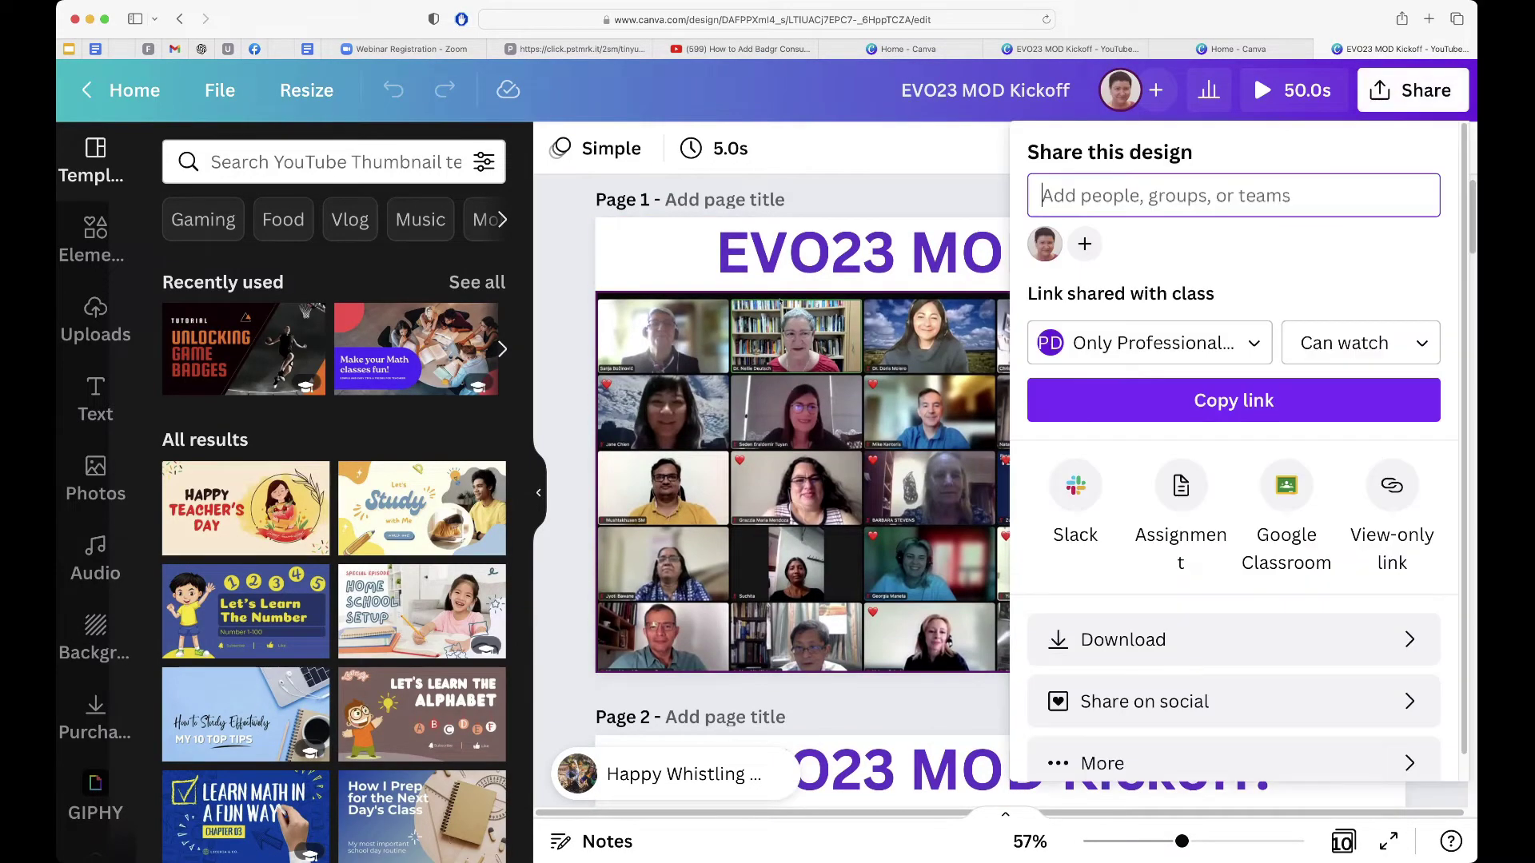
Examine all share, social, save, messaging, design and other publishing options for the EVO23 MOD Kickoff design, and close the list.
scroll(1231, 631, "down", 1)
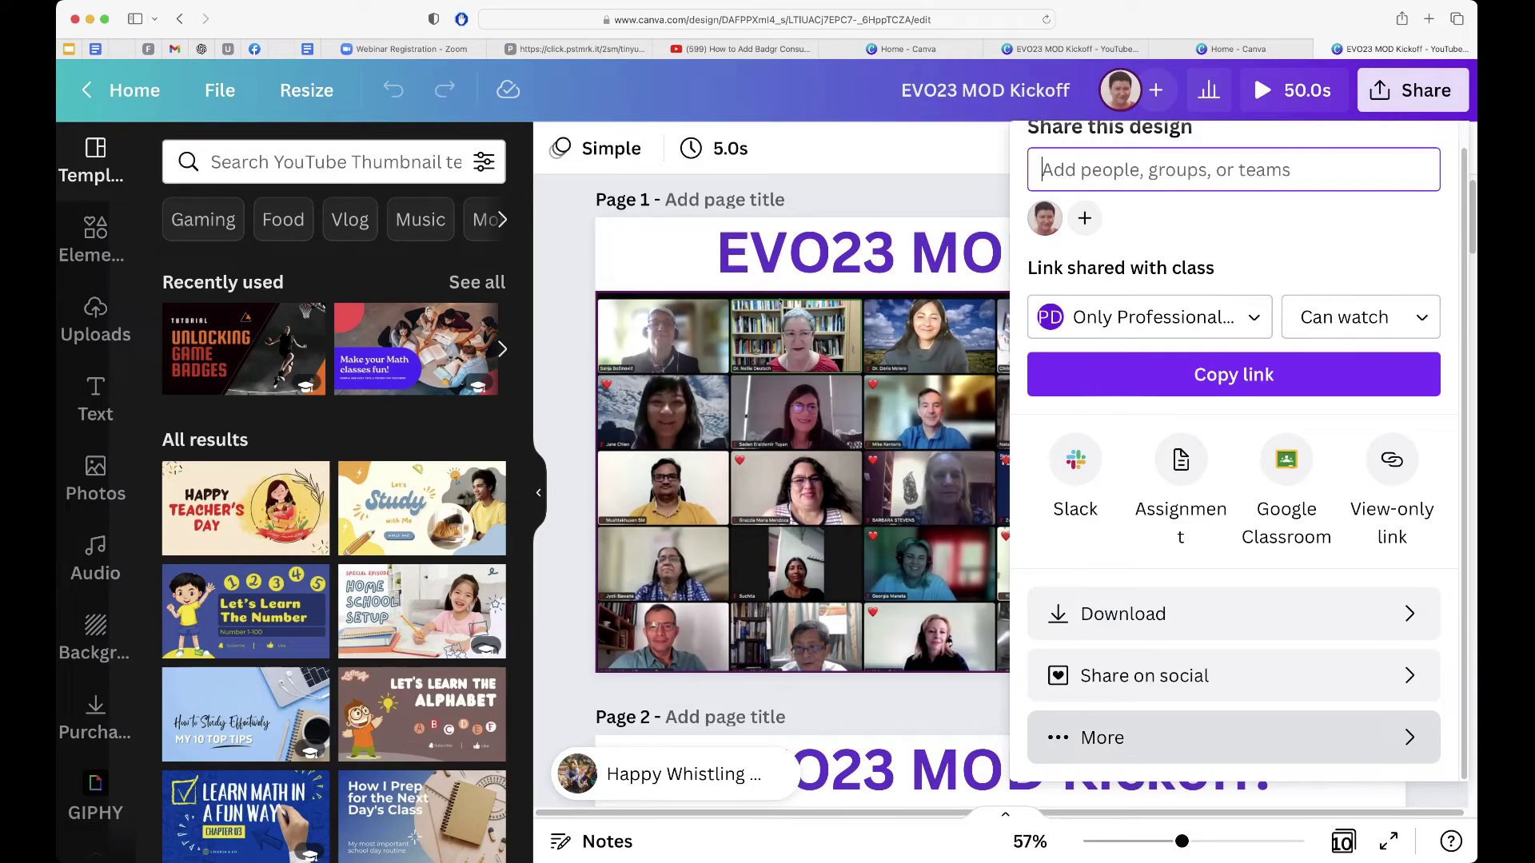
left_click(1231, 736)
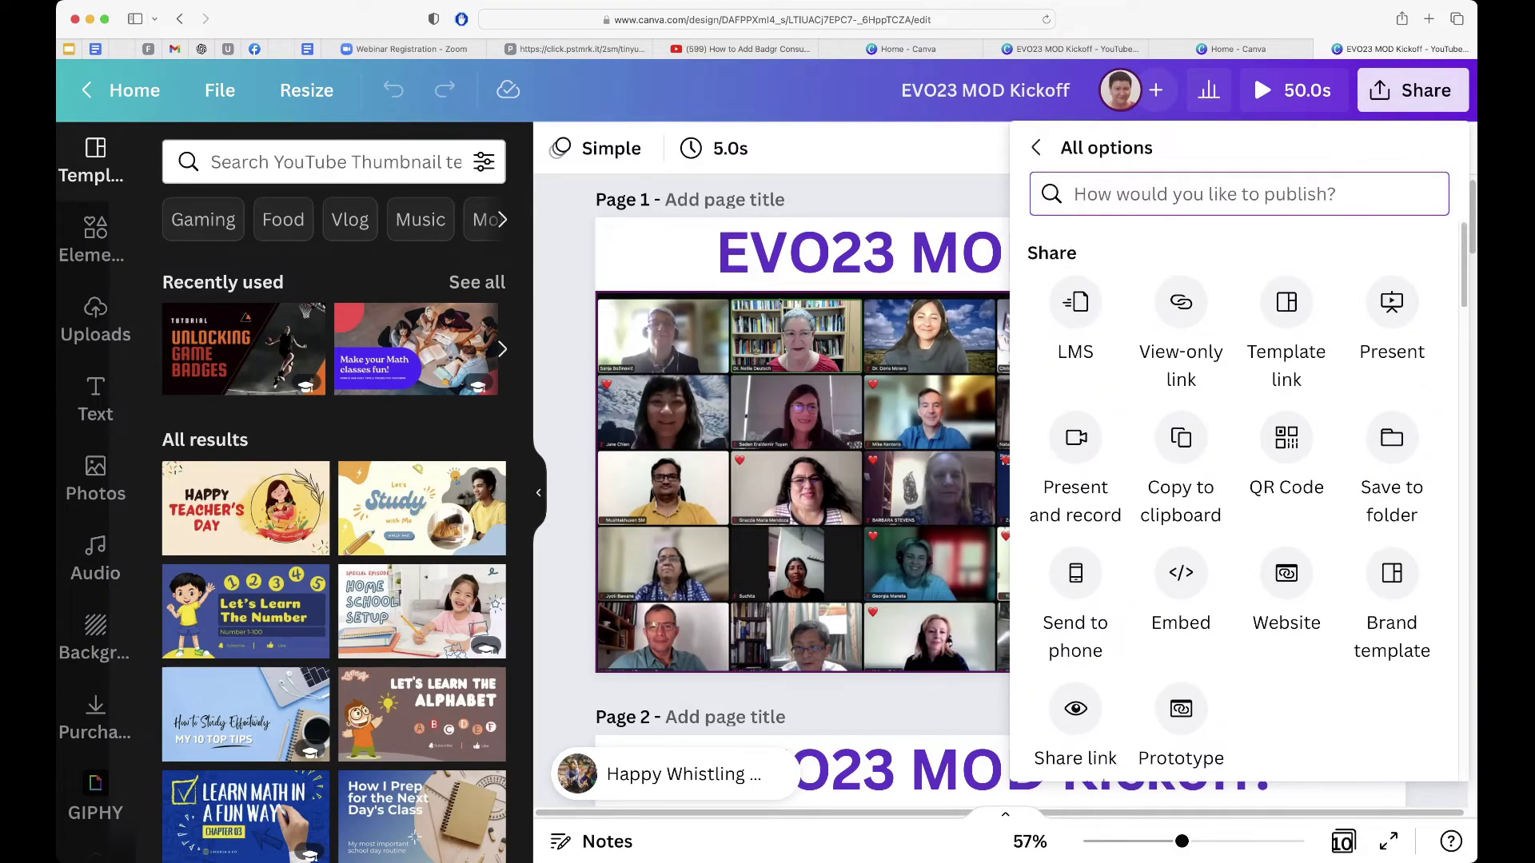
scroll(1286, 572, "down", 5)
scroll(1286, 572, "down", 4)
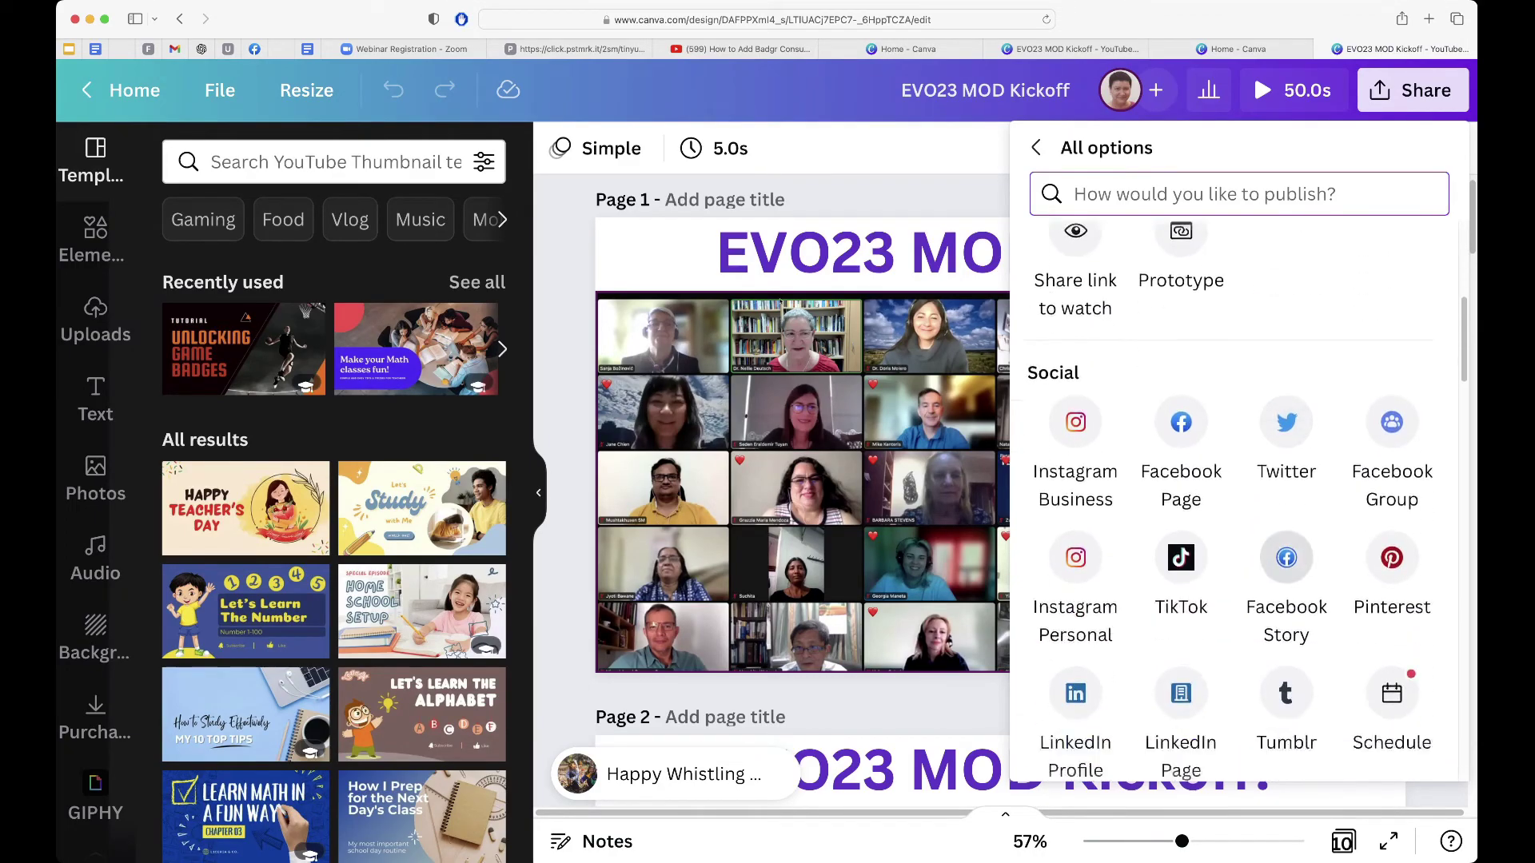
scroll(1286, 572, "down", 5)
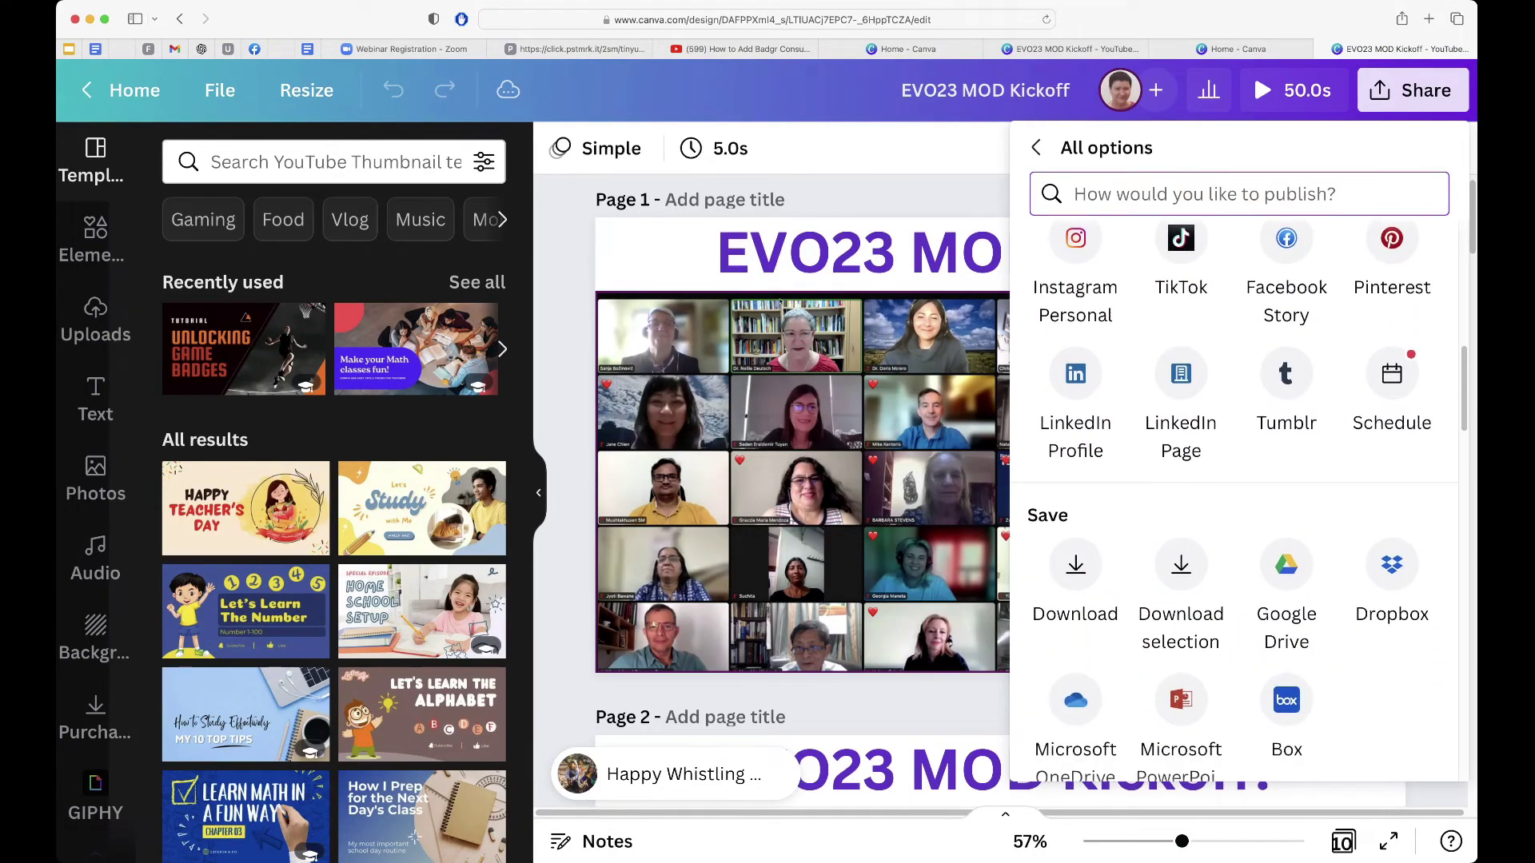
scroll(1239, 499, "down", 5)
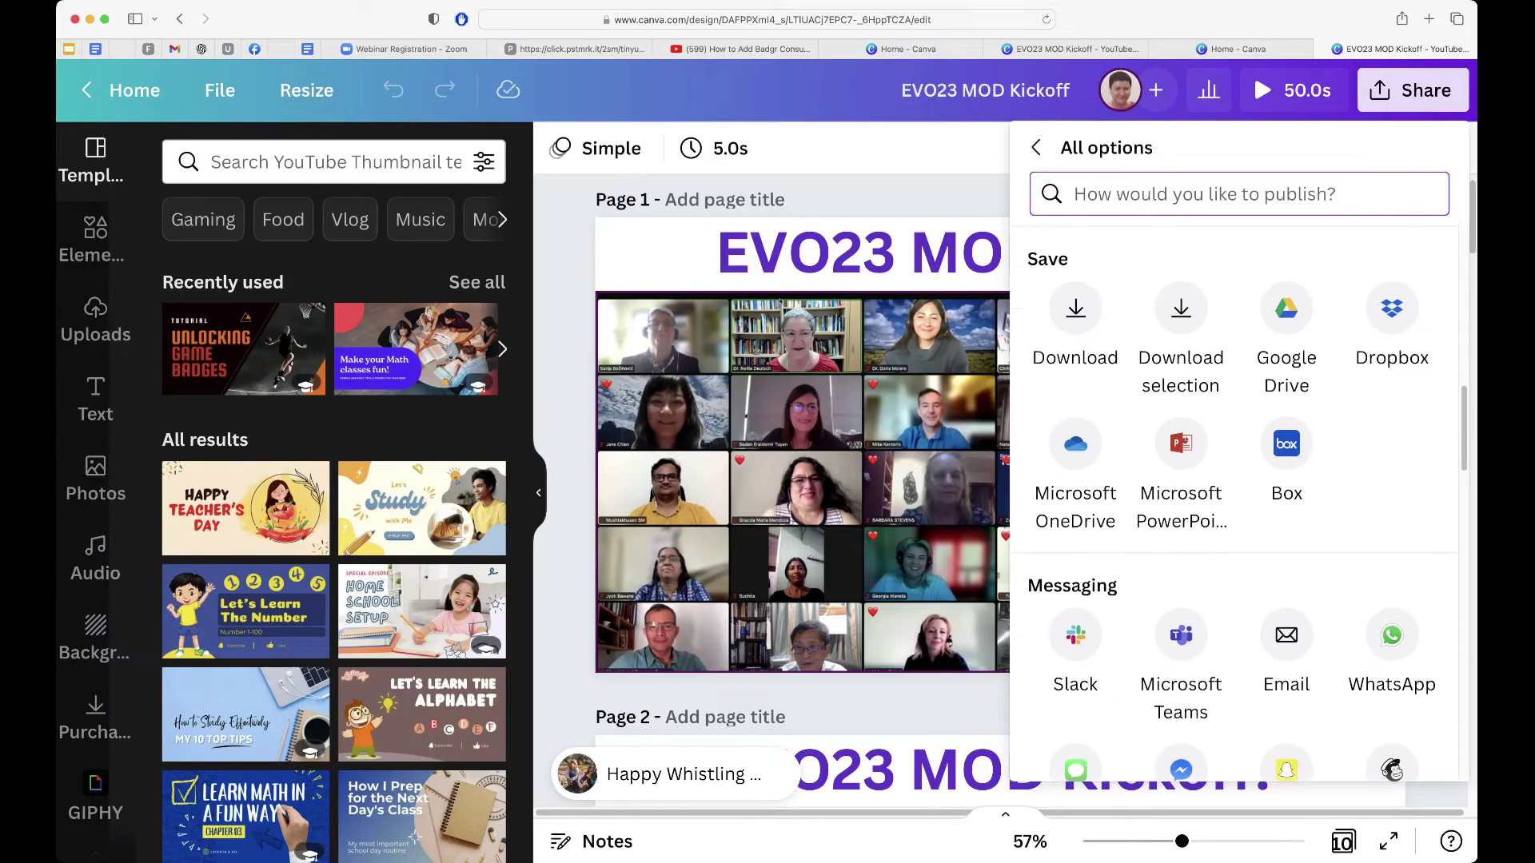
scroll(1239, 500, "down", 5)
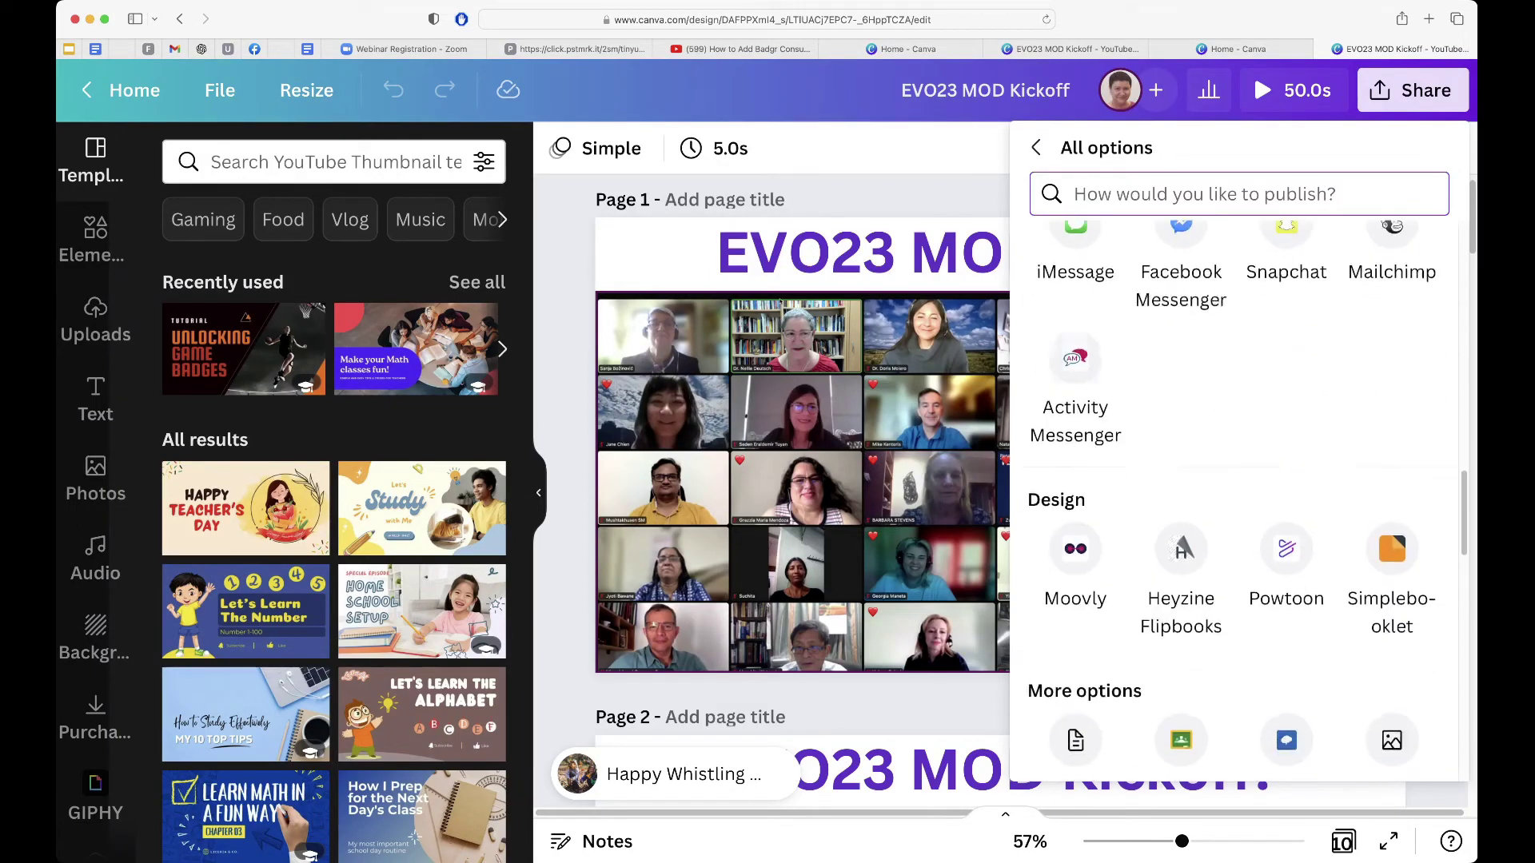
scroll(1248, 508, "down", 8)
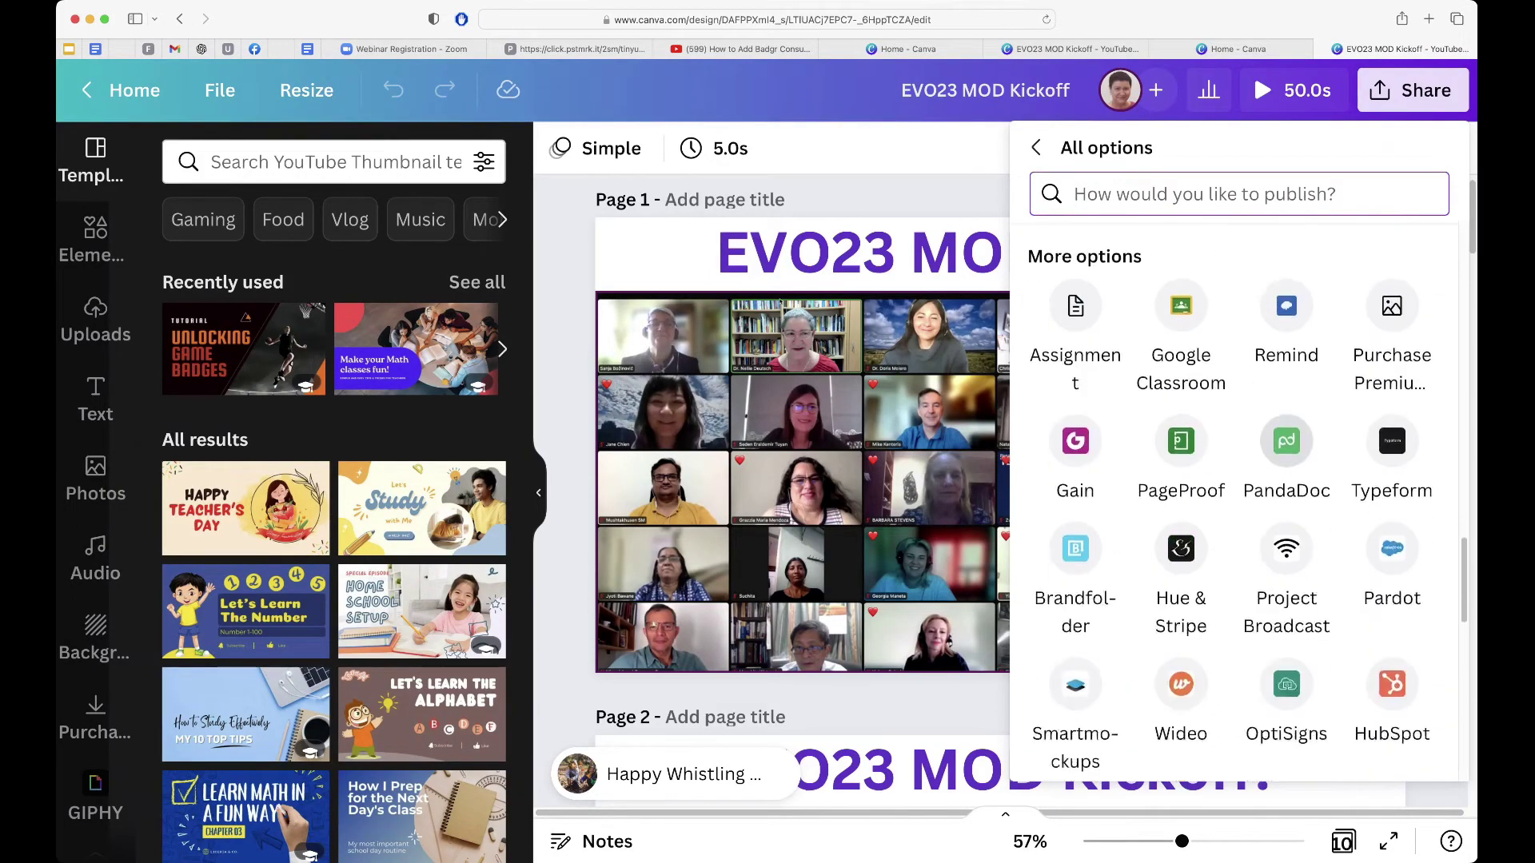
scroll(1279, 512, "down", 6)
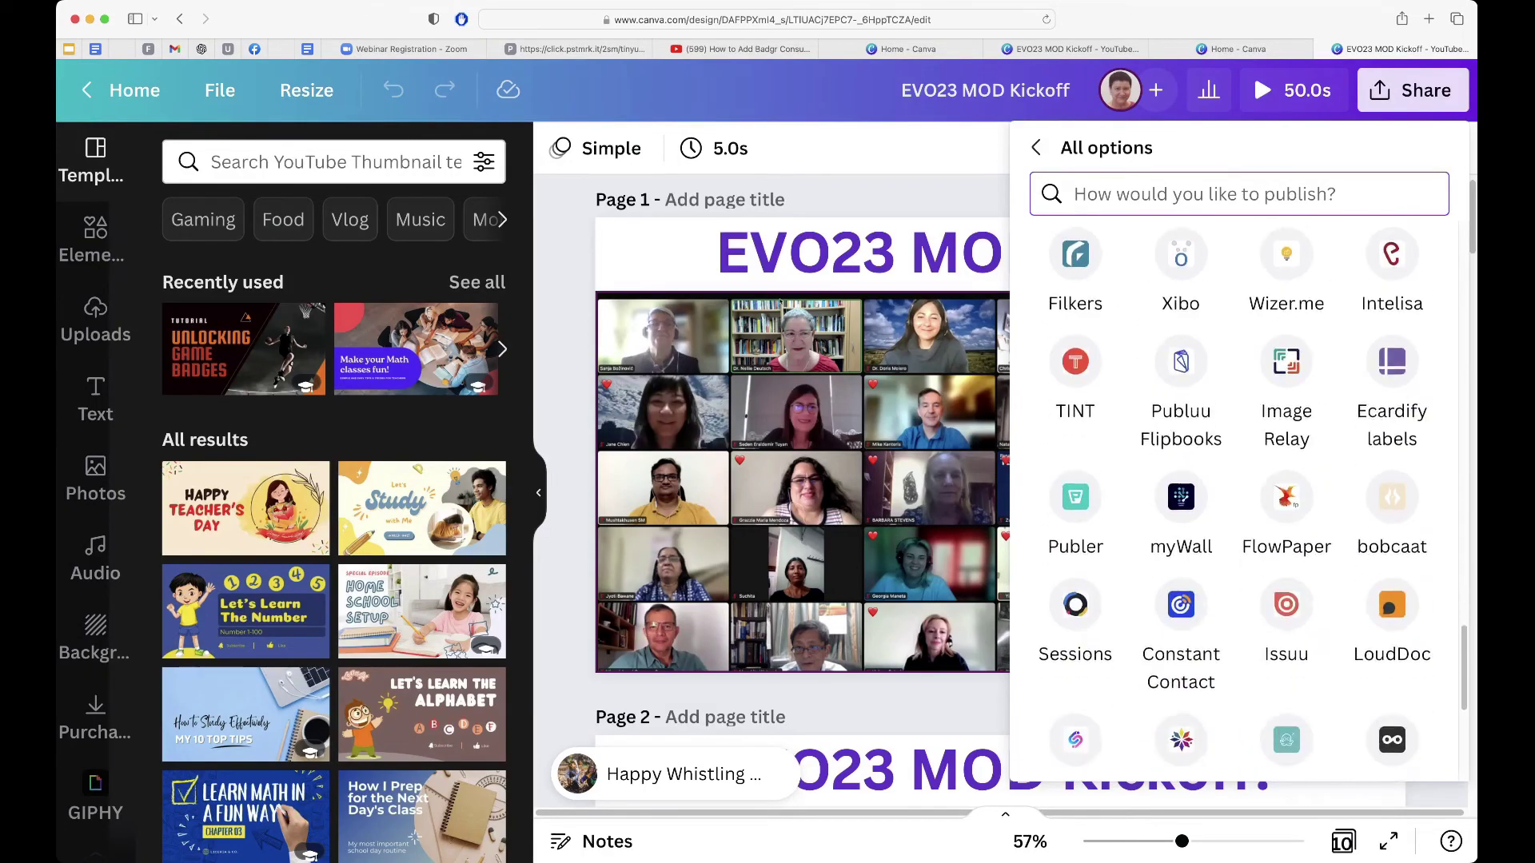
scroll(1239, 479, "down", 3)
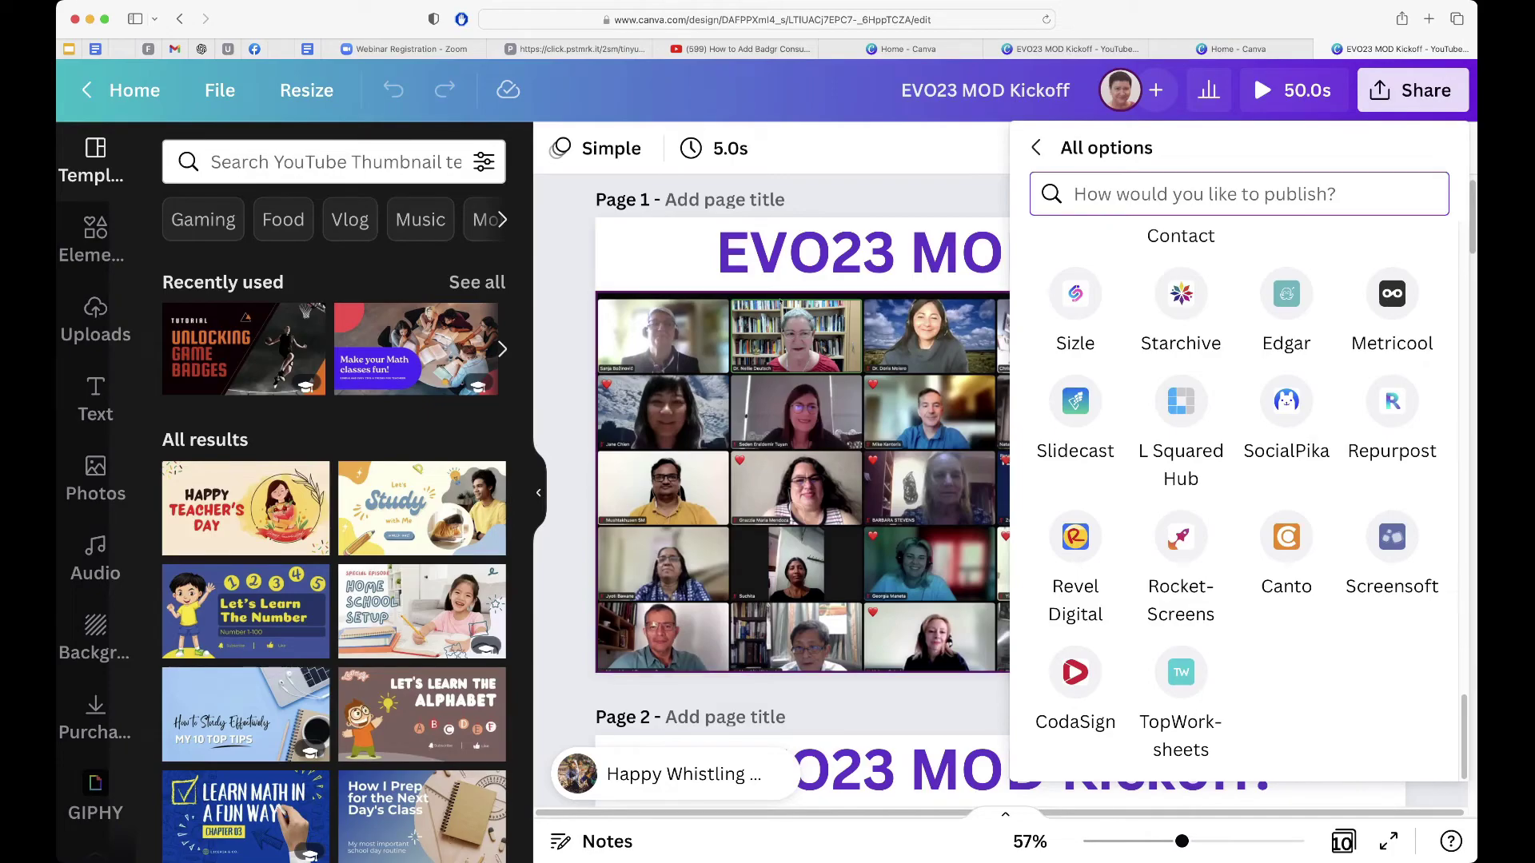
key("Escape")
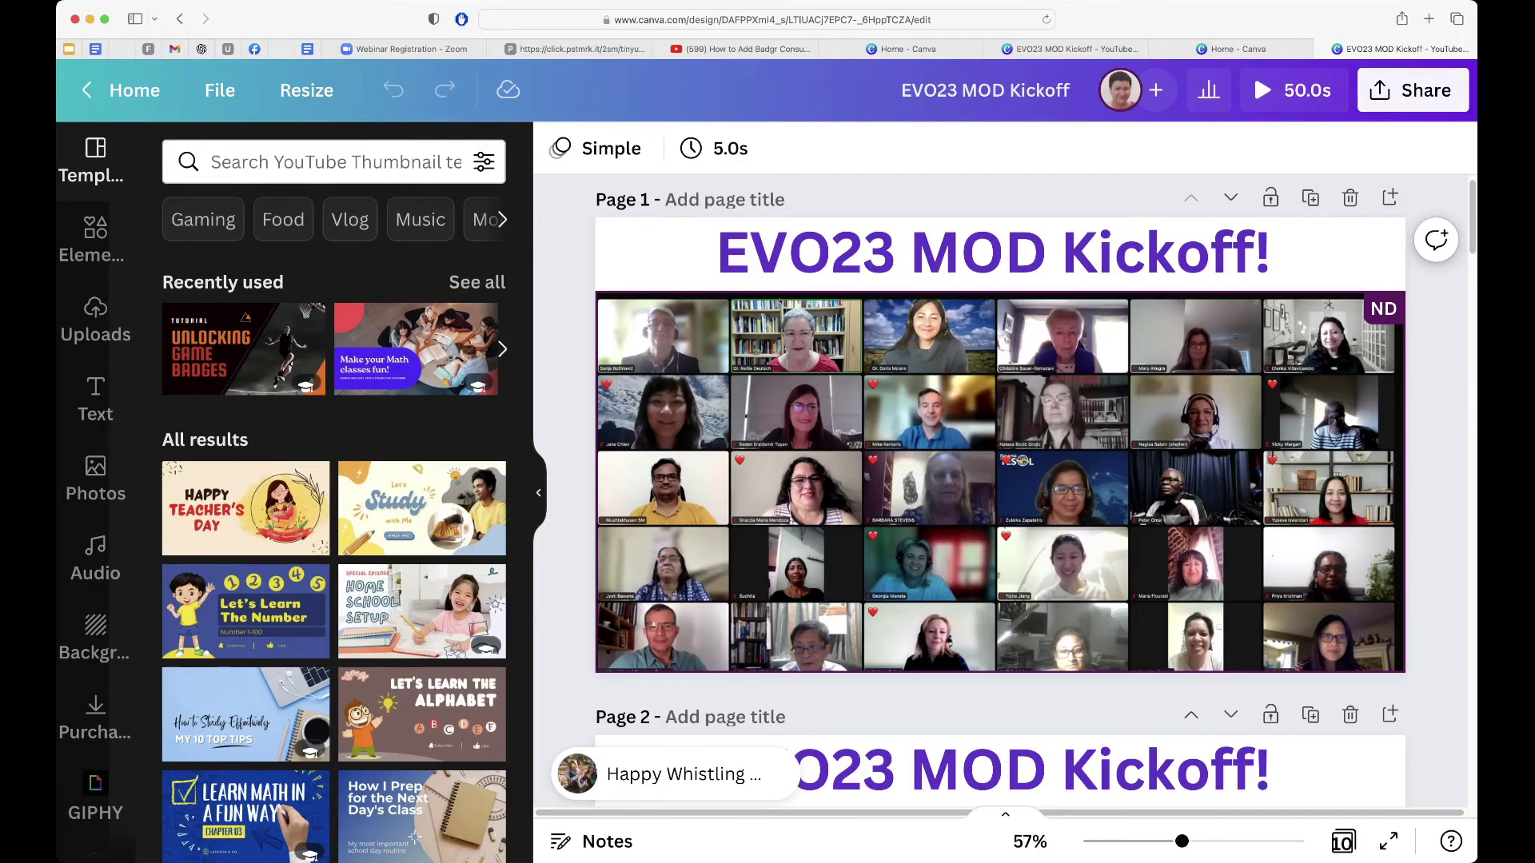
Return from the EVO23 MOD Kickoff design to the home page and look over its design suggestions and tools.
left_click(133, 89)
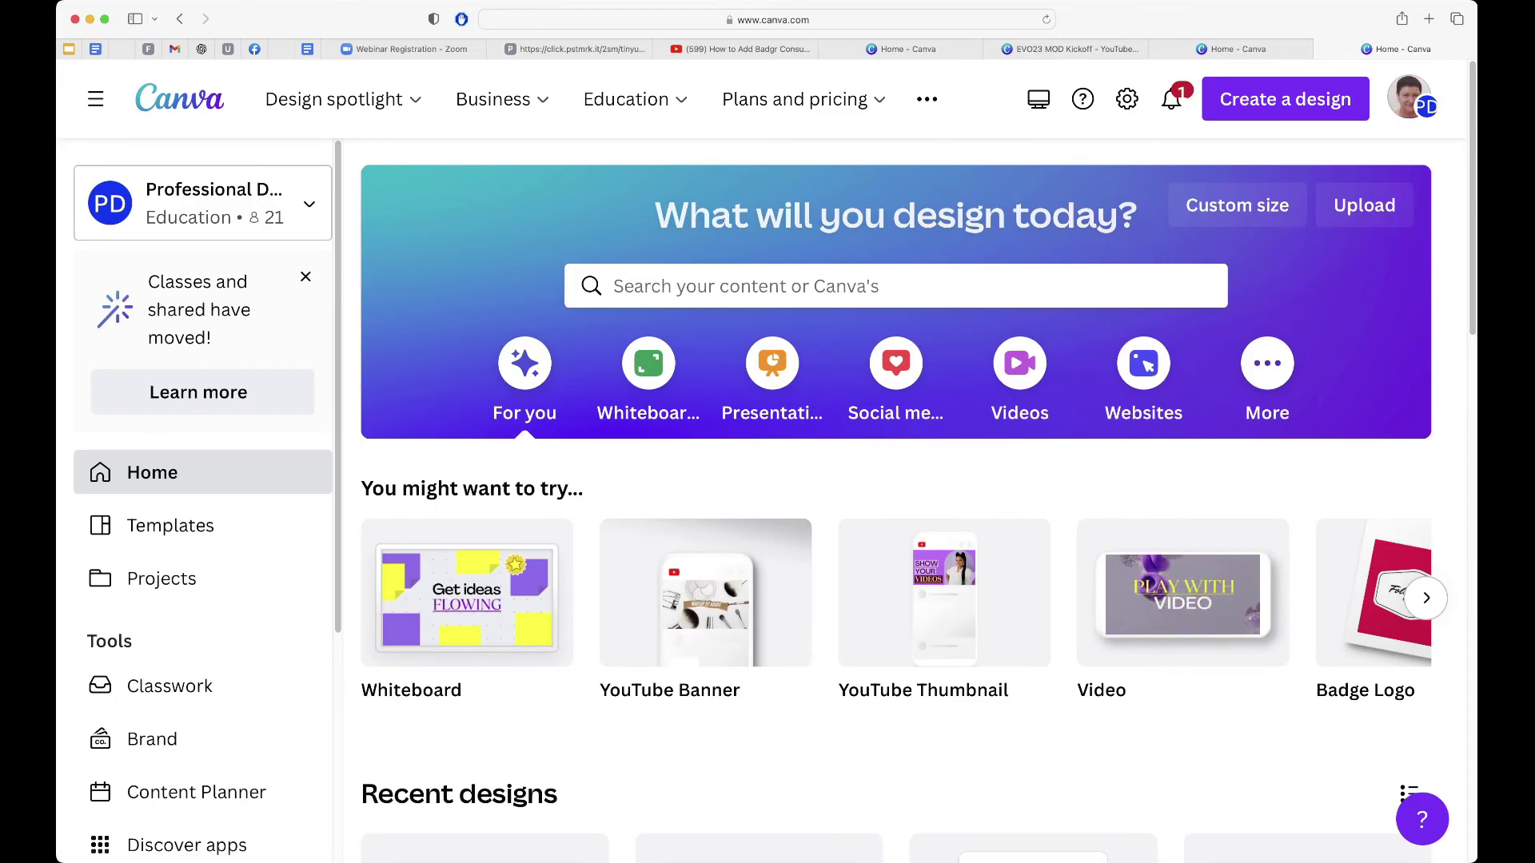
scroll(895, 479, "down", 1)
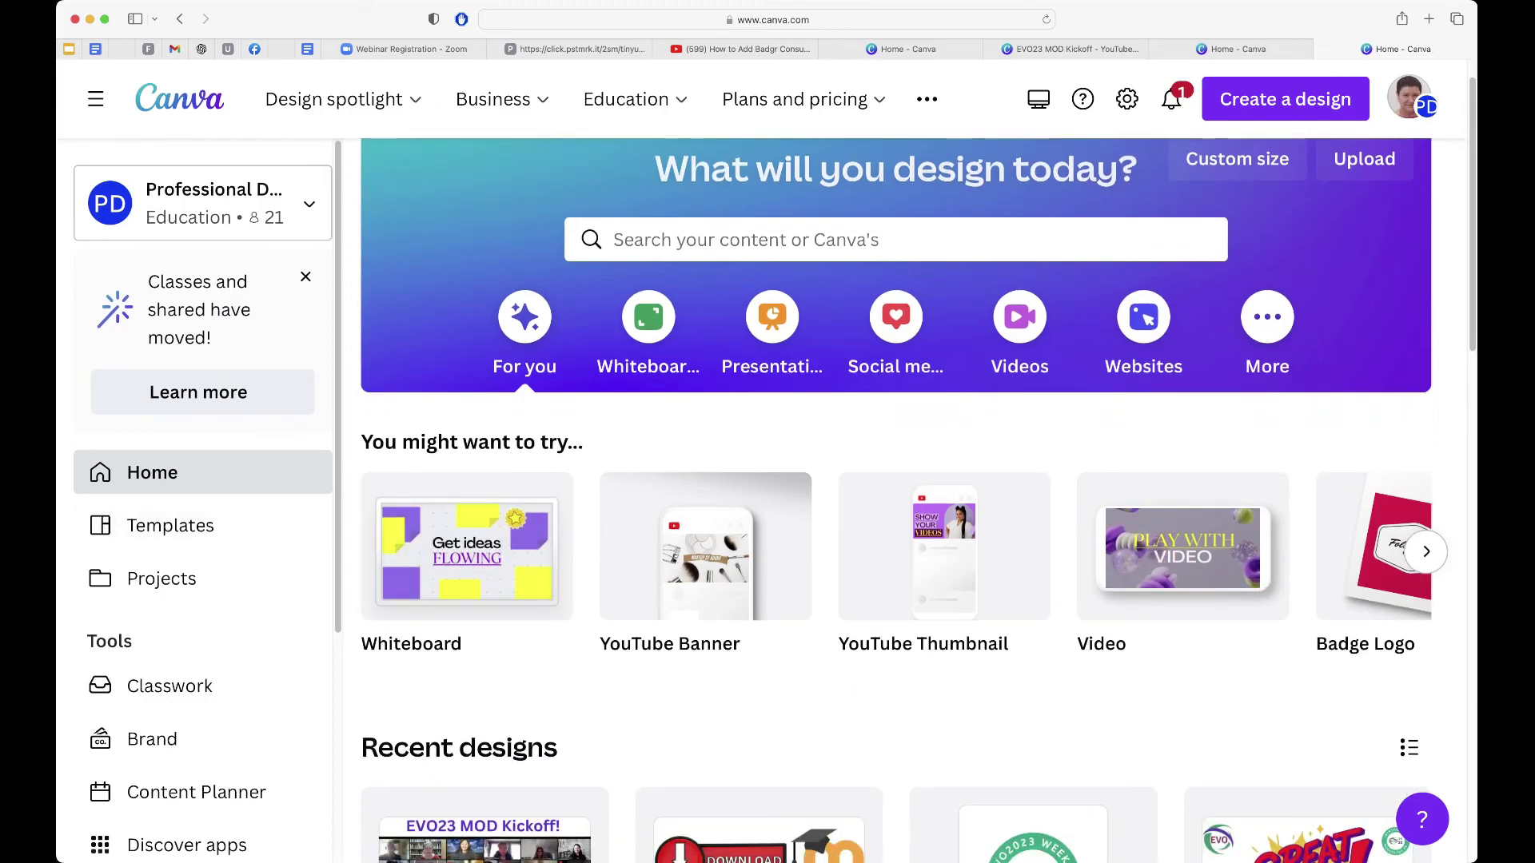
scroll(203, 519, "down", 1)
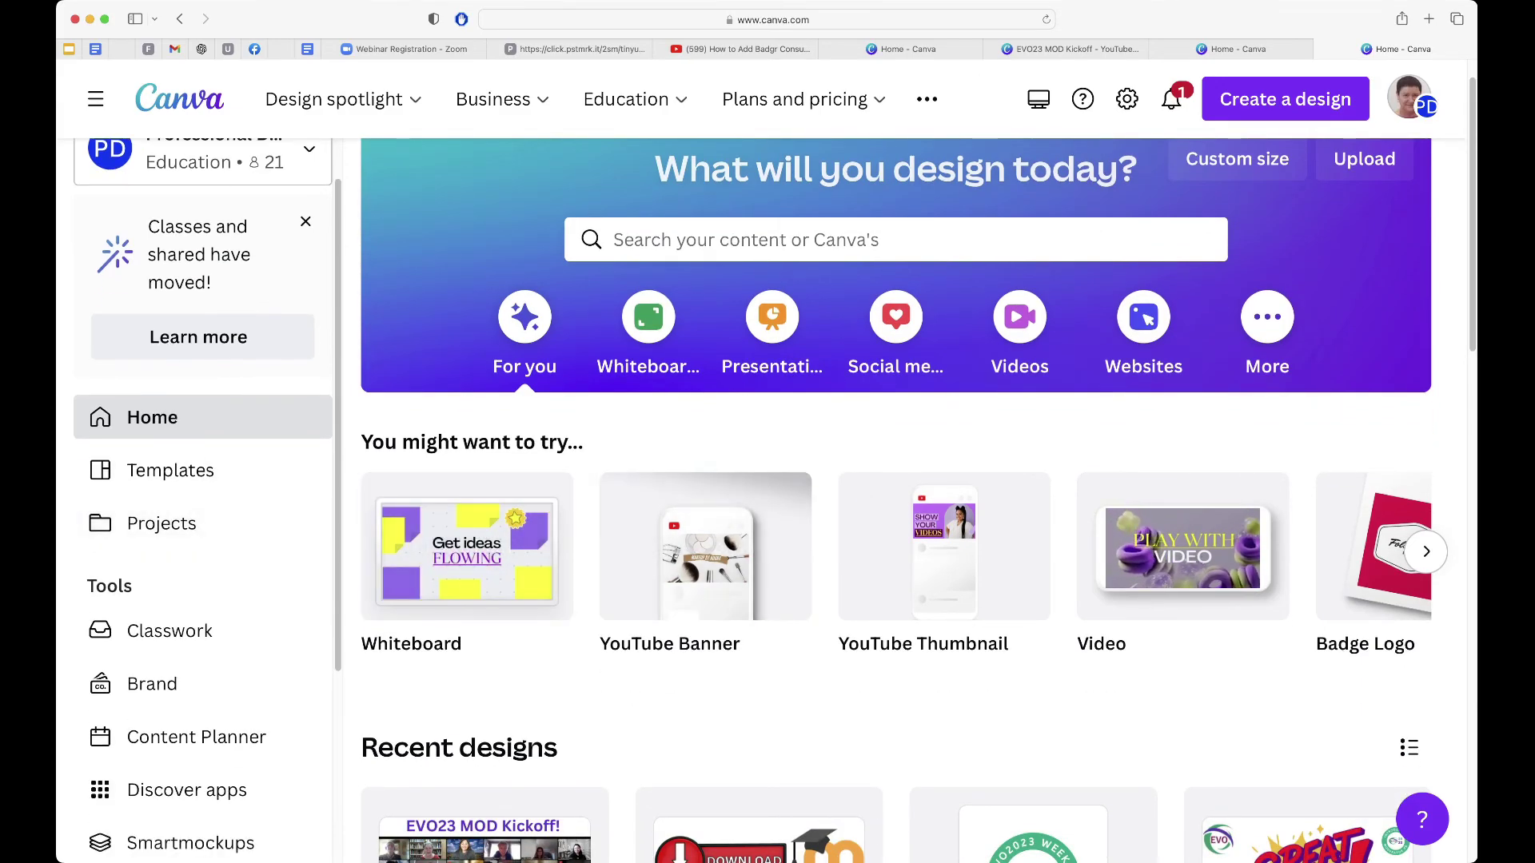
scroll(895, 480, "up", 1)
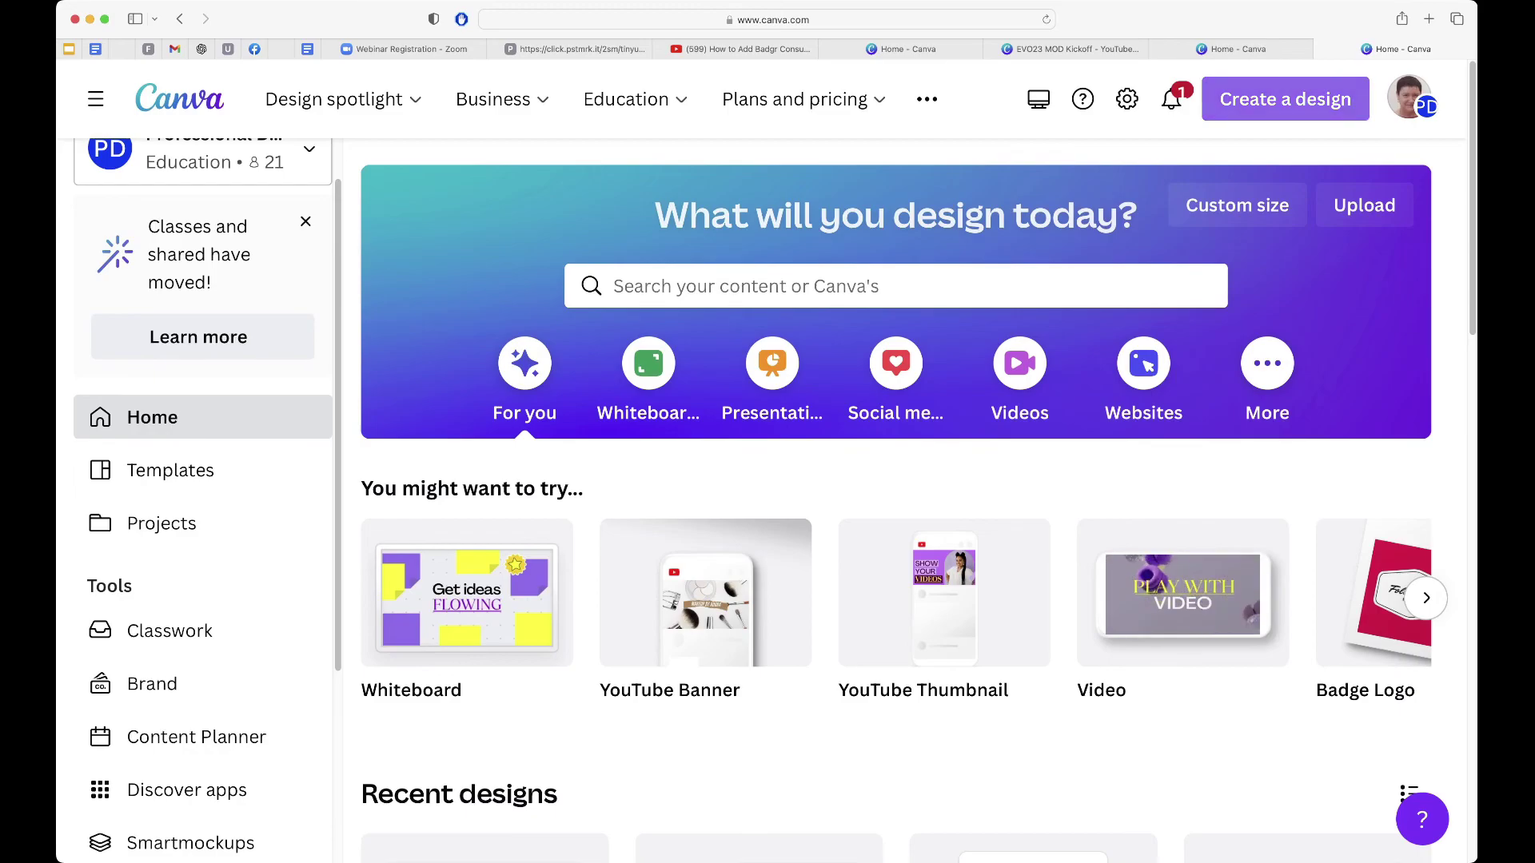